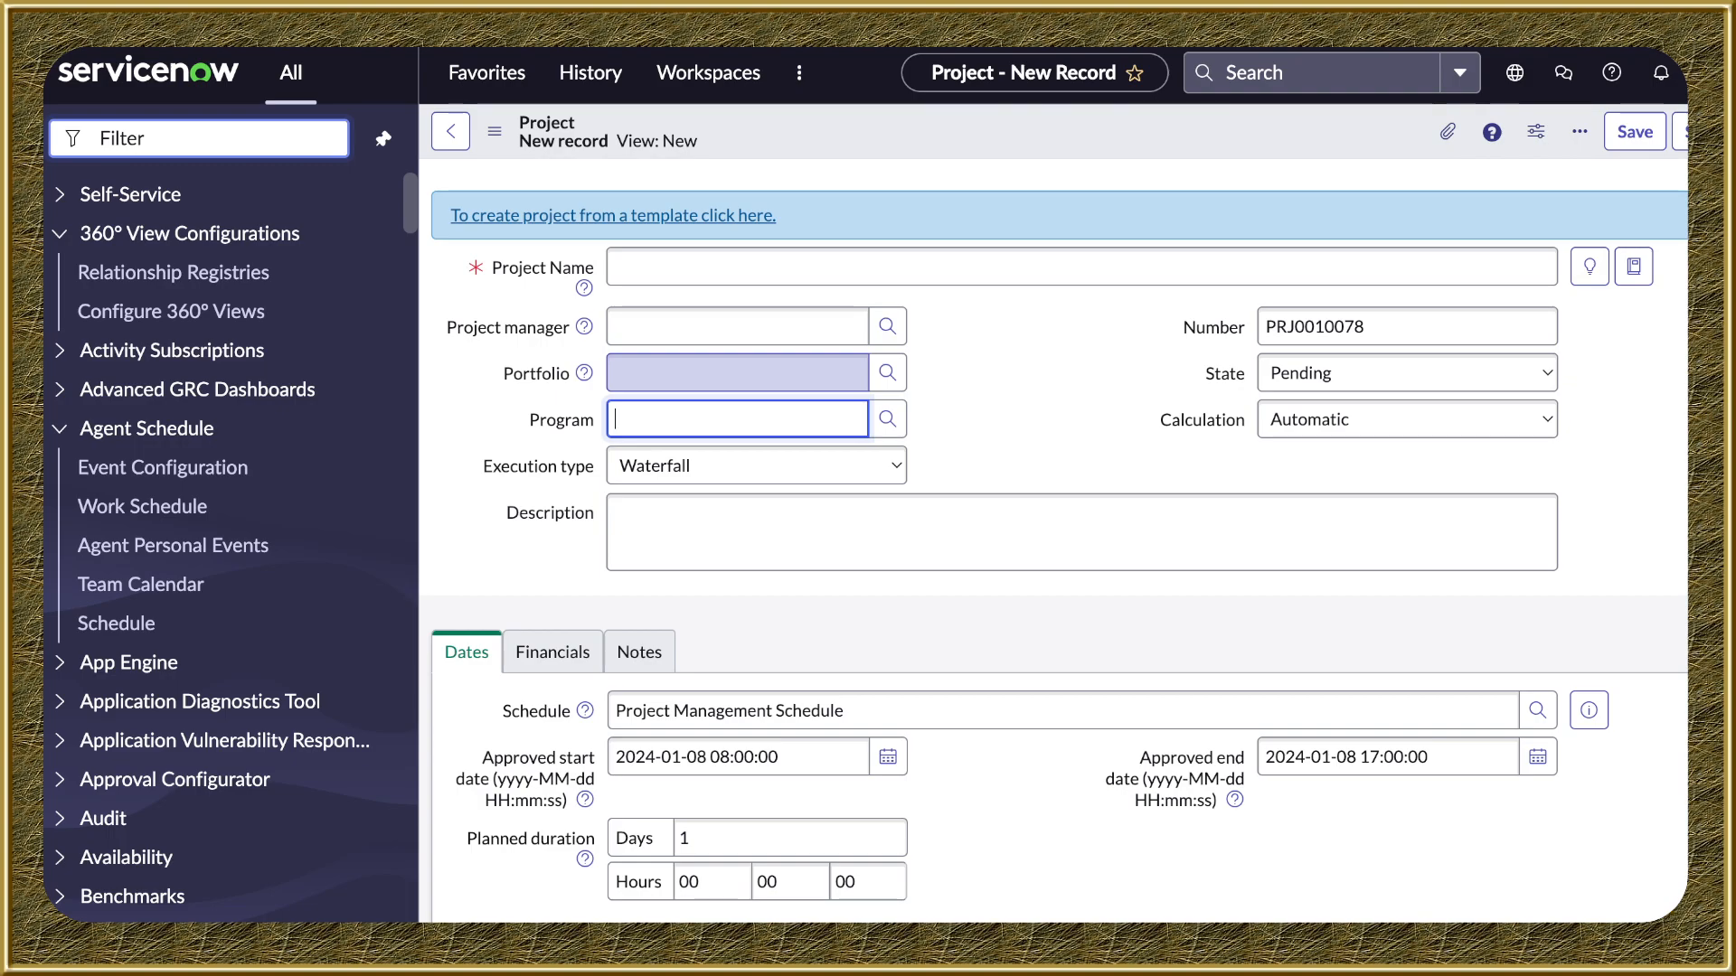
Name the new project Test1 Project, with the Waterfall execution type and Automatic calculation
click(732, 267)
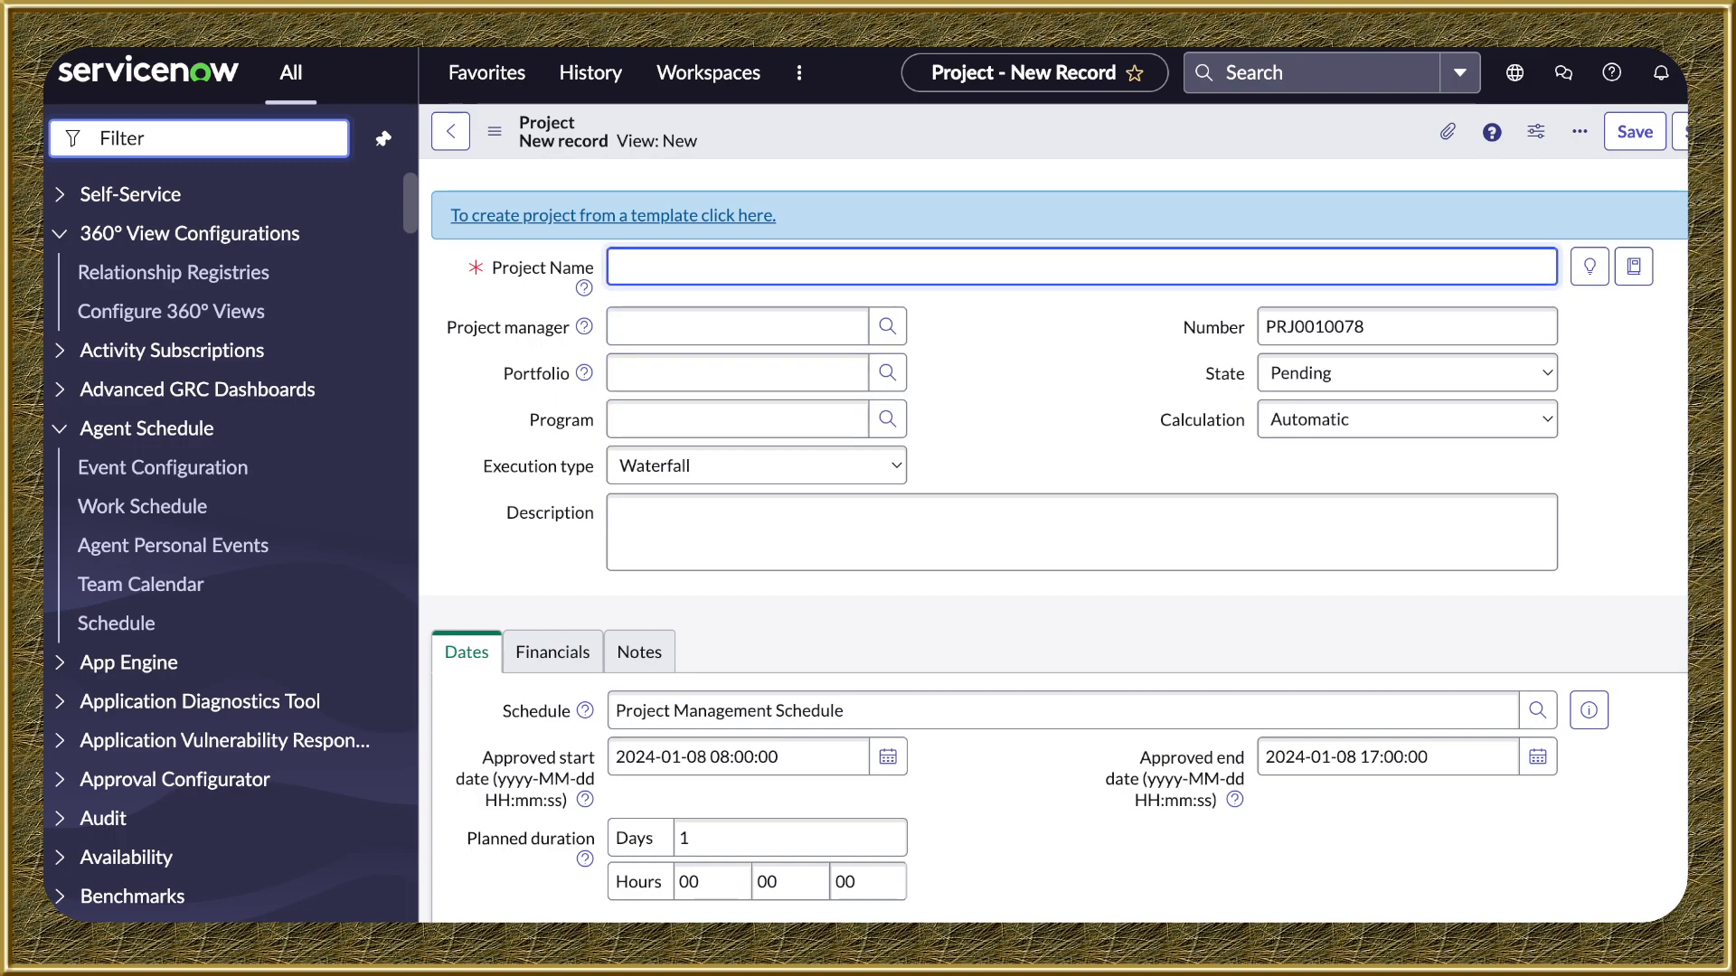
text(Test1 Project)
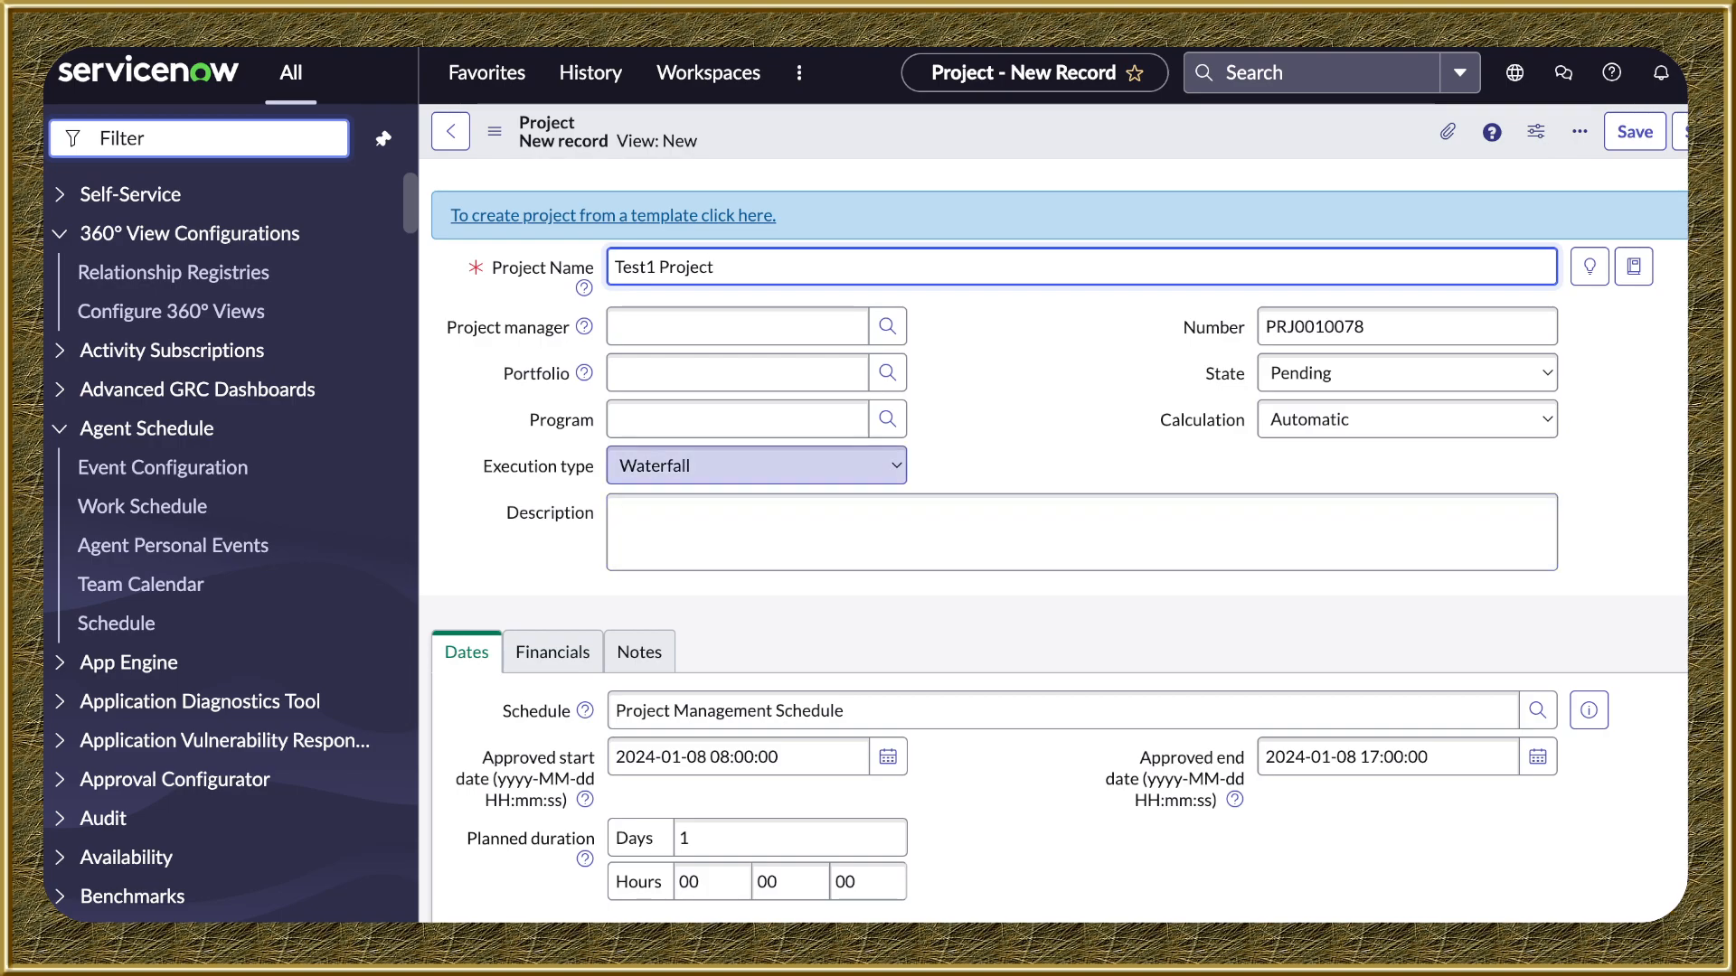
click(756, 466)
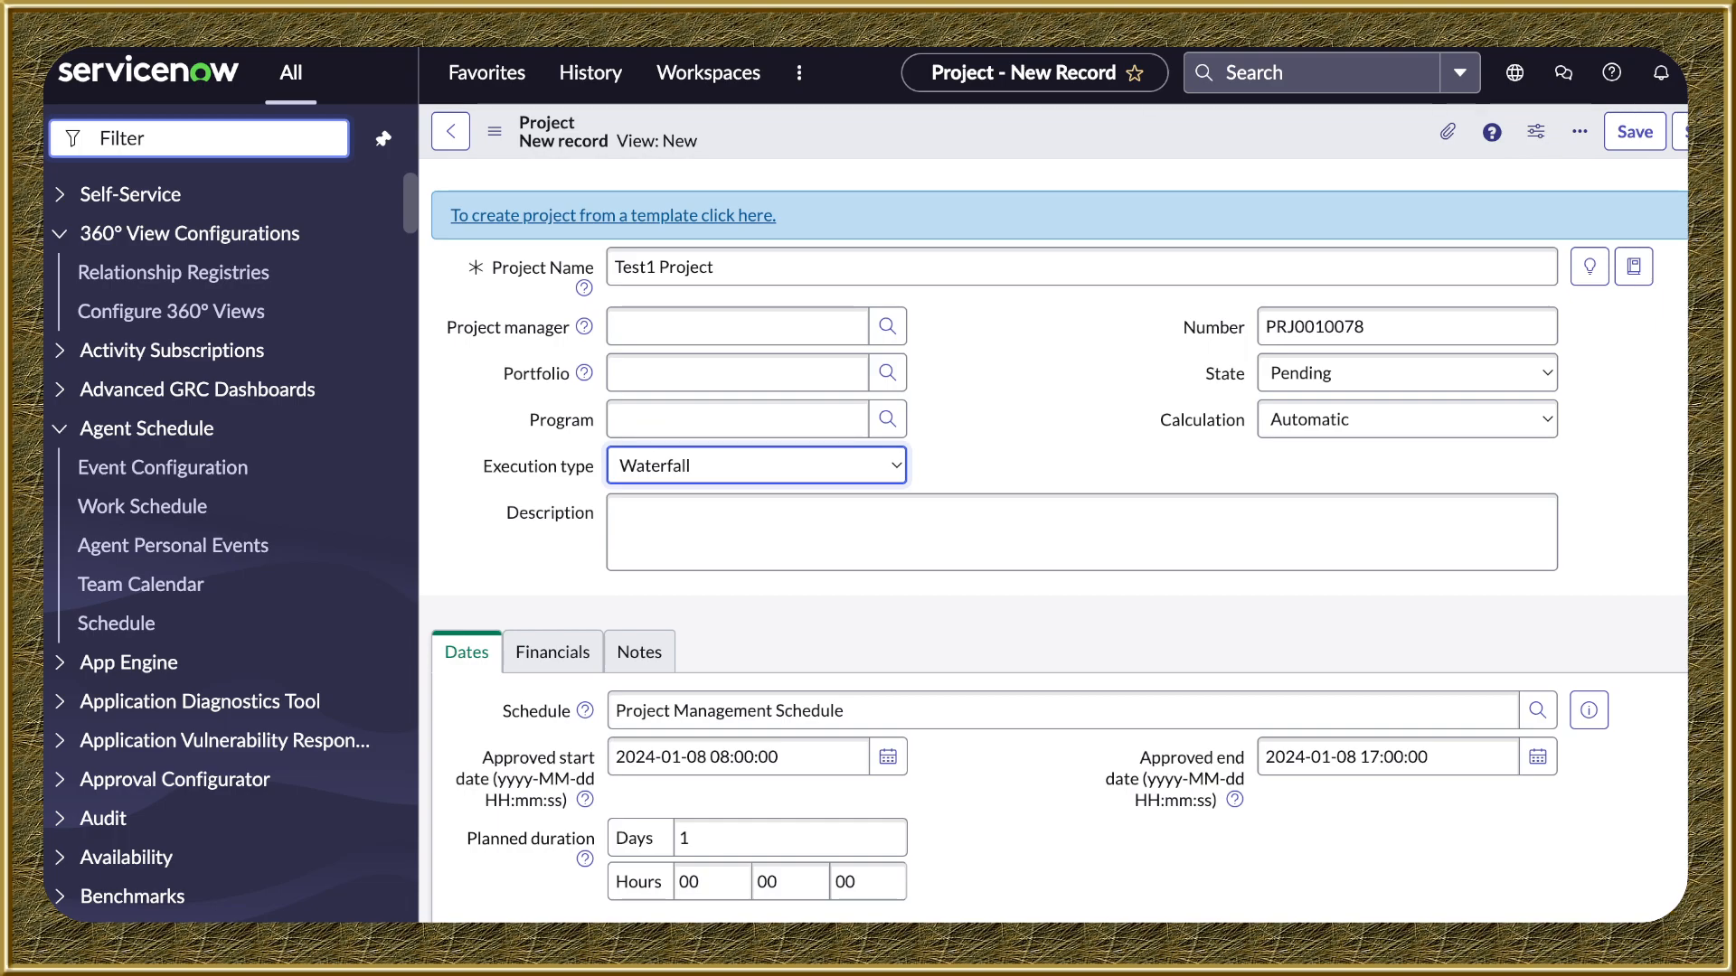
click(1407, 420)
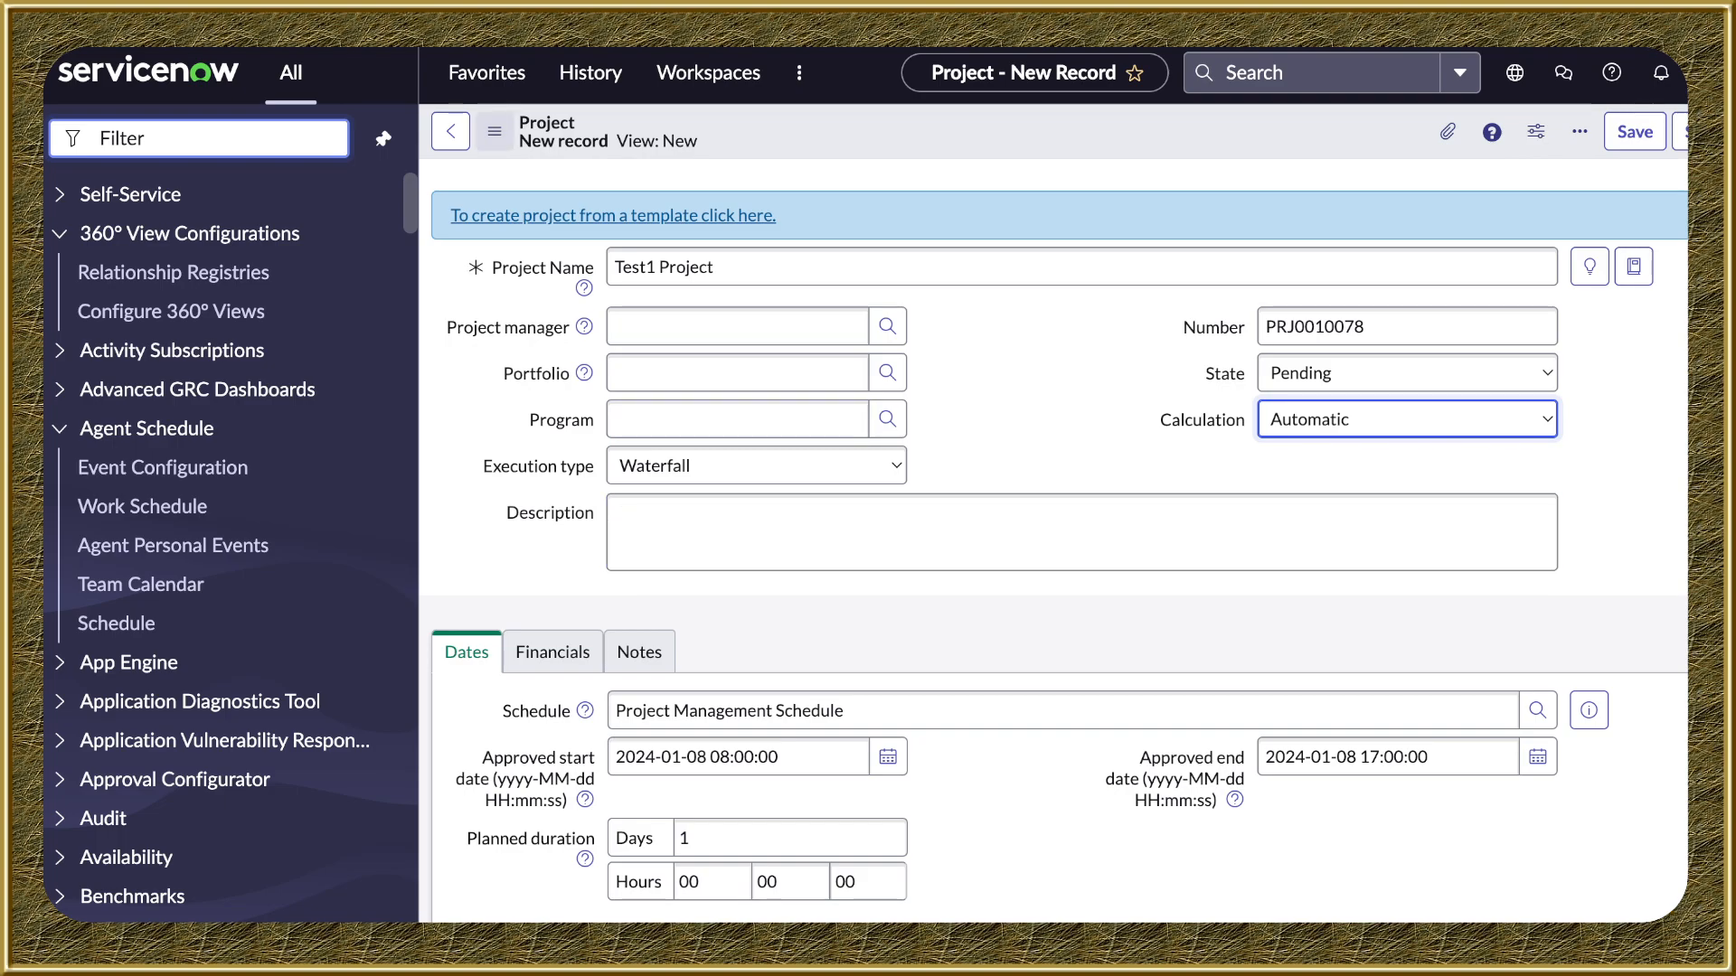
In the project's financials, set planned capital to $1,000,000 and planned operating cost to $50,000
scroll(737, 372, down, 2)
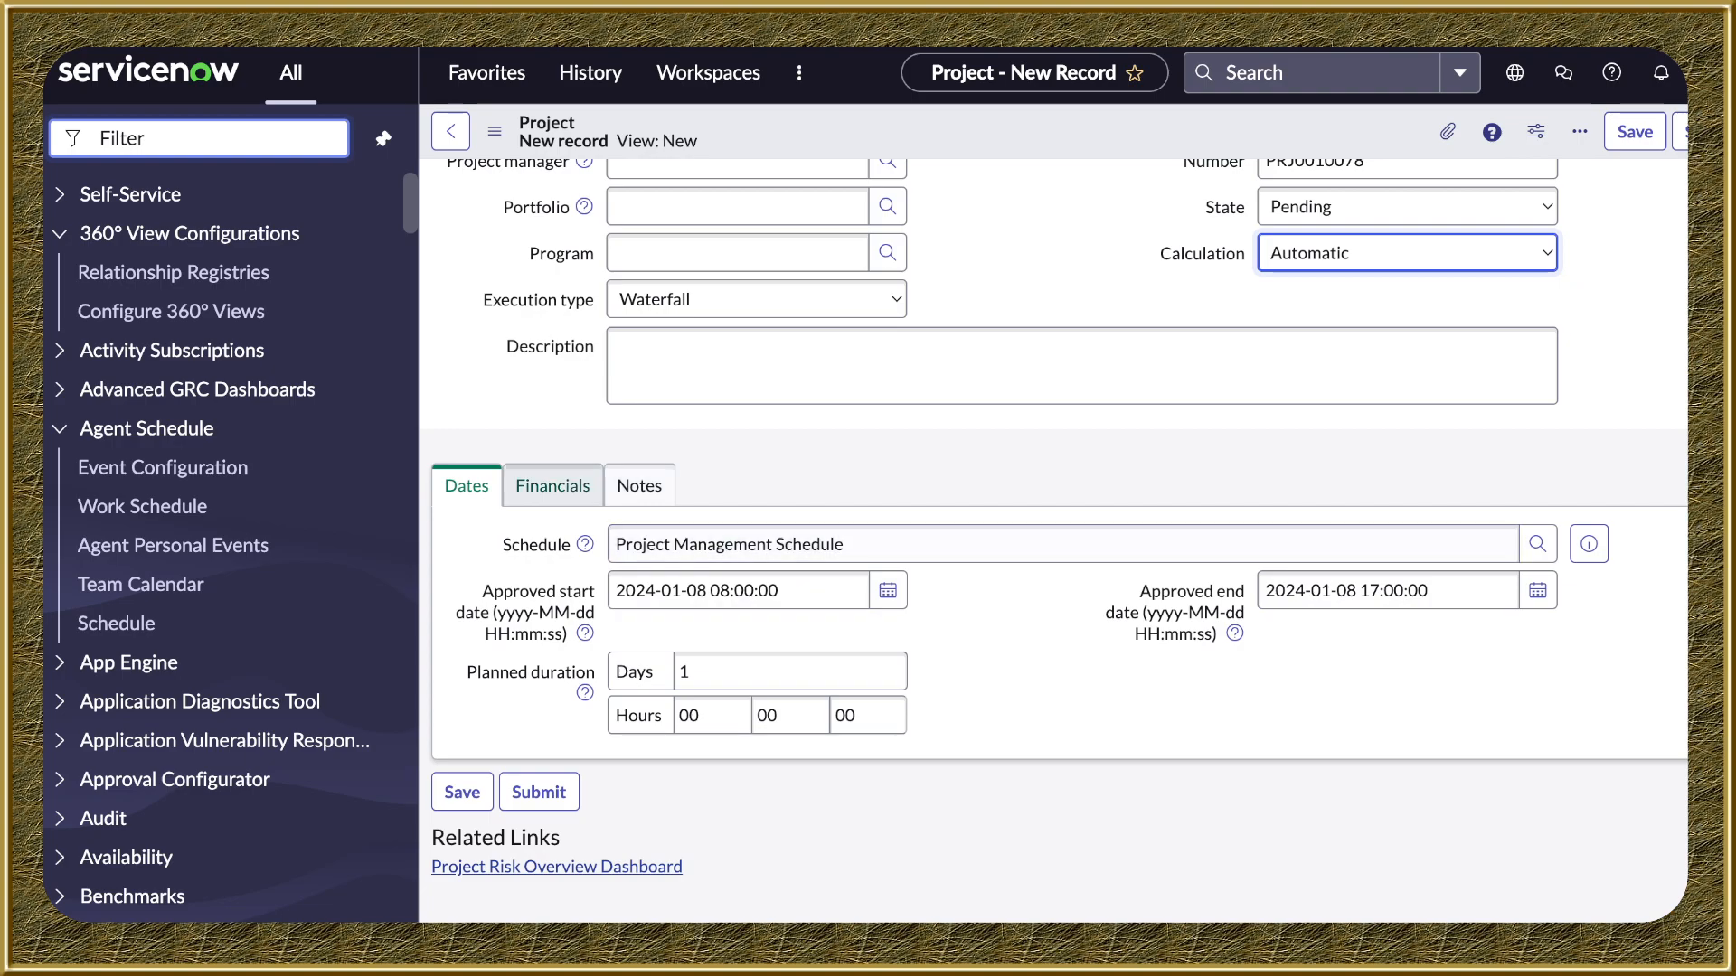
click(552, 486)
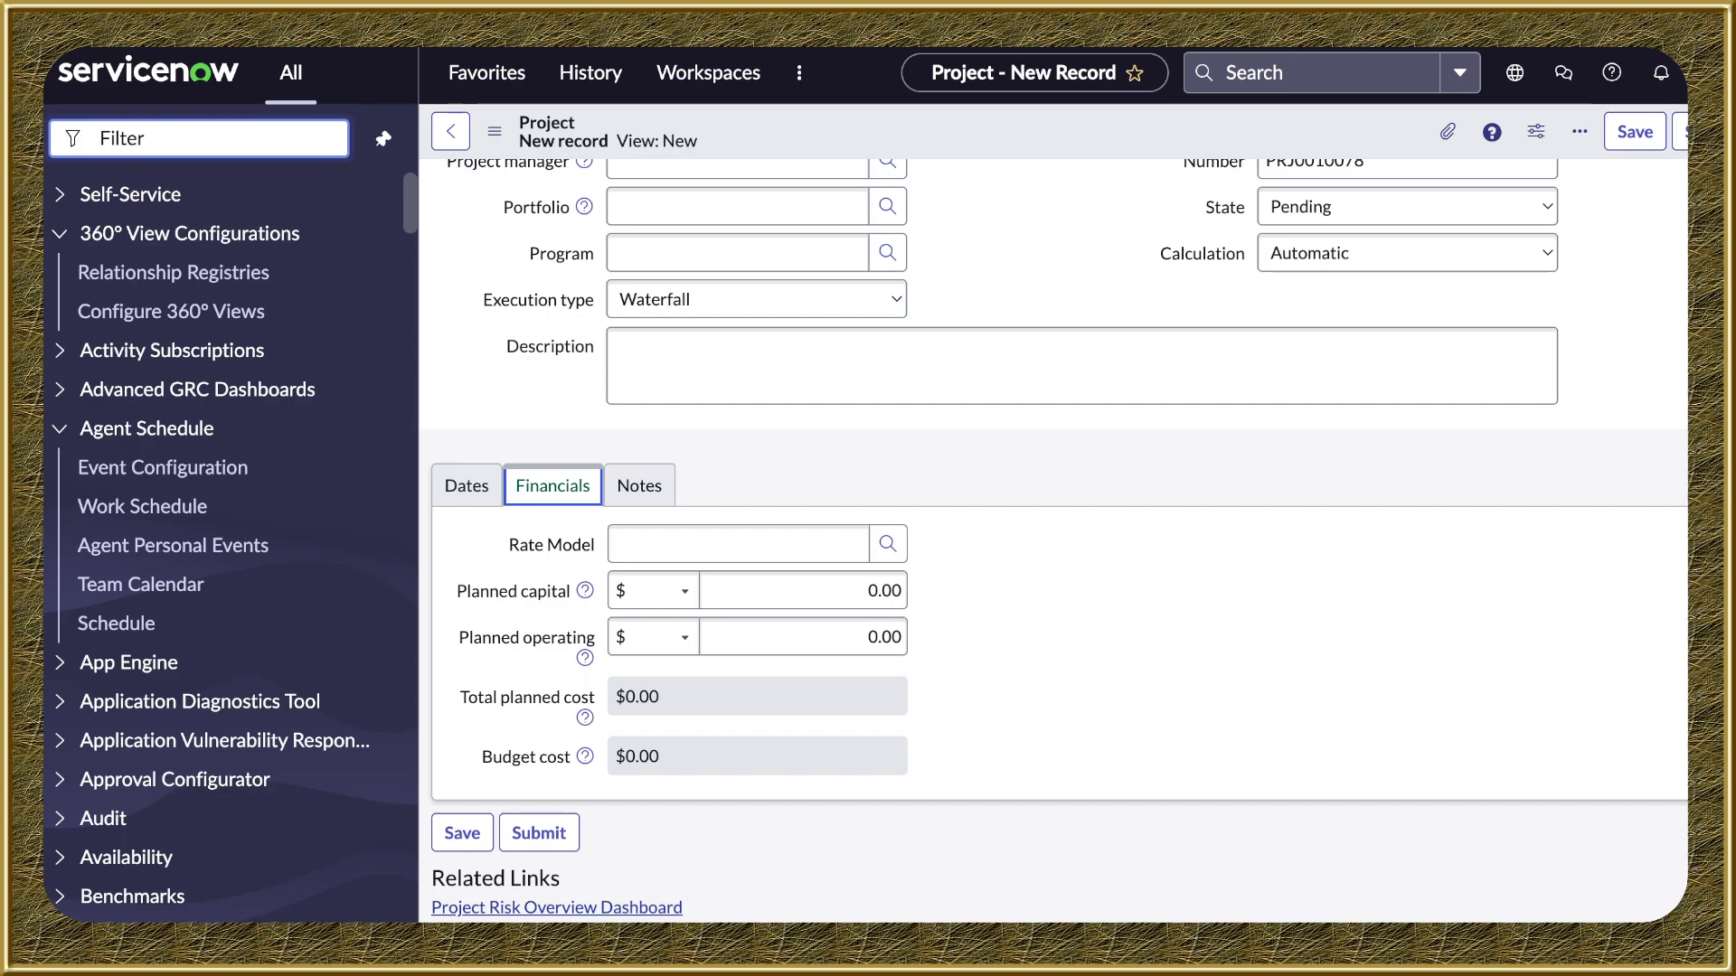
click(803, 591)
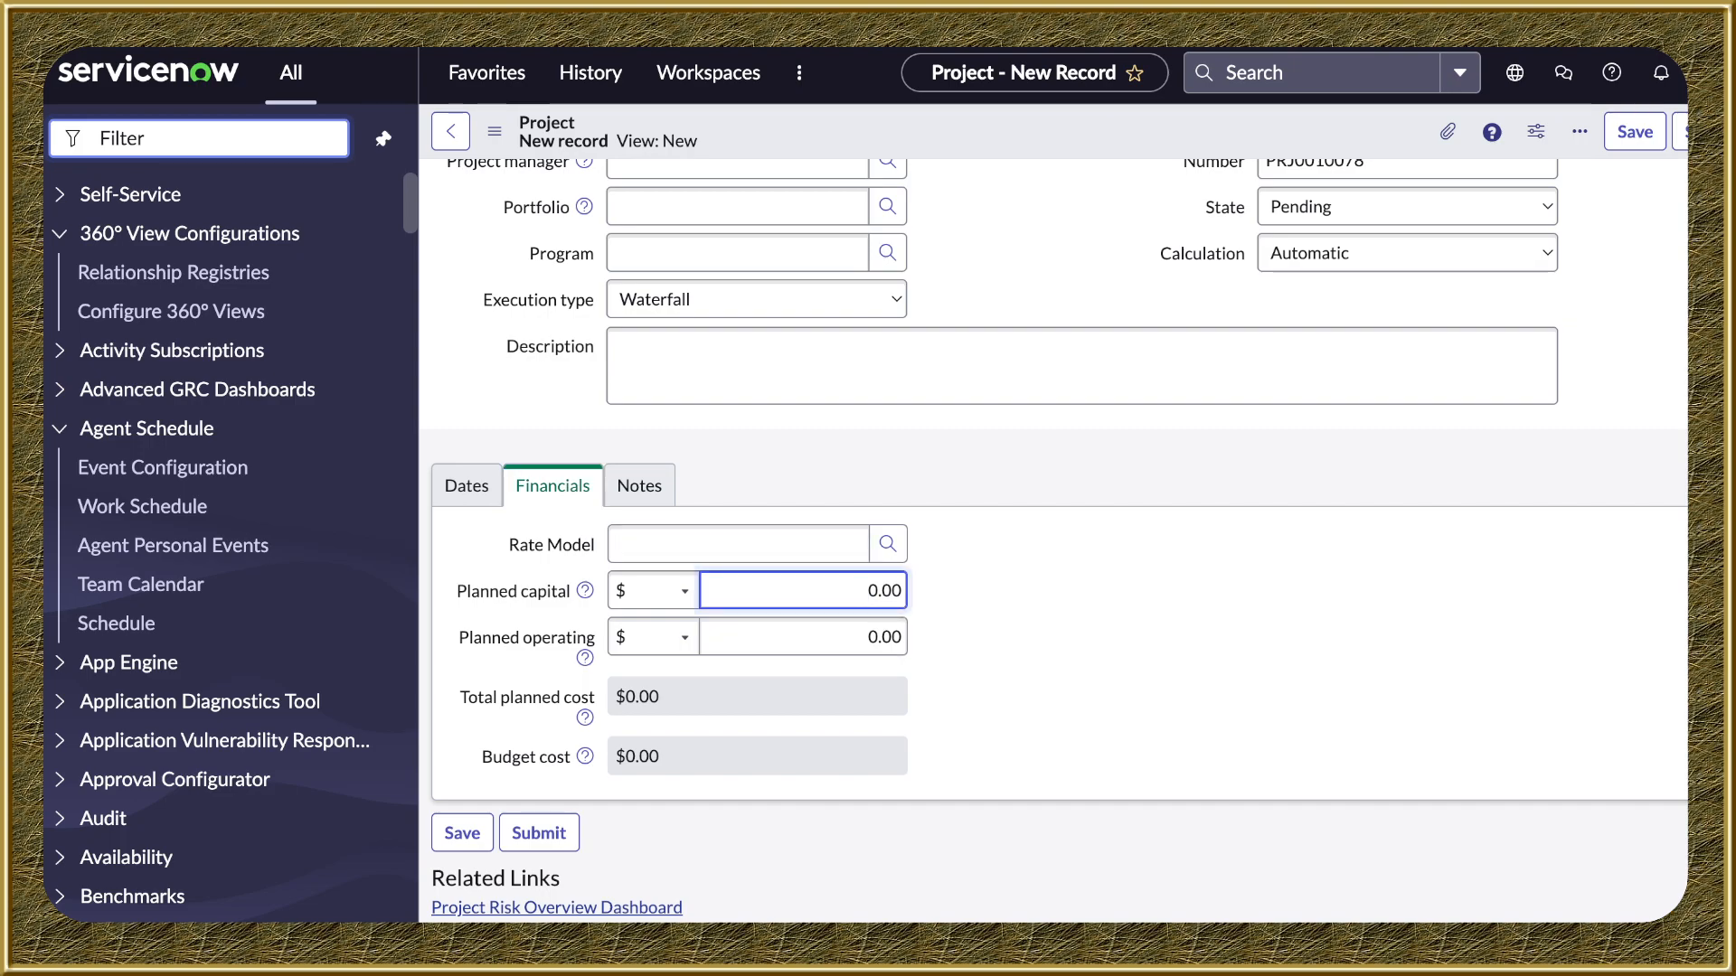
text(100000)
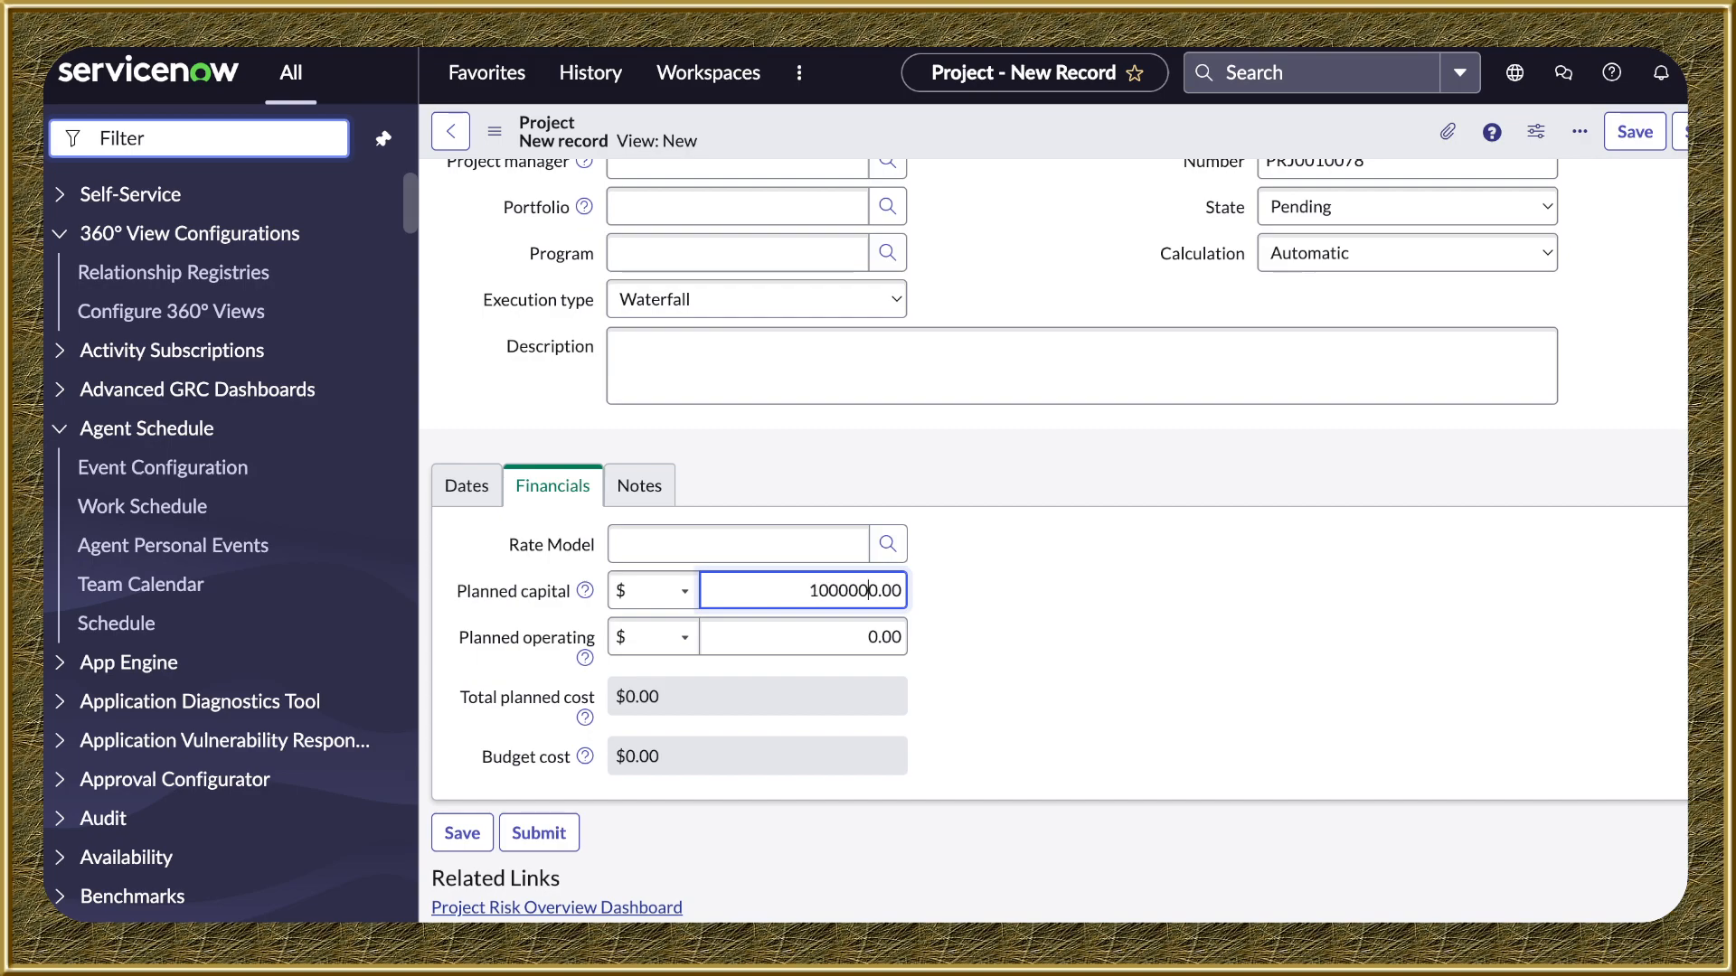
key(Tab)
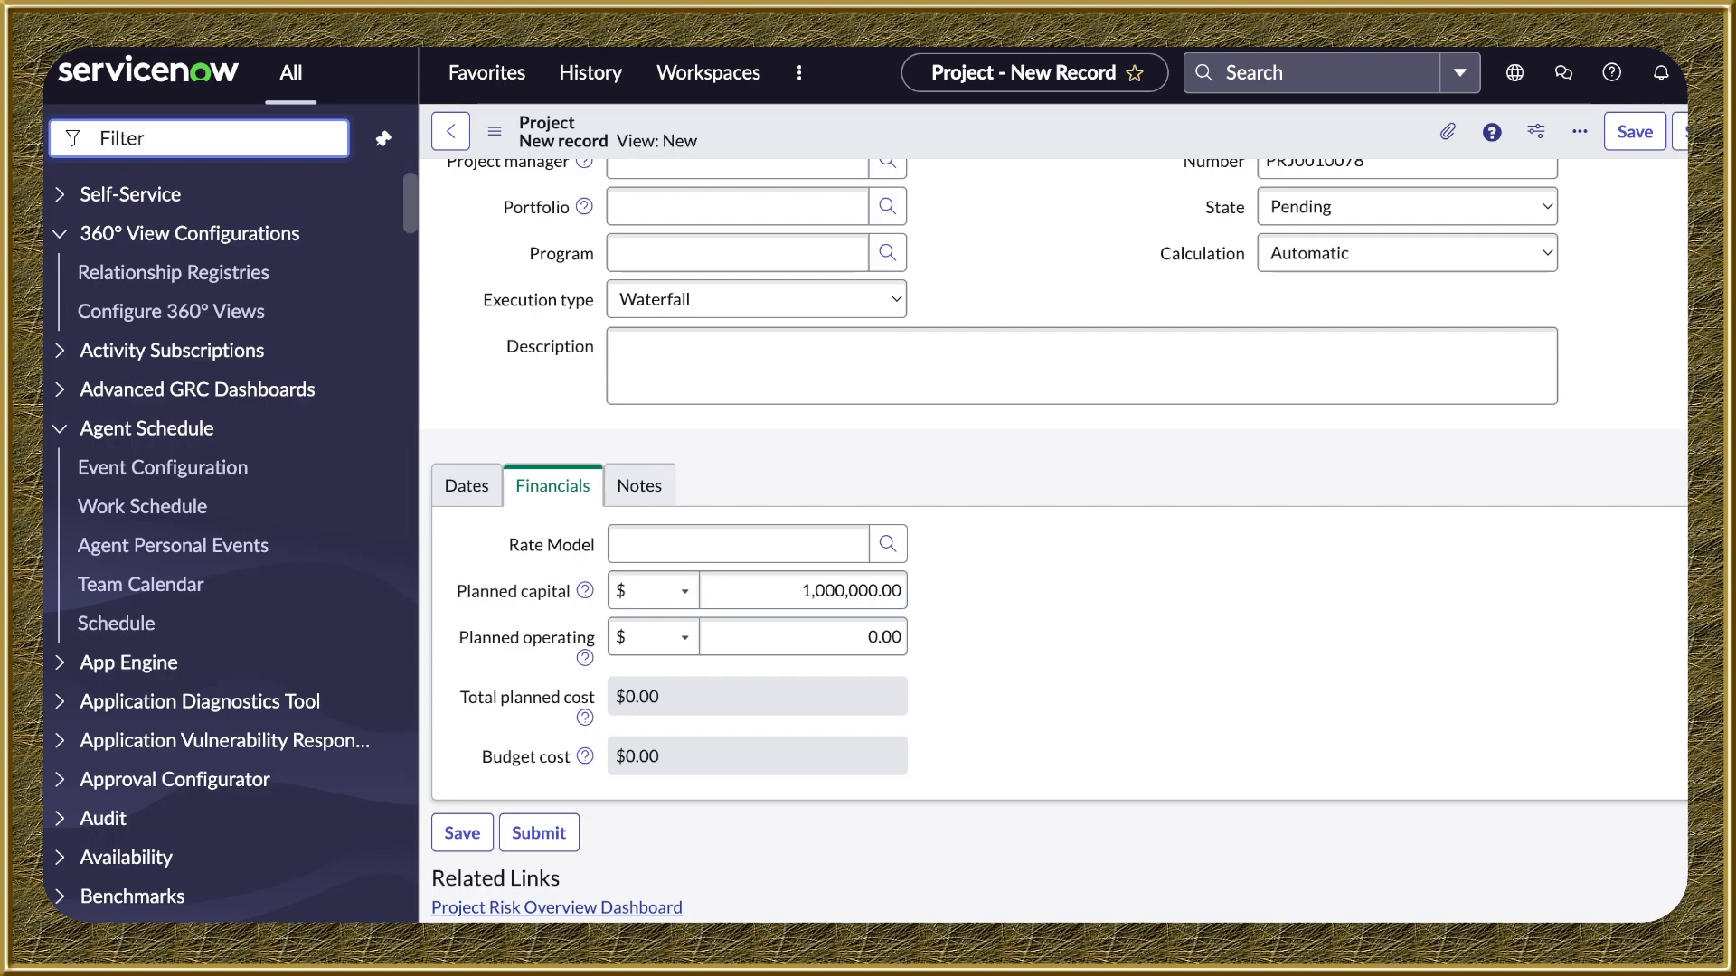
key(Tab)
click(866, 636)
text(50,00)
key(Tab)
Look over the notes section and save the new project record
click(639, 486)
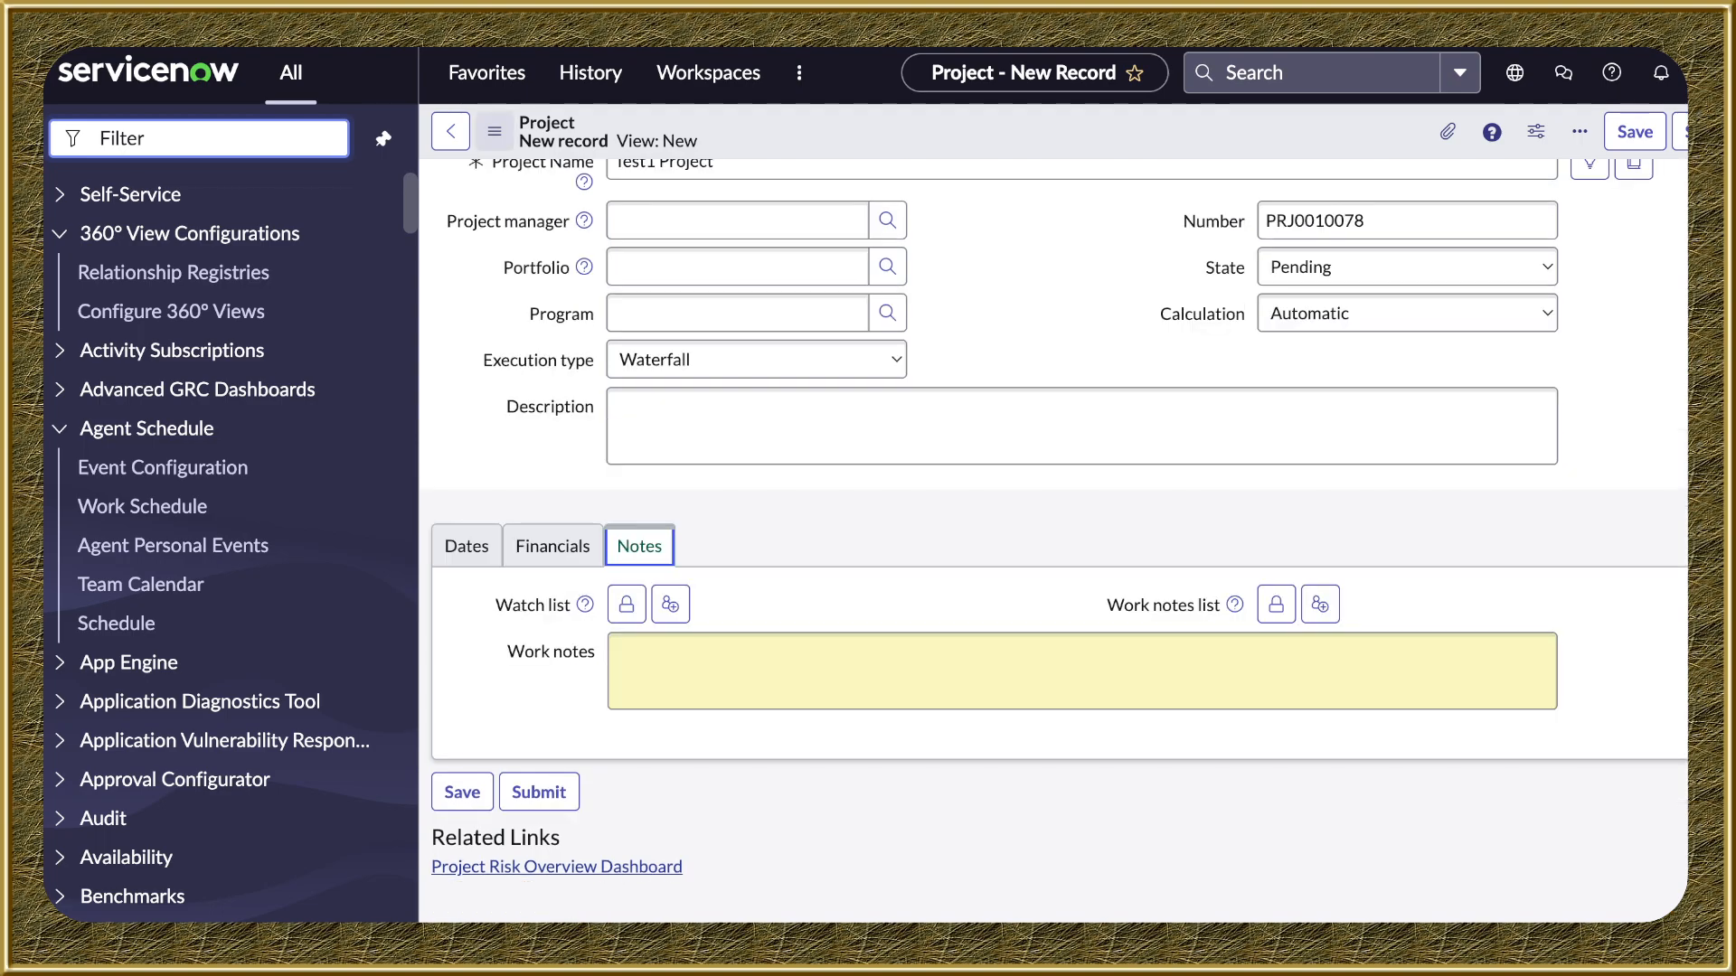
click(494, 131)
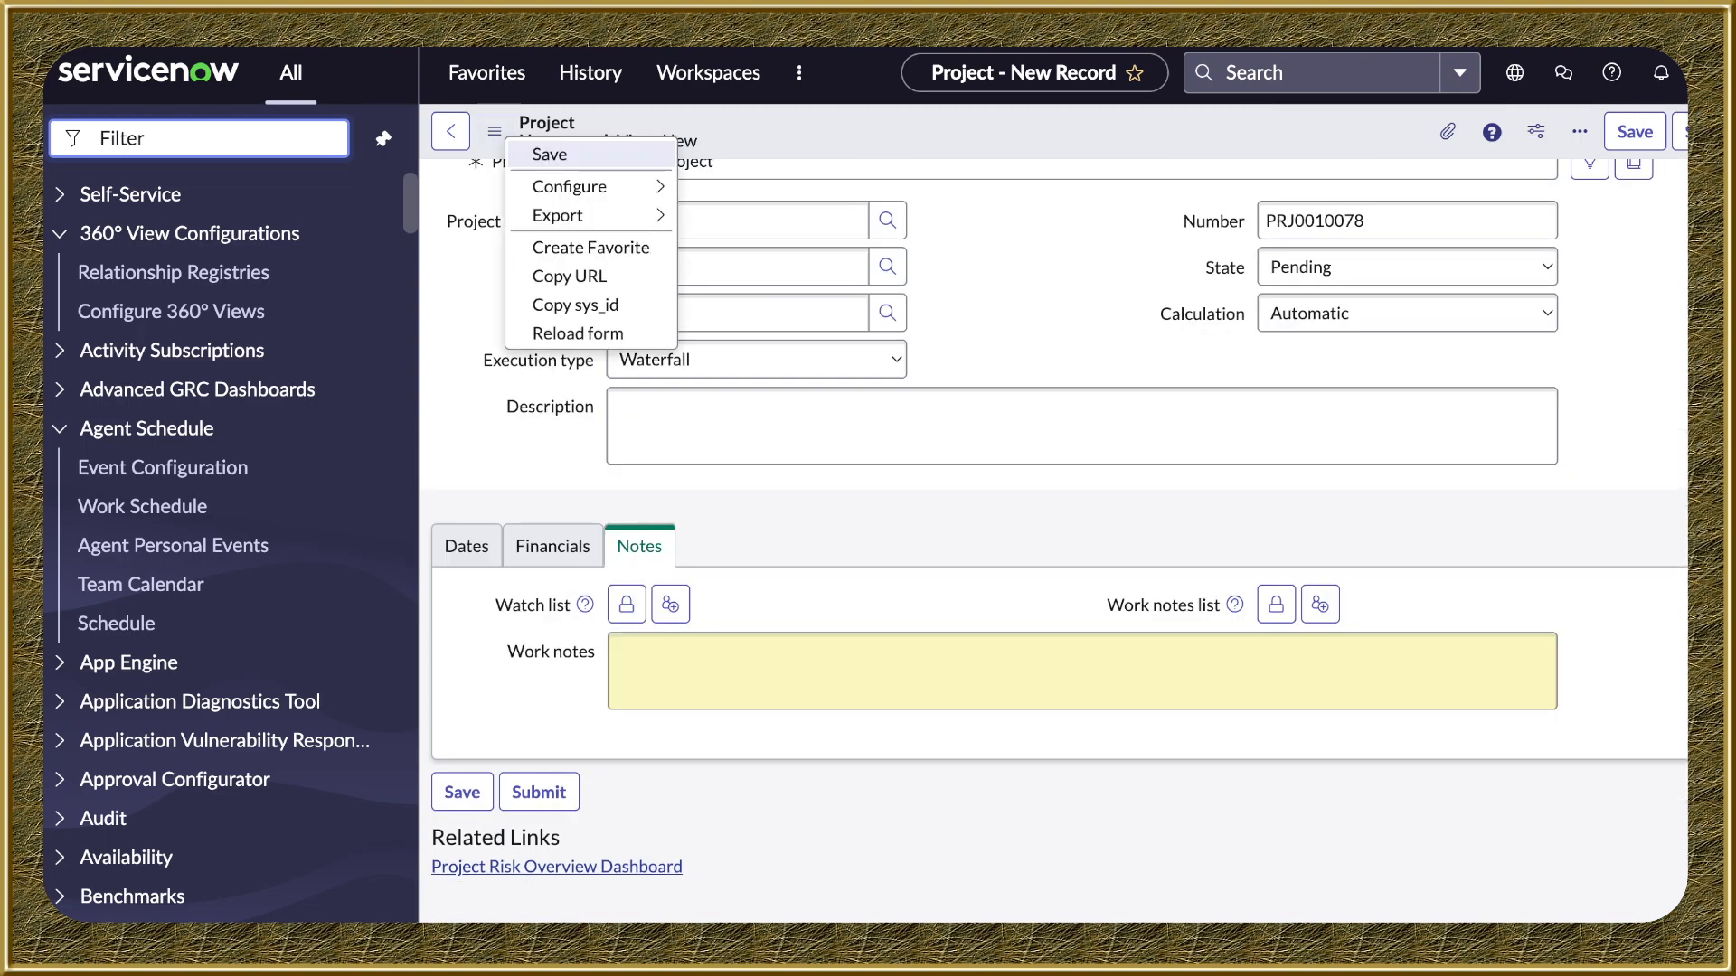
click(549, 155)
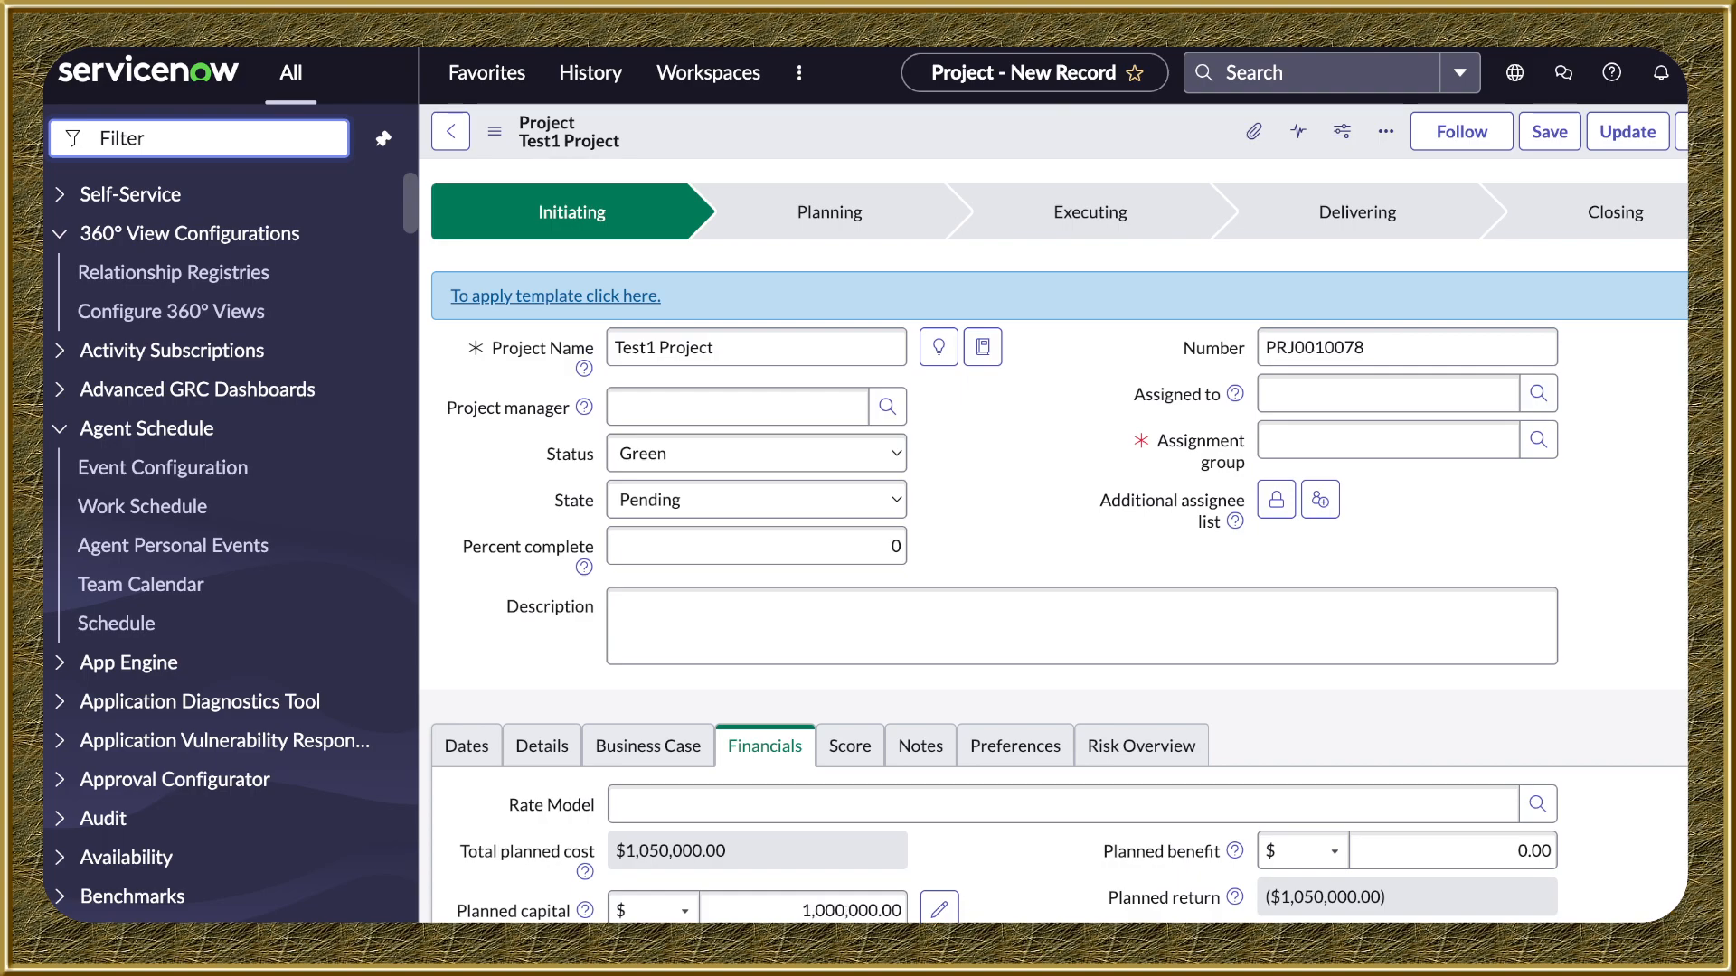
Look over the saved project's business case and dates, and set the planned duration to 10 days
scroll(1053, 543, down, 3)
click(649, 508)
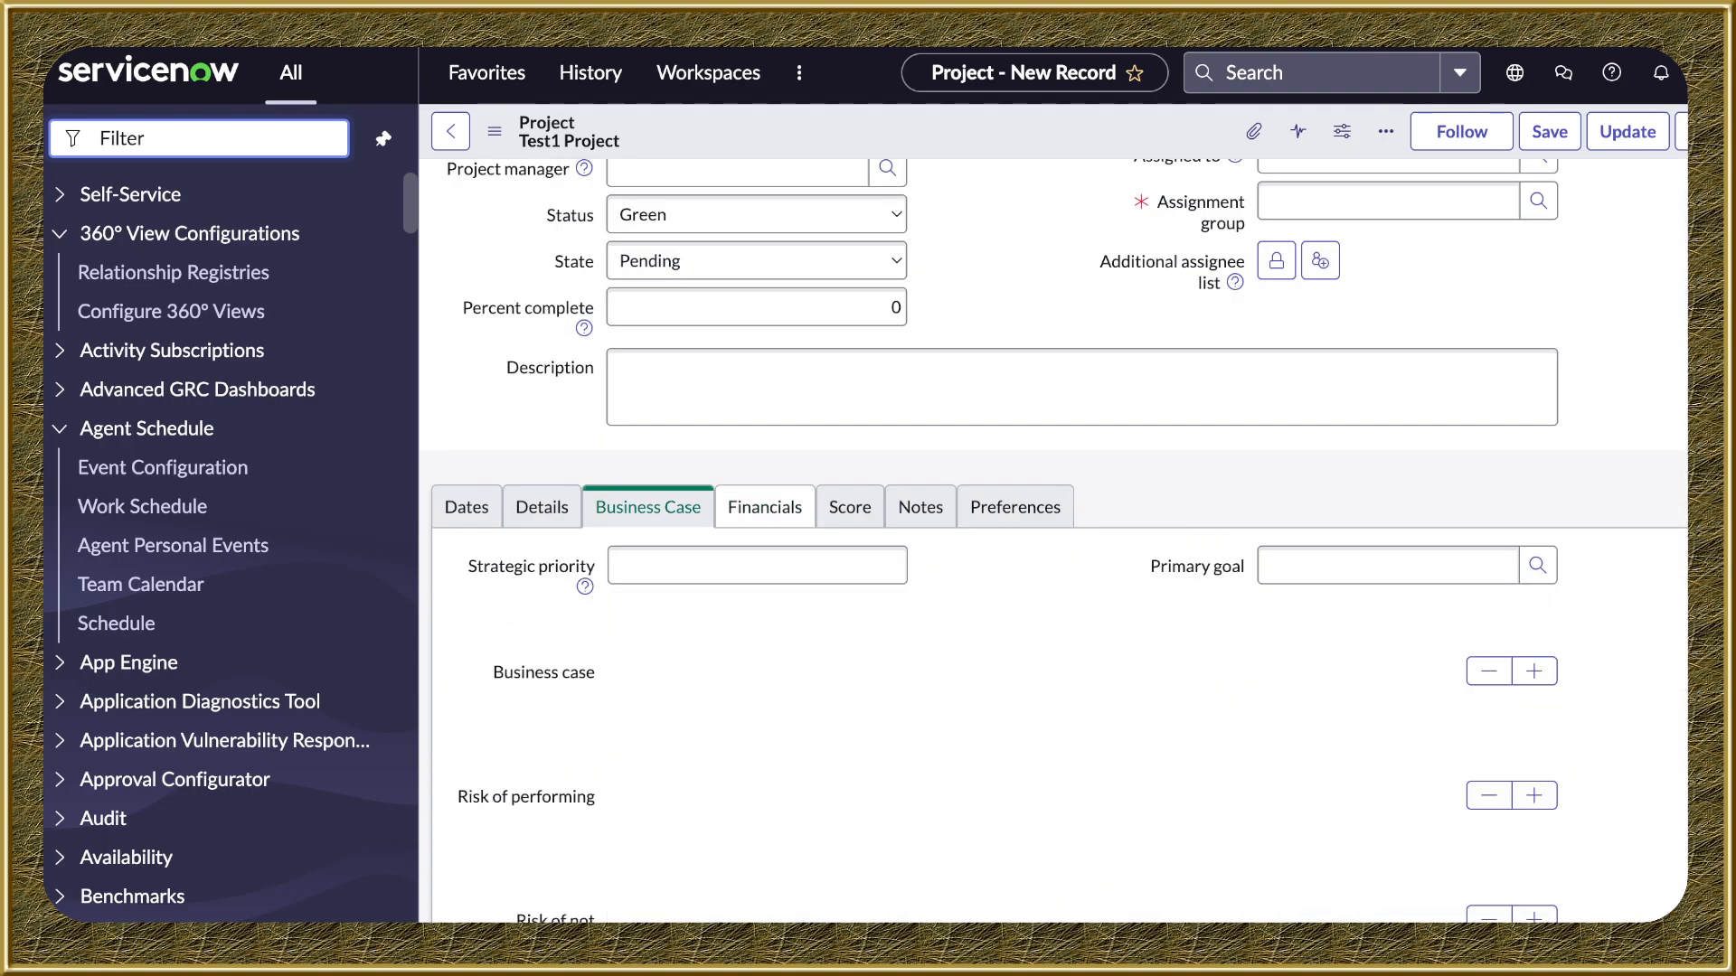
click(467, 507)
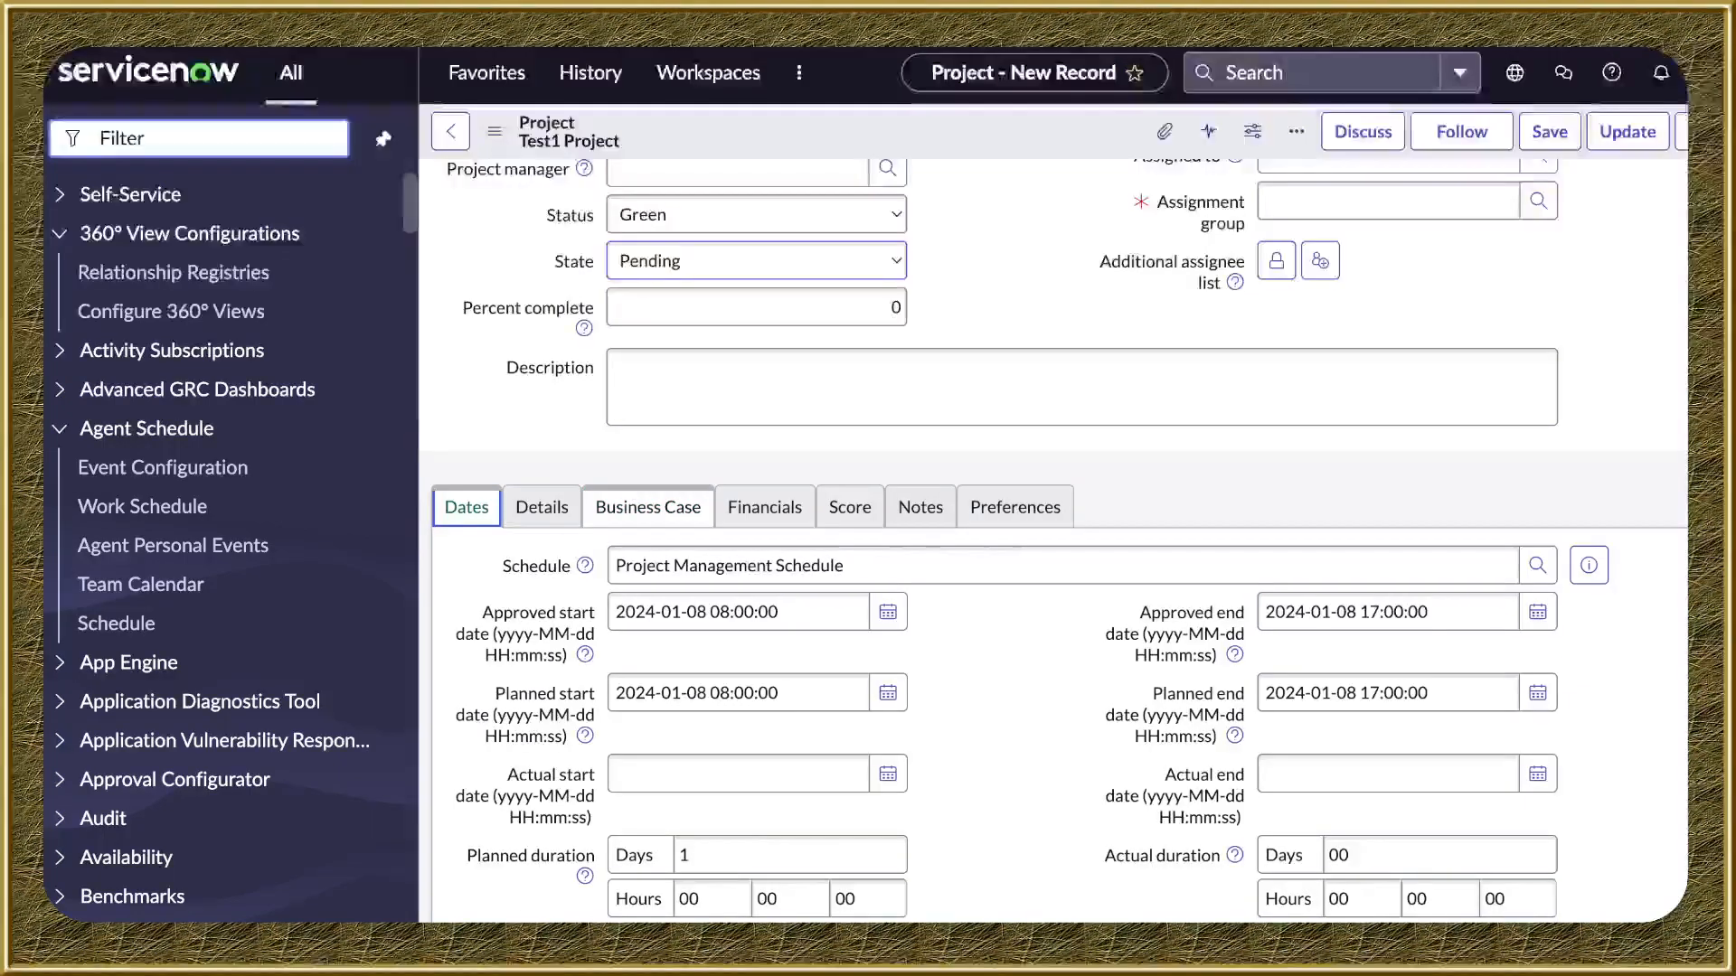
scroll(1054, 542, down, 1)
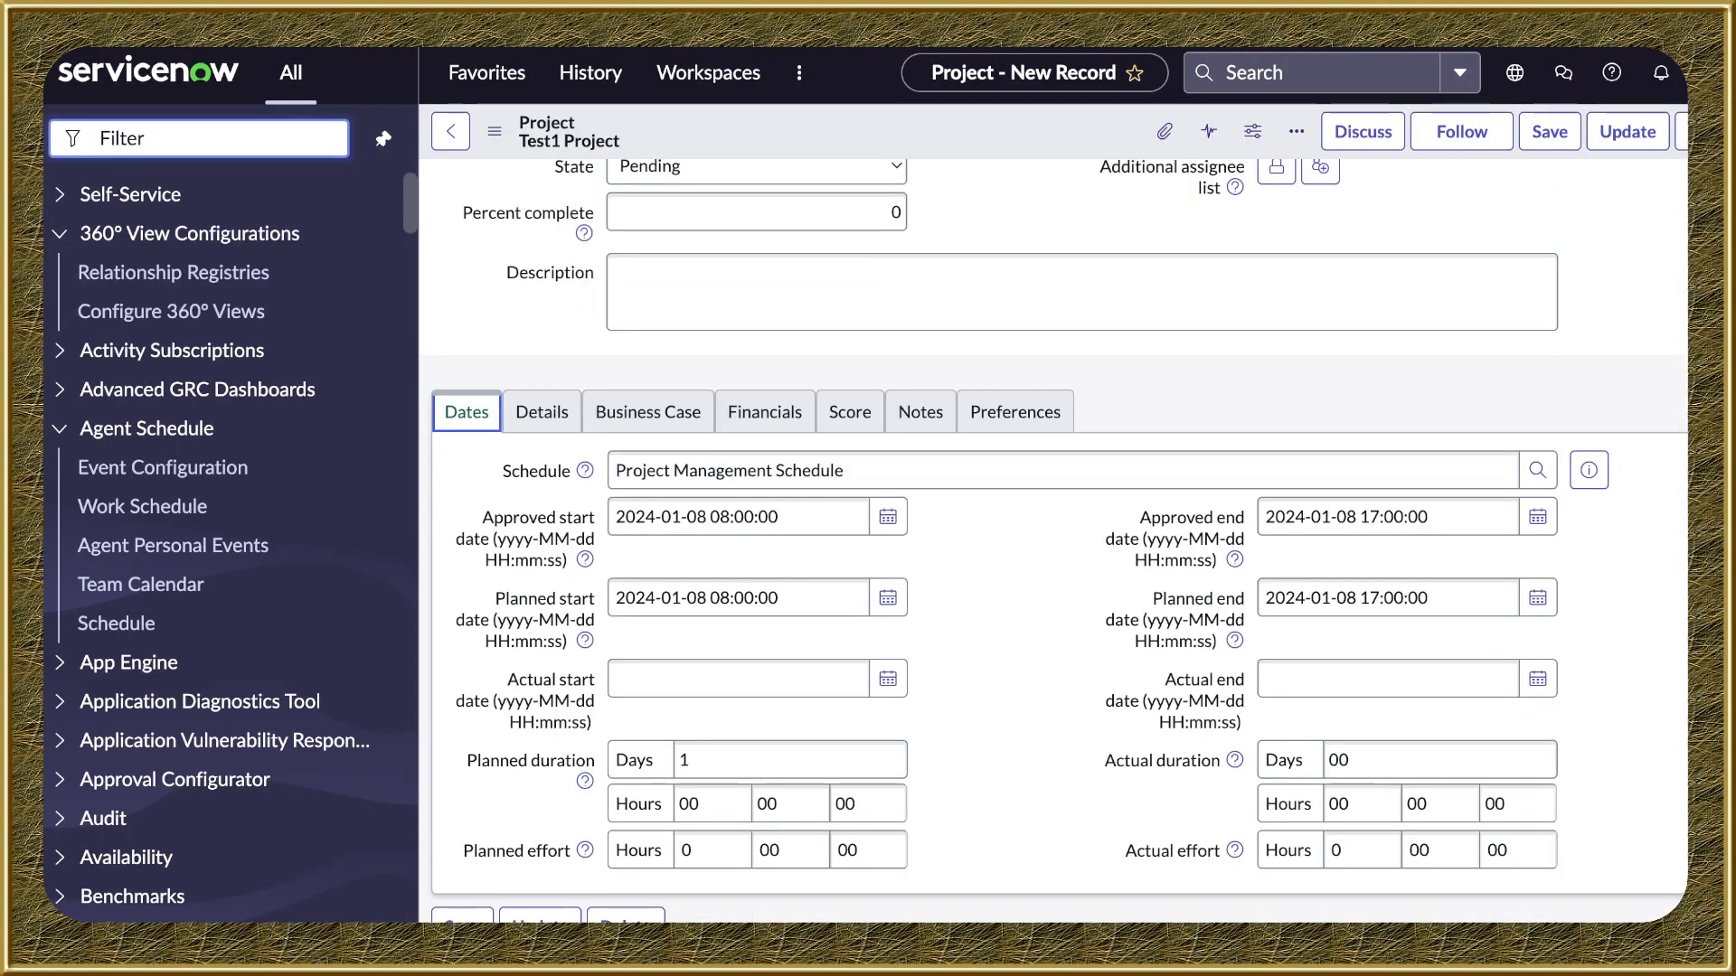
scroll(1053, 514, down, 1)
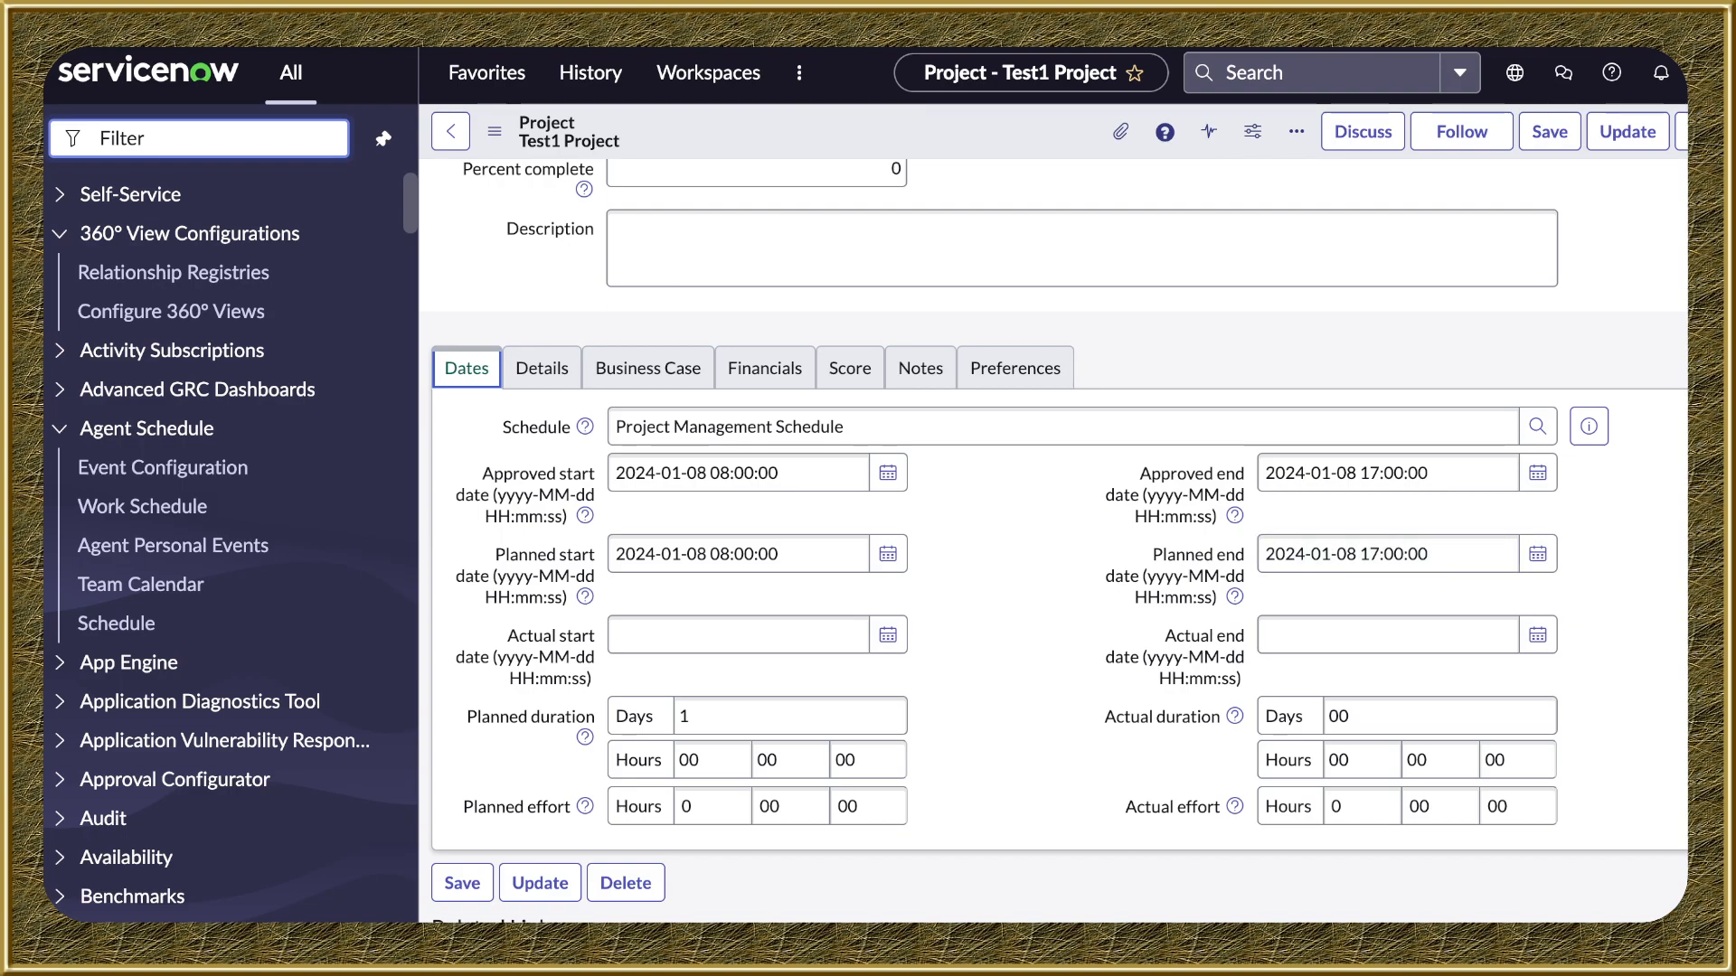
scroll(1055, 538, down, 1)
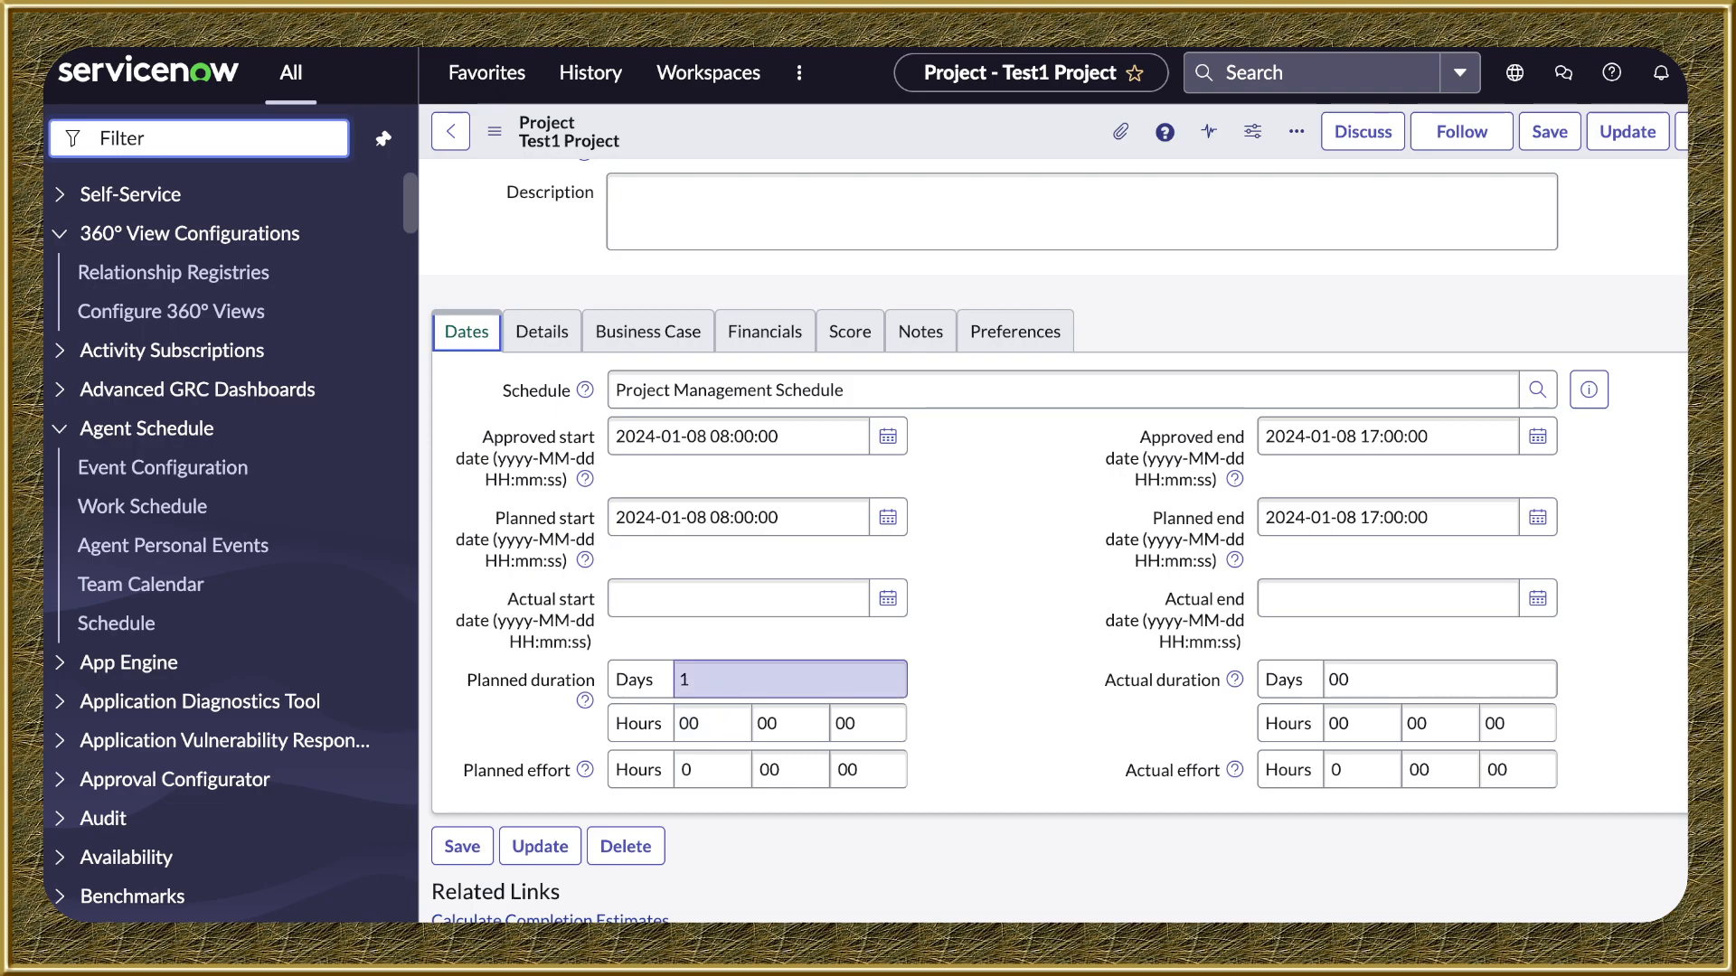
click(789, 680)
text(0)
key(Tab)
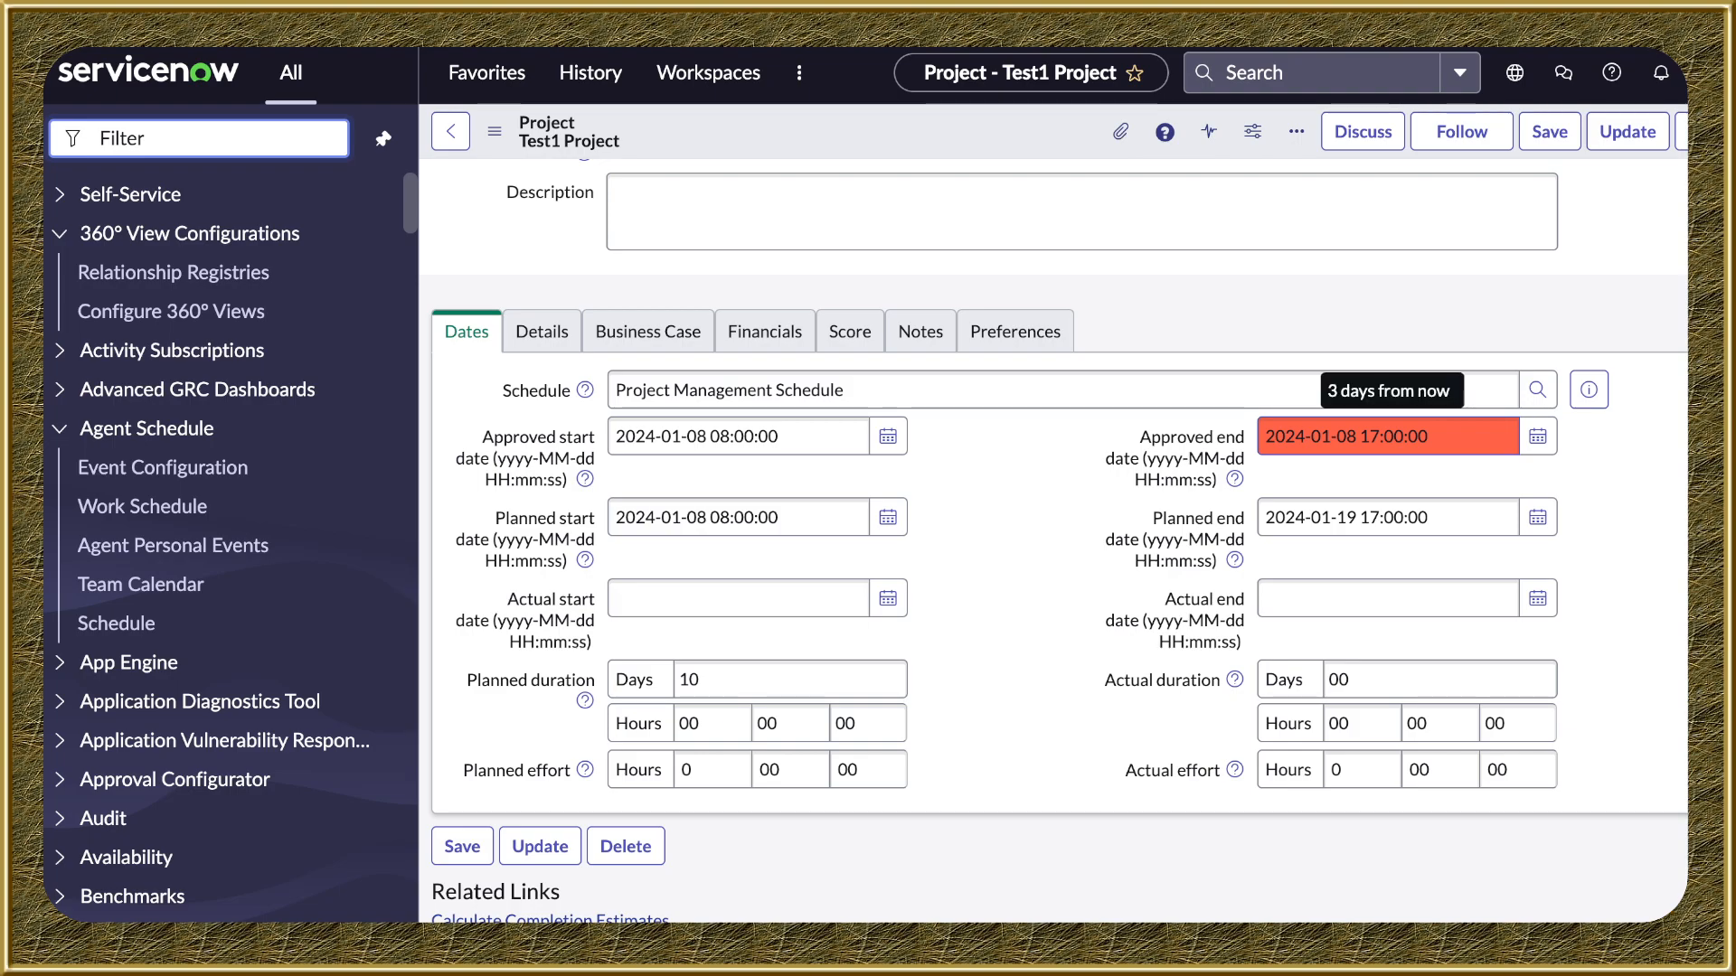
mouse_move(1235, 479)
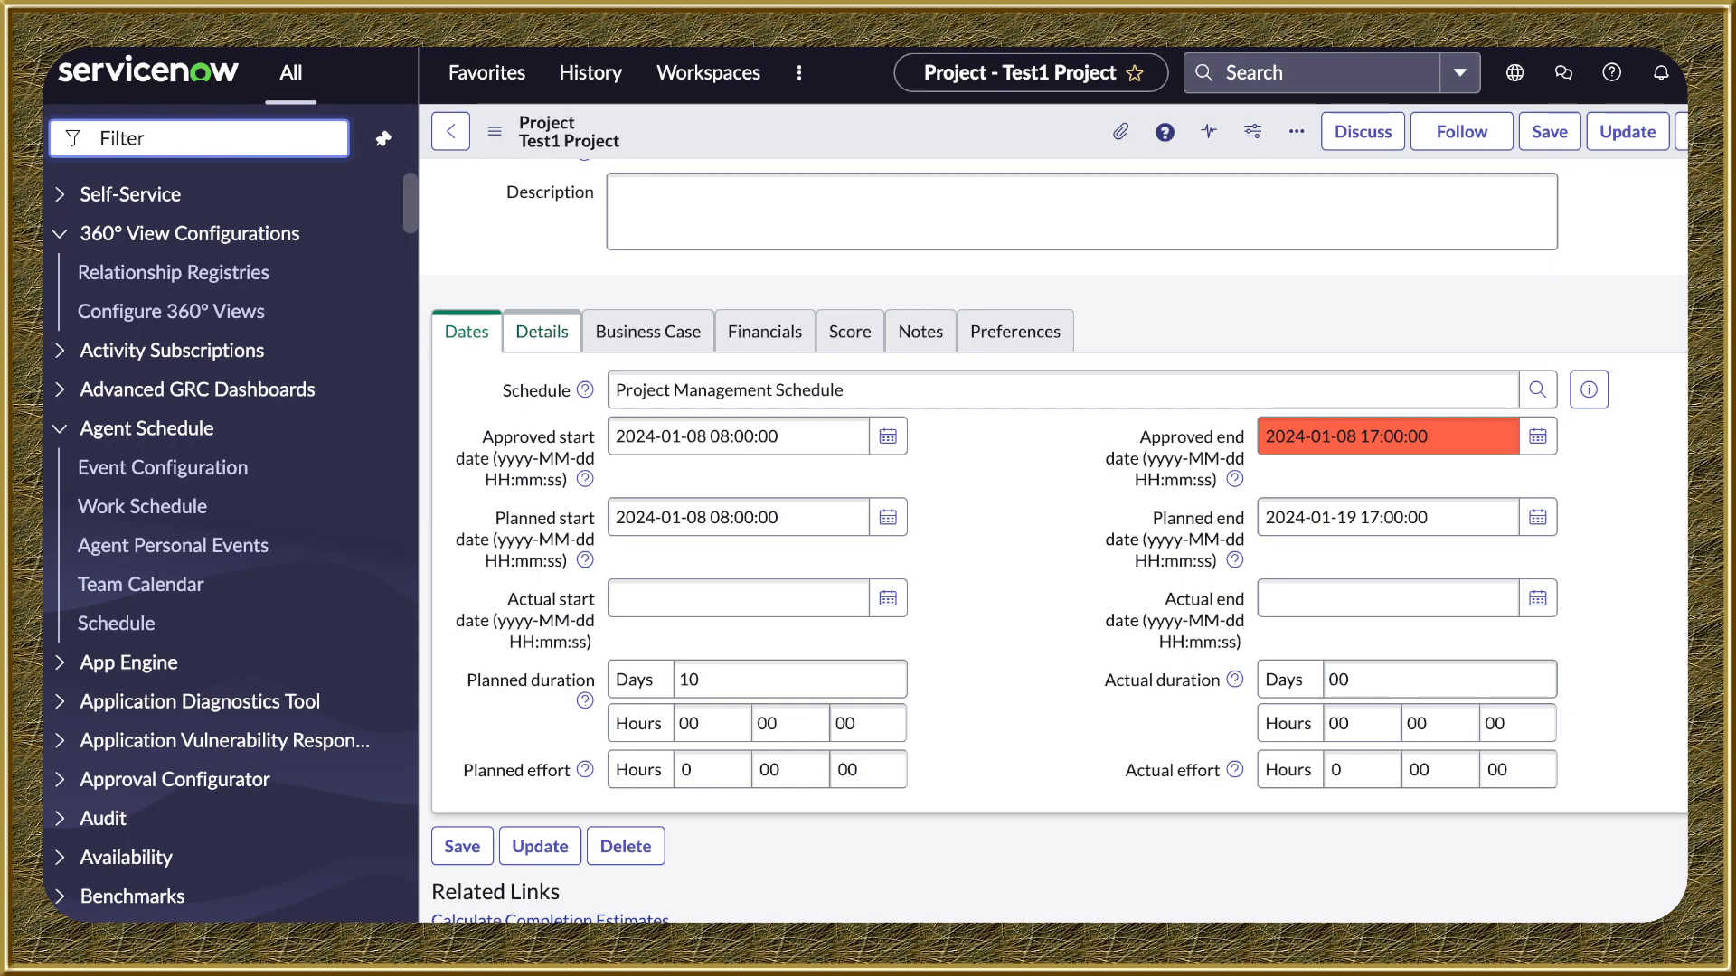
Assign the project to the HR portfolio in its details
click(541, 332)
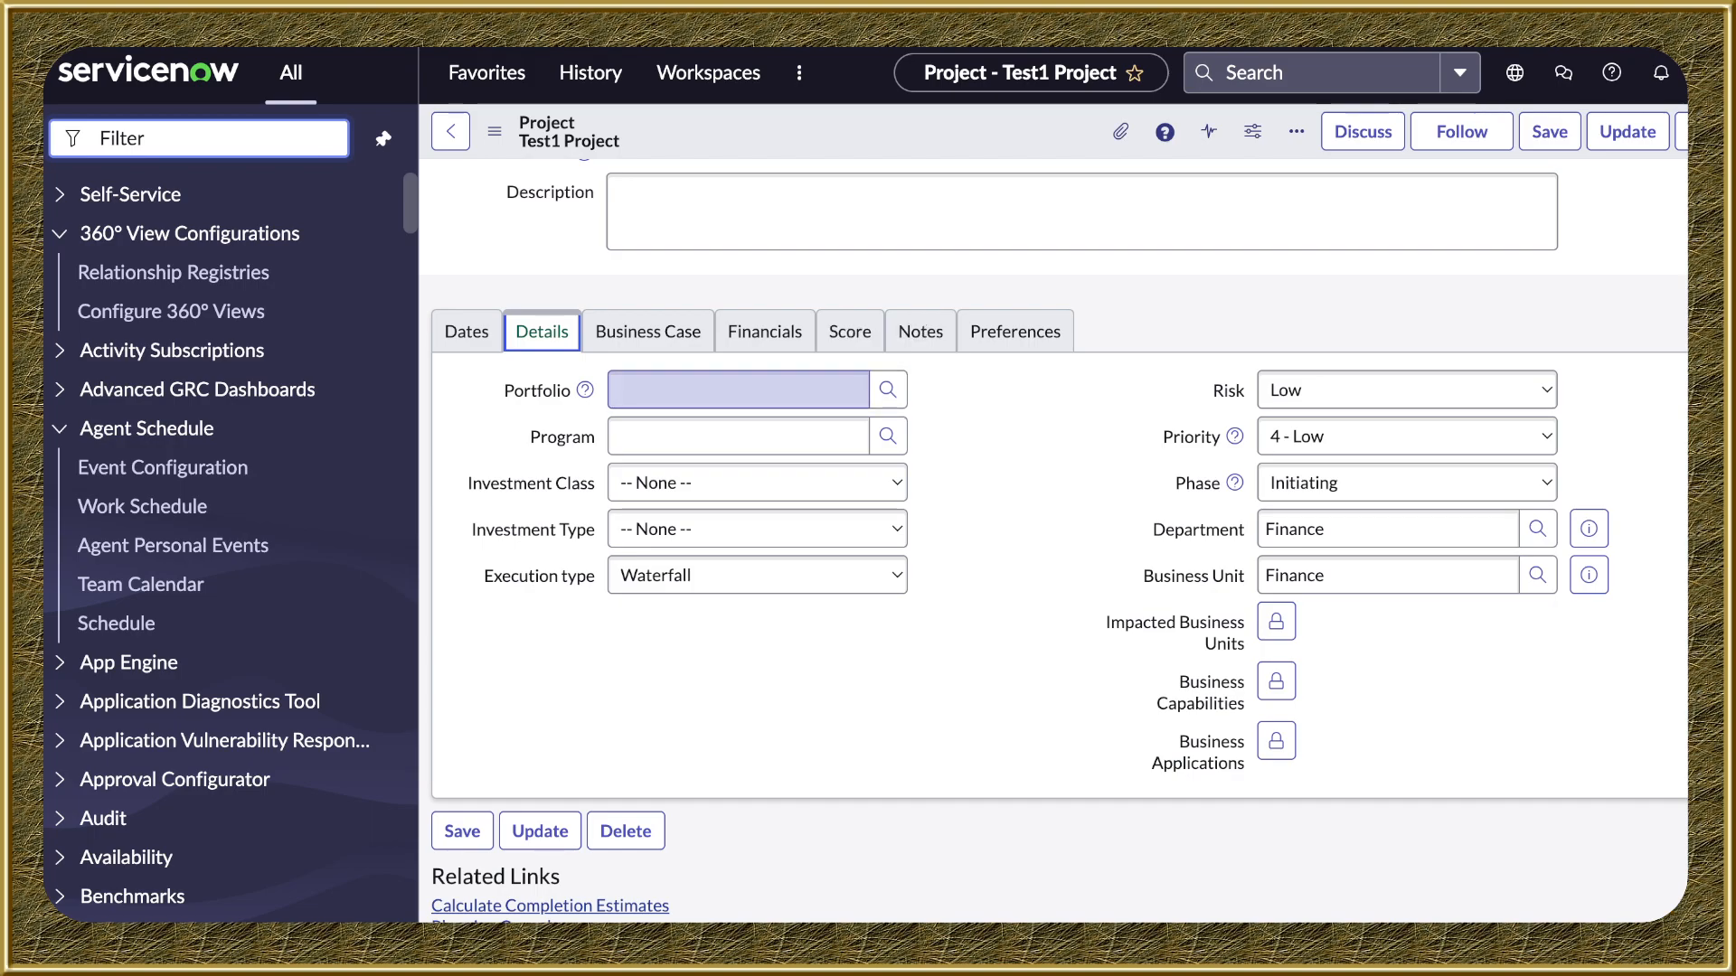
click(738, 389)
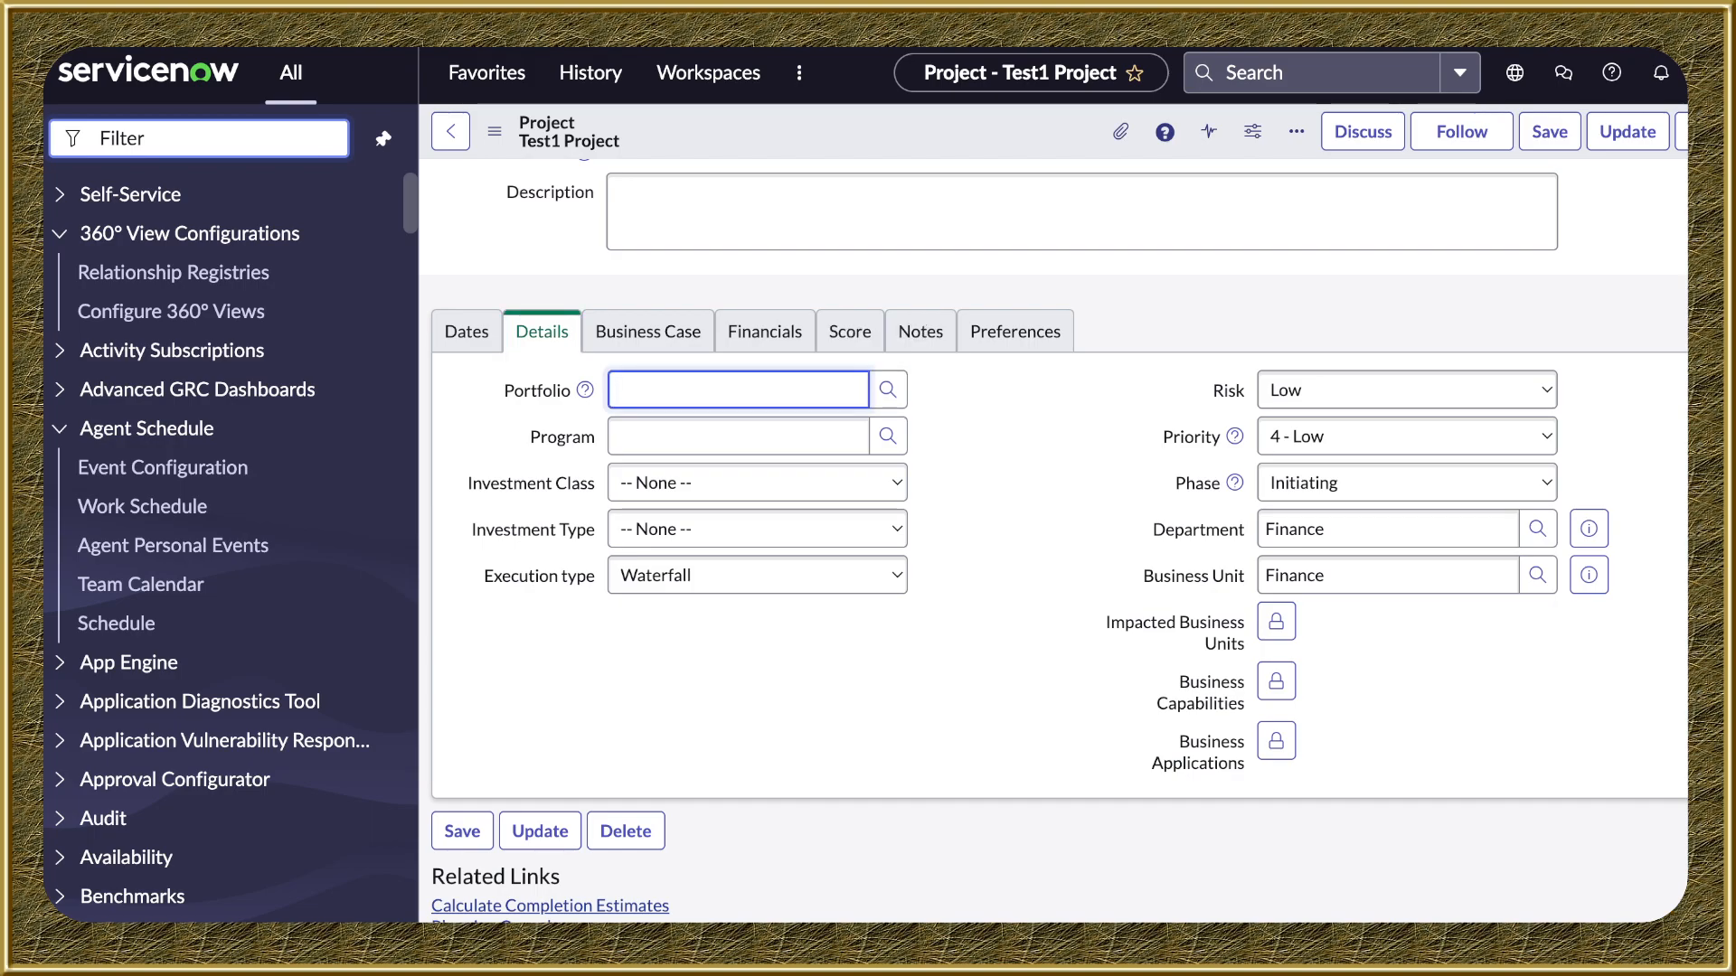
text(hr)
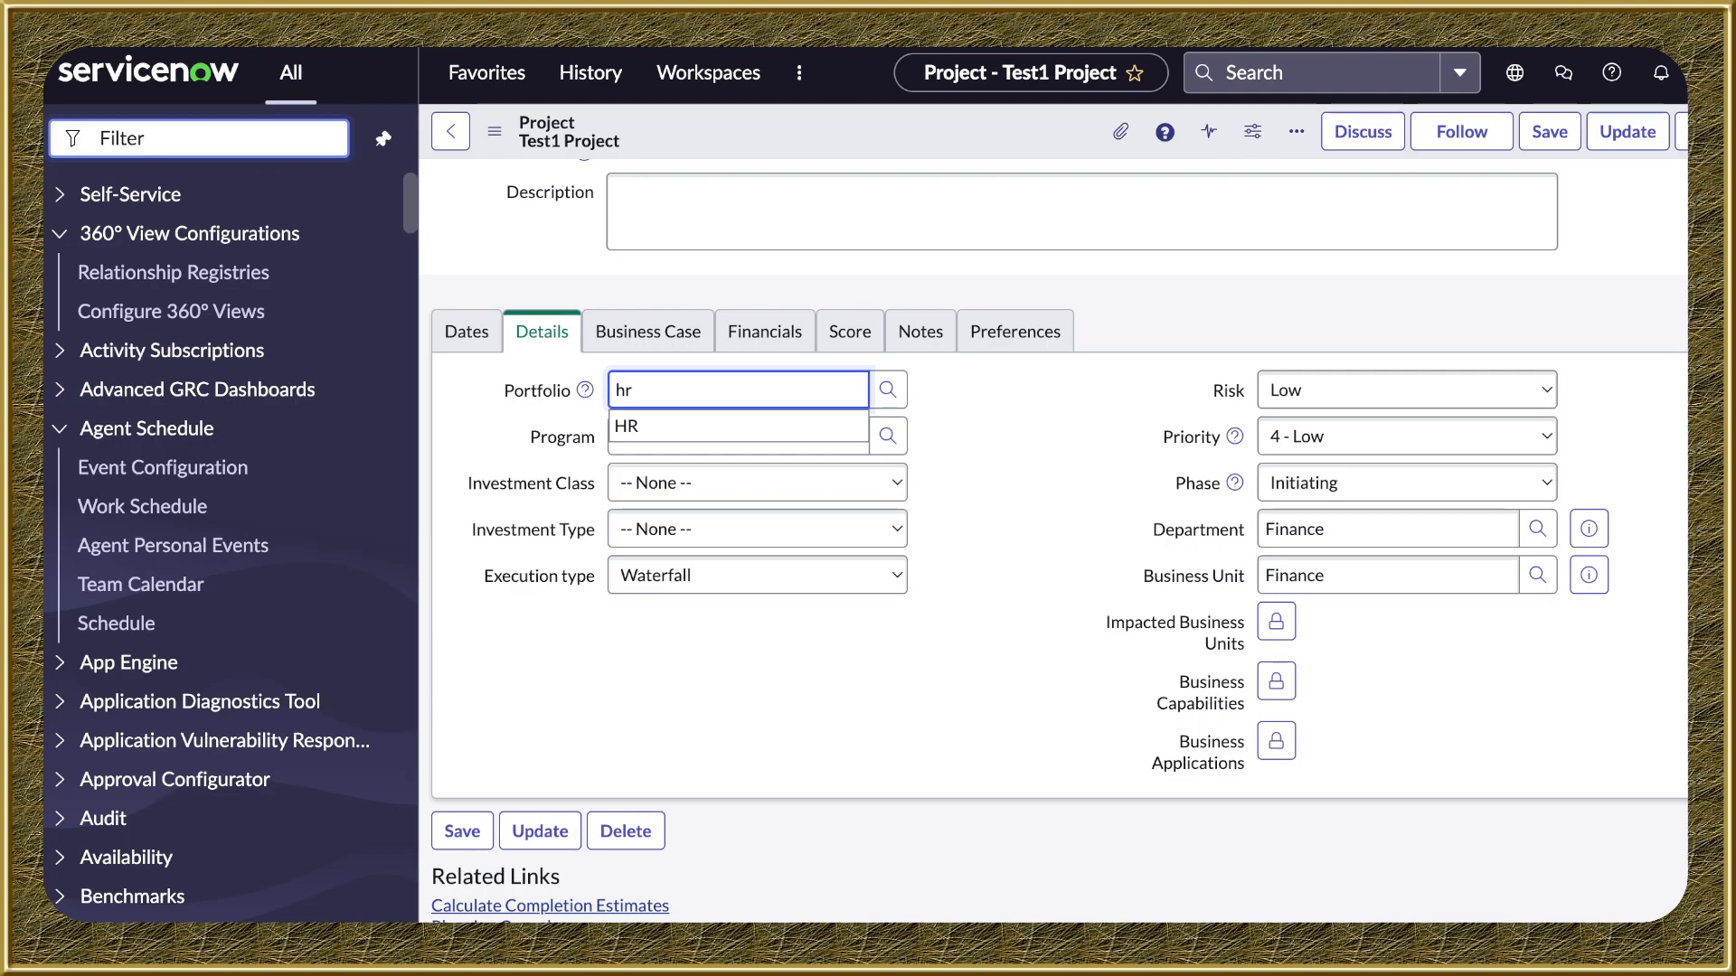
click(627, 426)
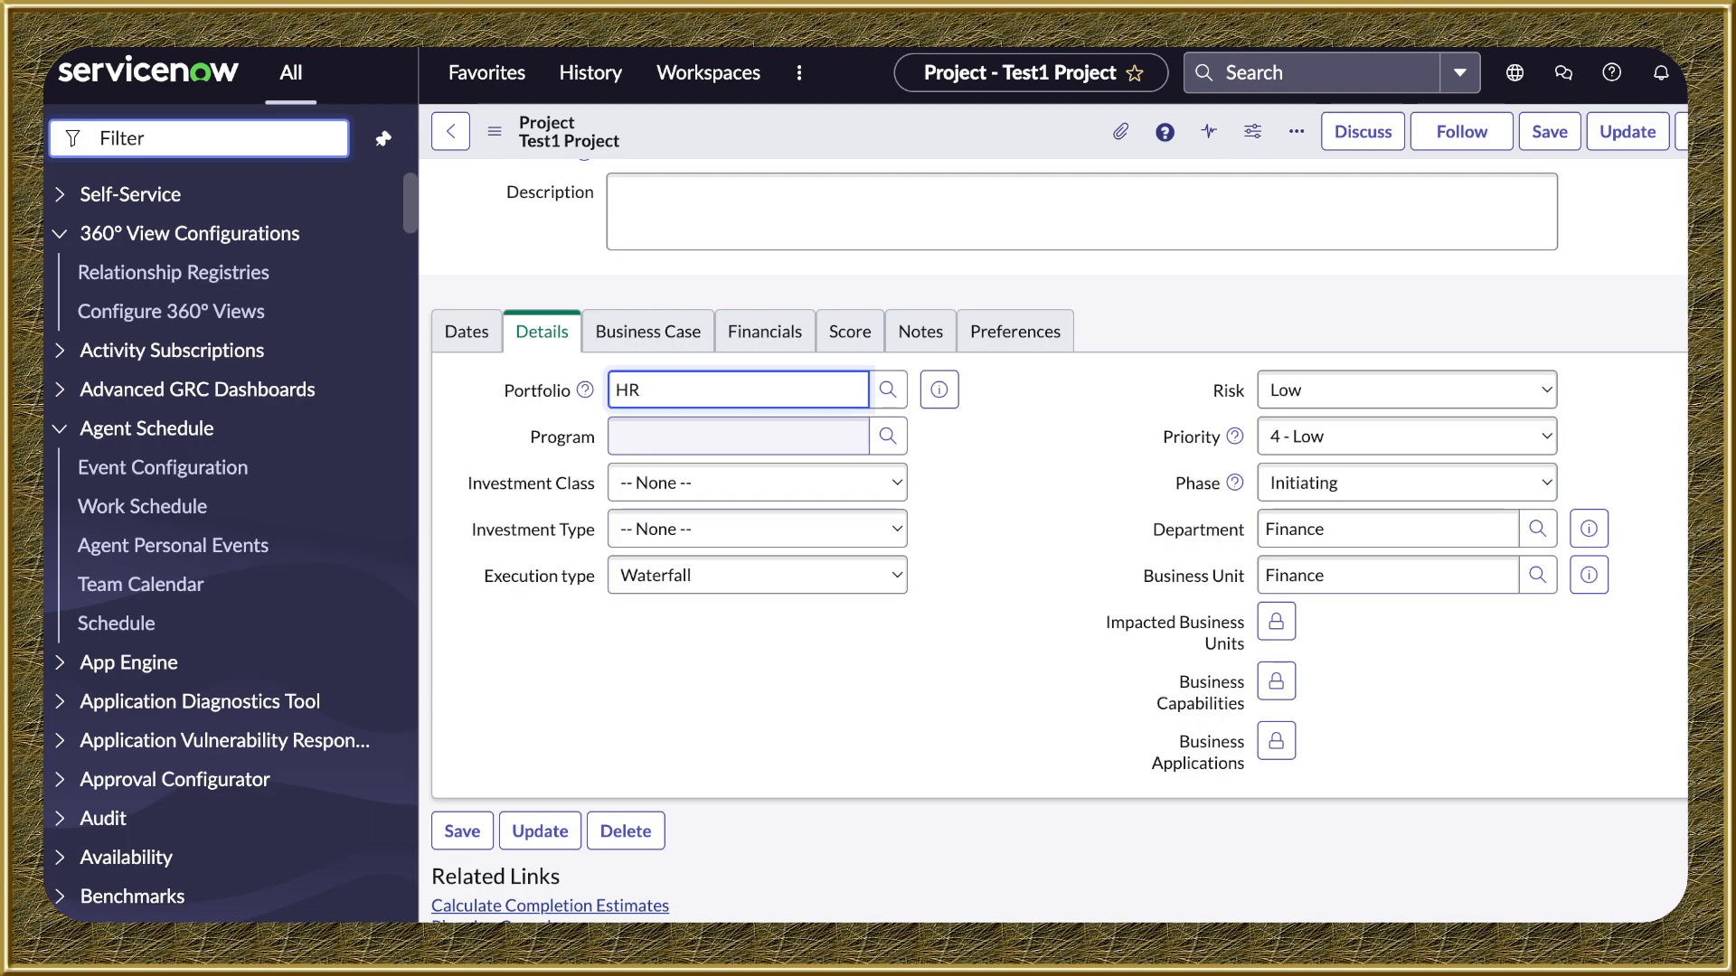
click(738, 435)
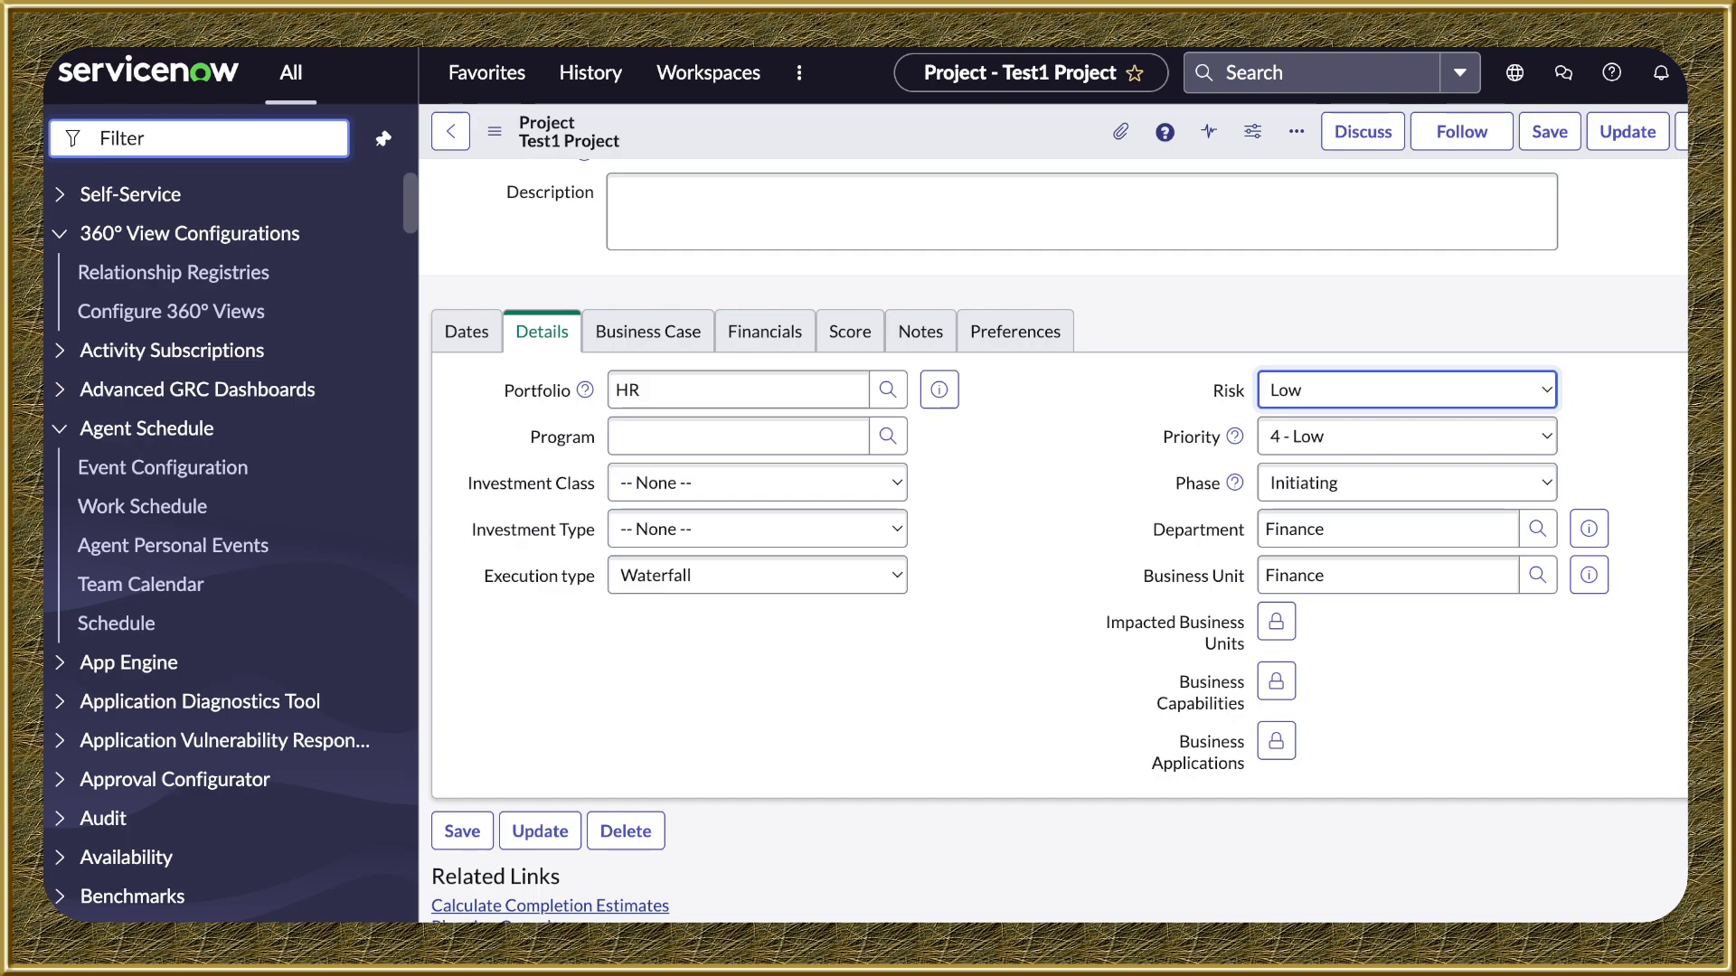
Check the project's score values and set its risk to High
click(850, 332)
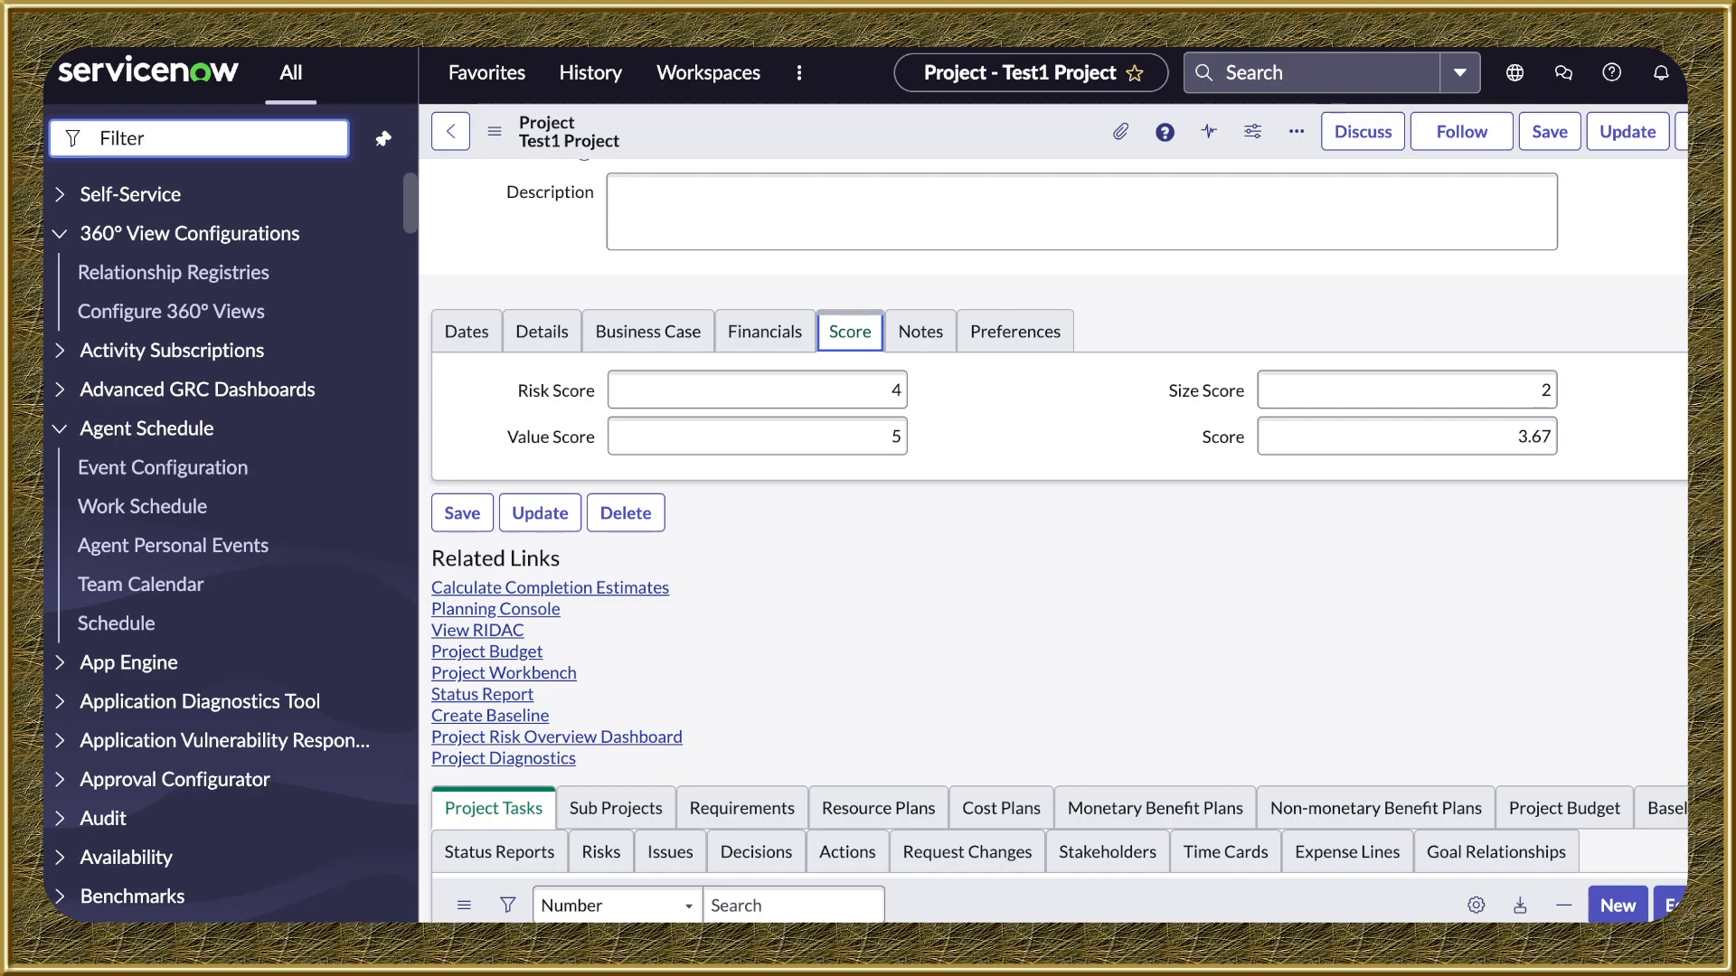
click(542, 331)
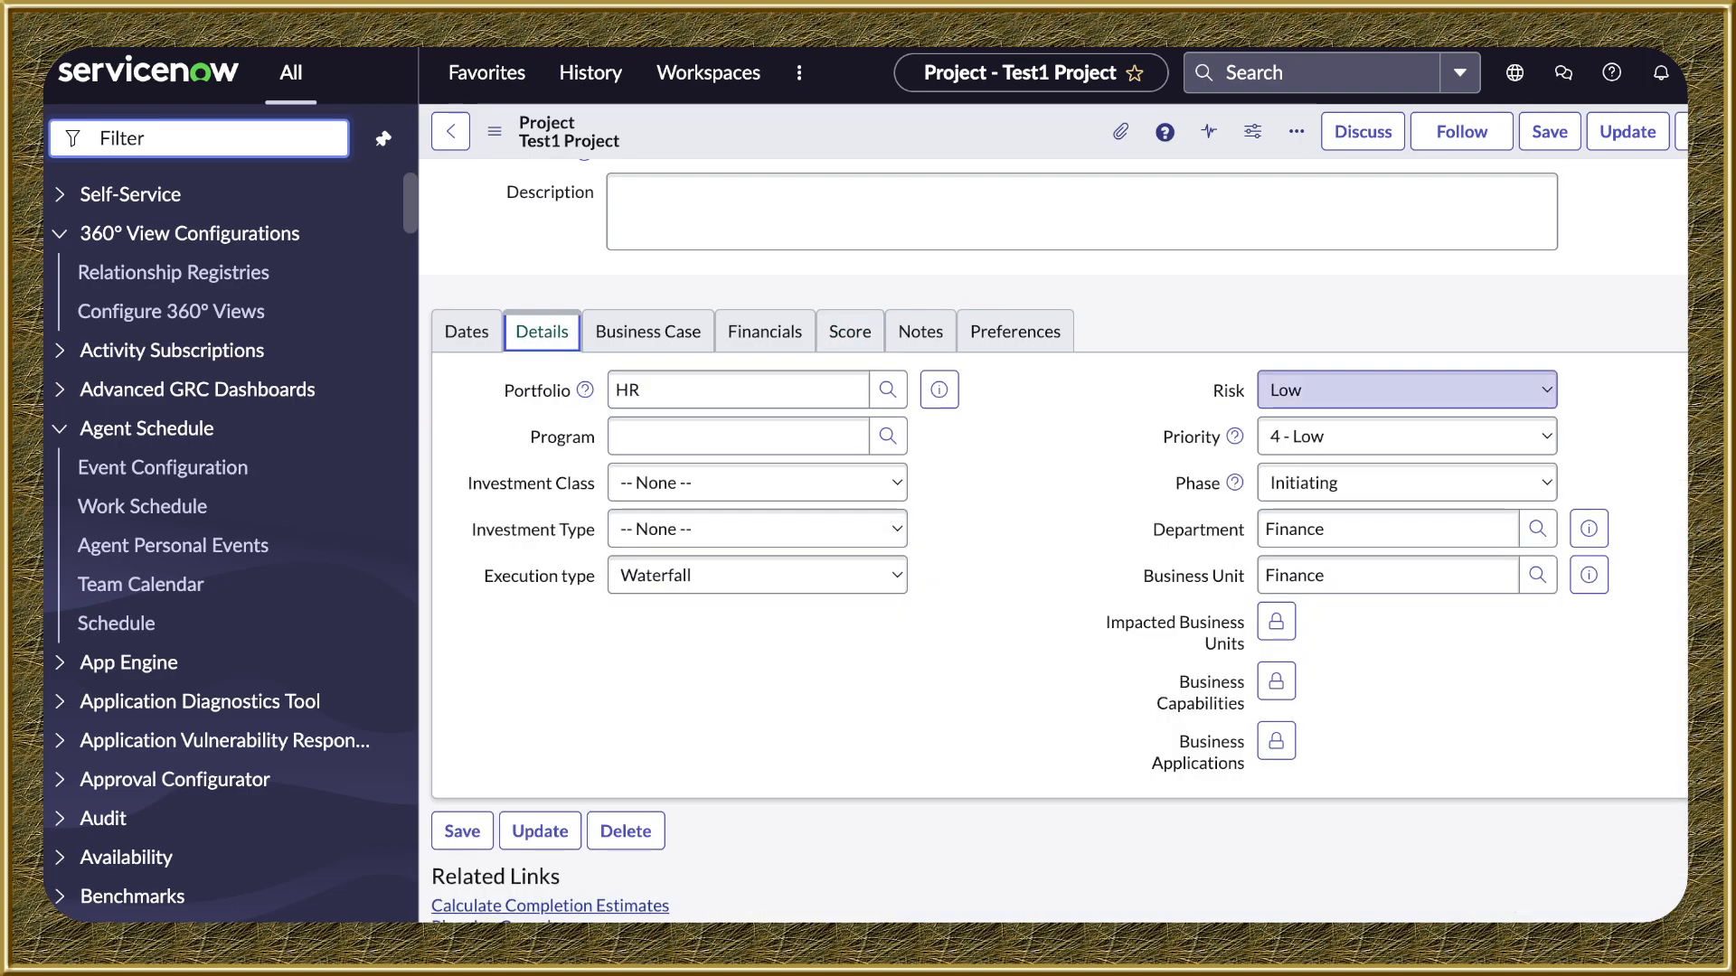
click(1407, 389)
click(1288, 390)
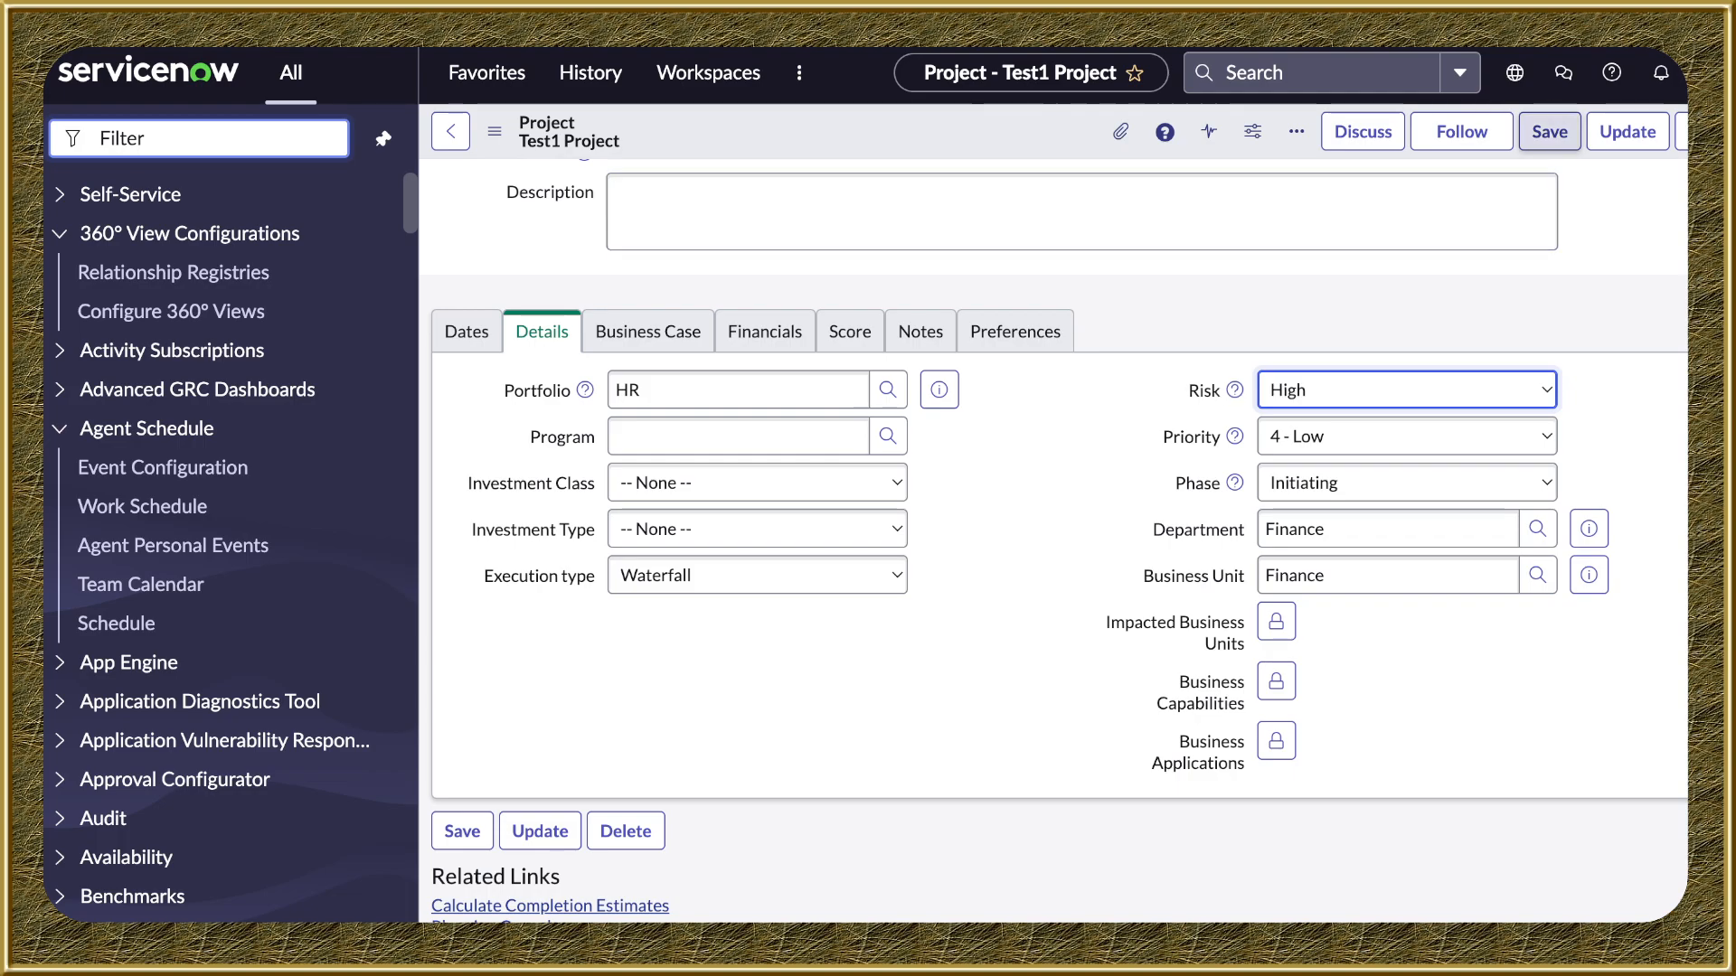
Set the project's assignment group to Acme Services and save the record
scroll(1054, 522, up, 5)
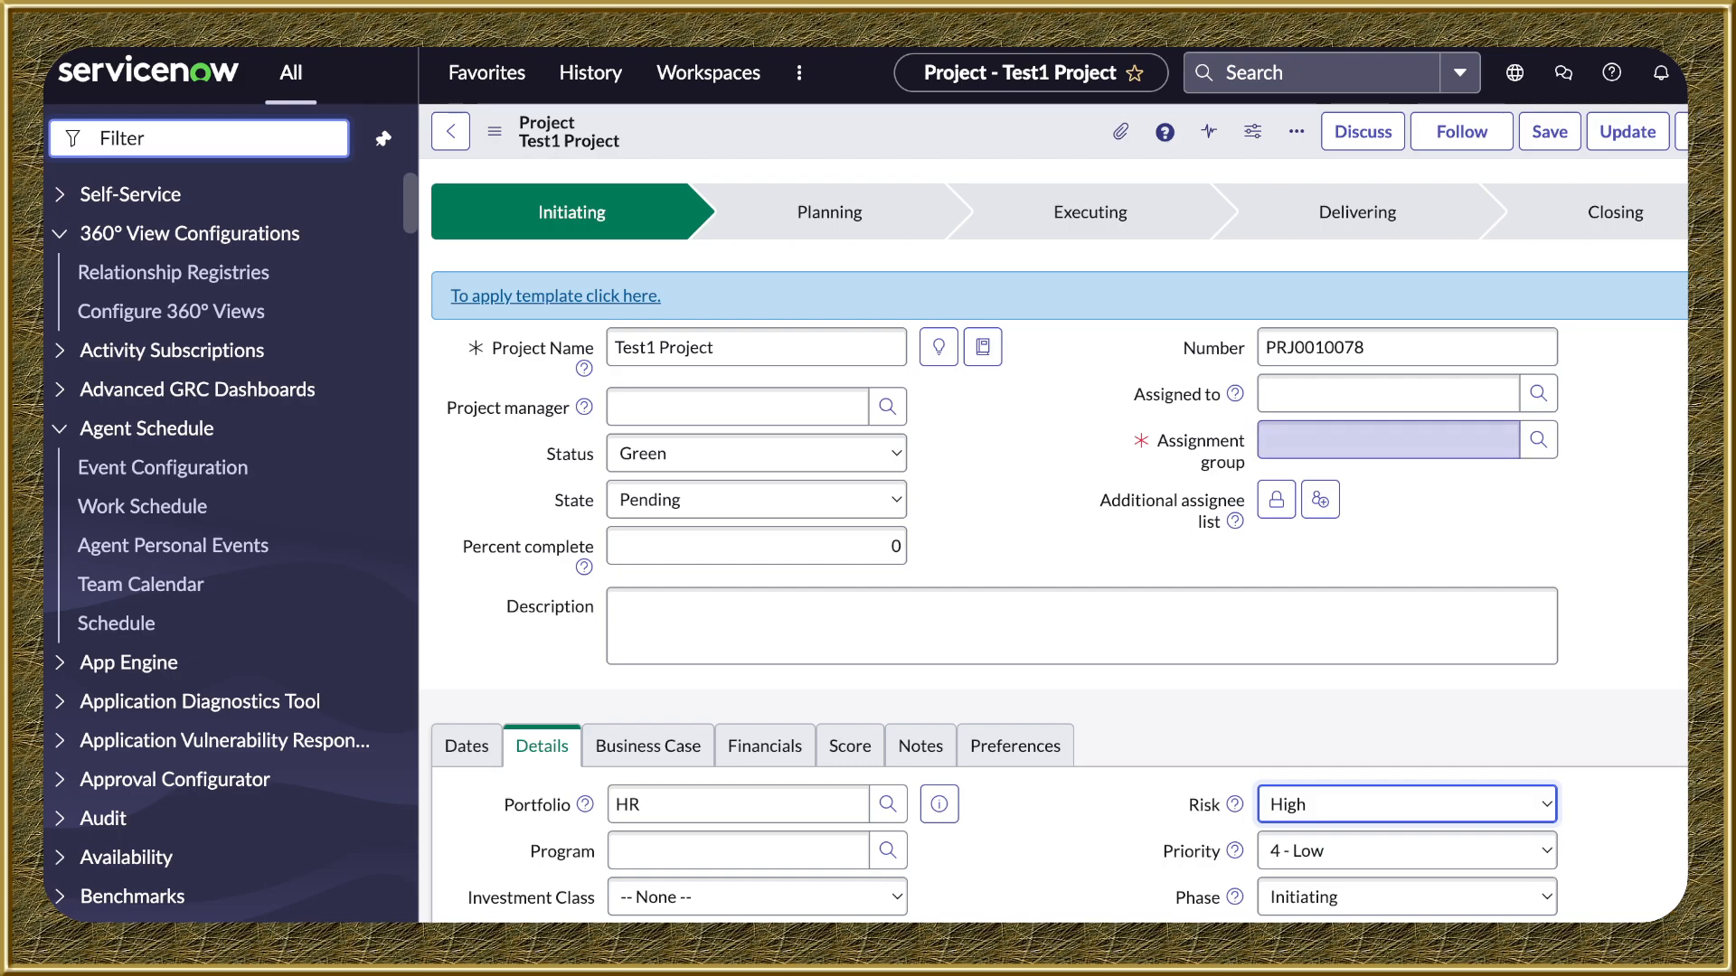
click(1388, 441)
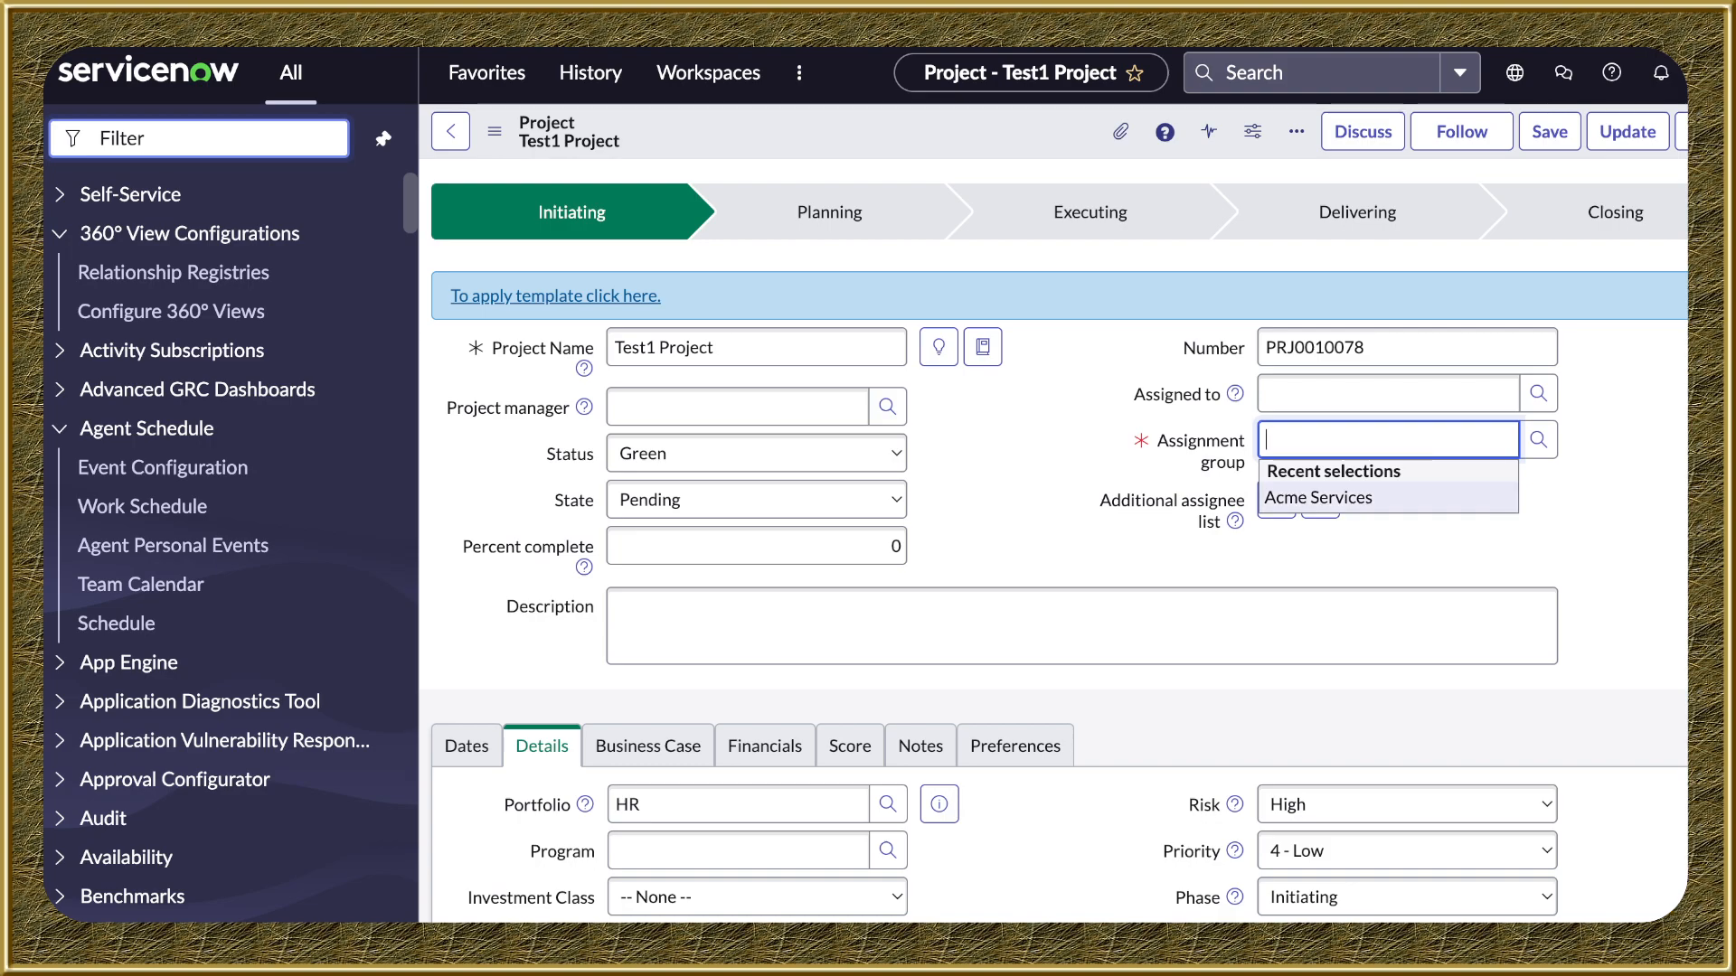
click(1318, 497)
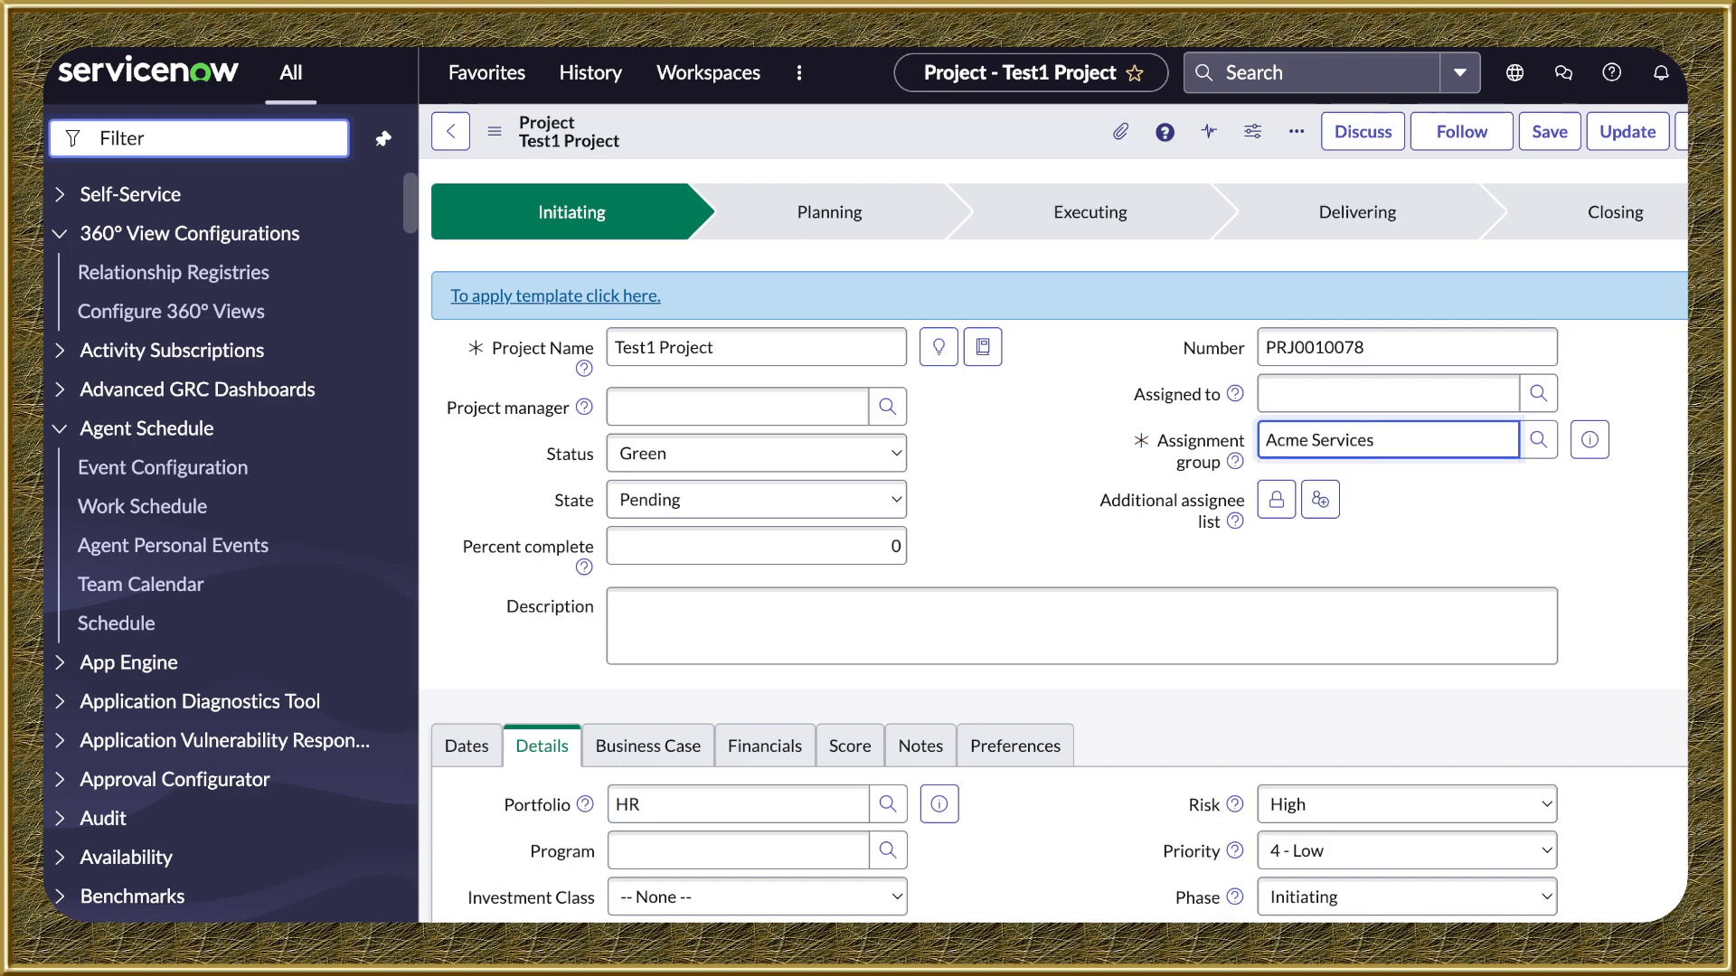
click(1550, 132)
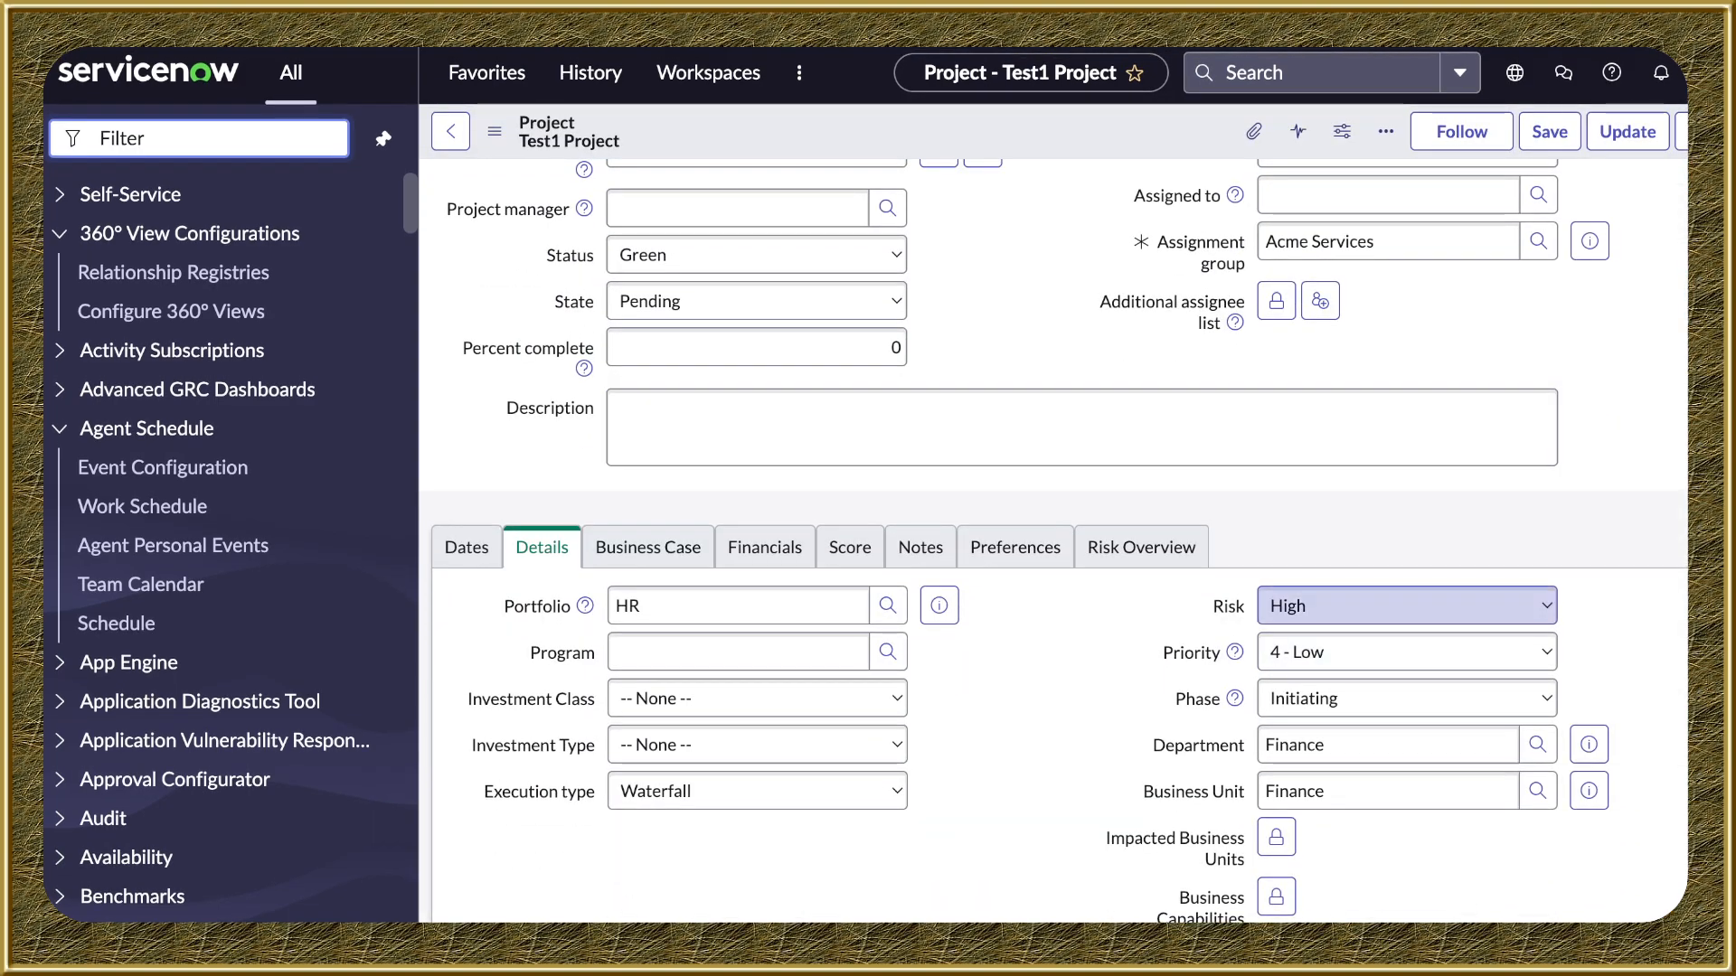
Check the project's score values, and save the record with its priority set to 3 - Moderate
click(850, 548)
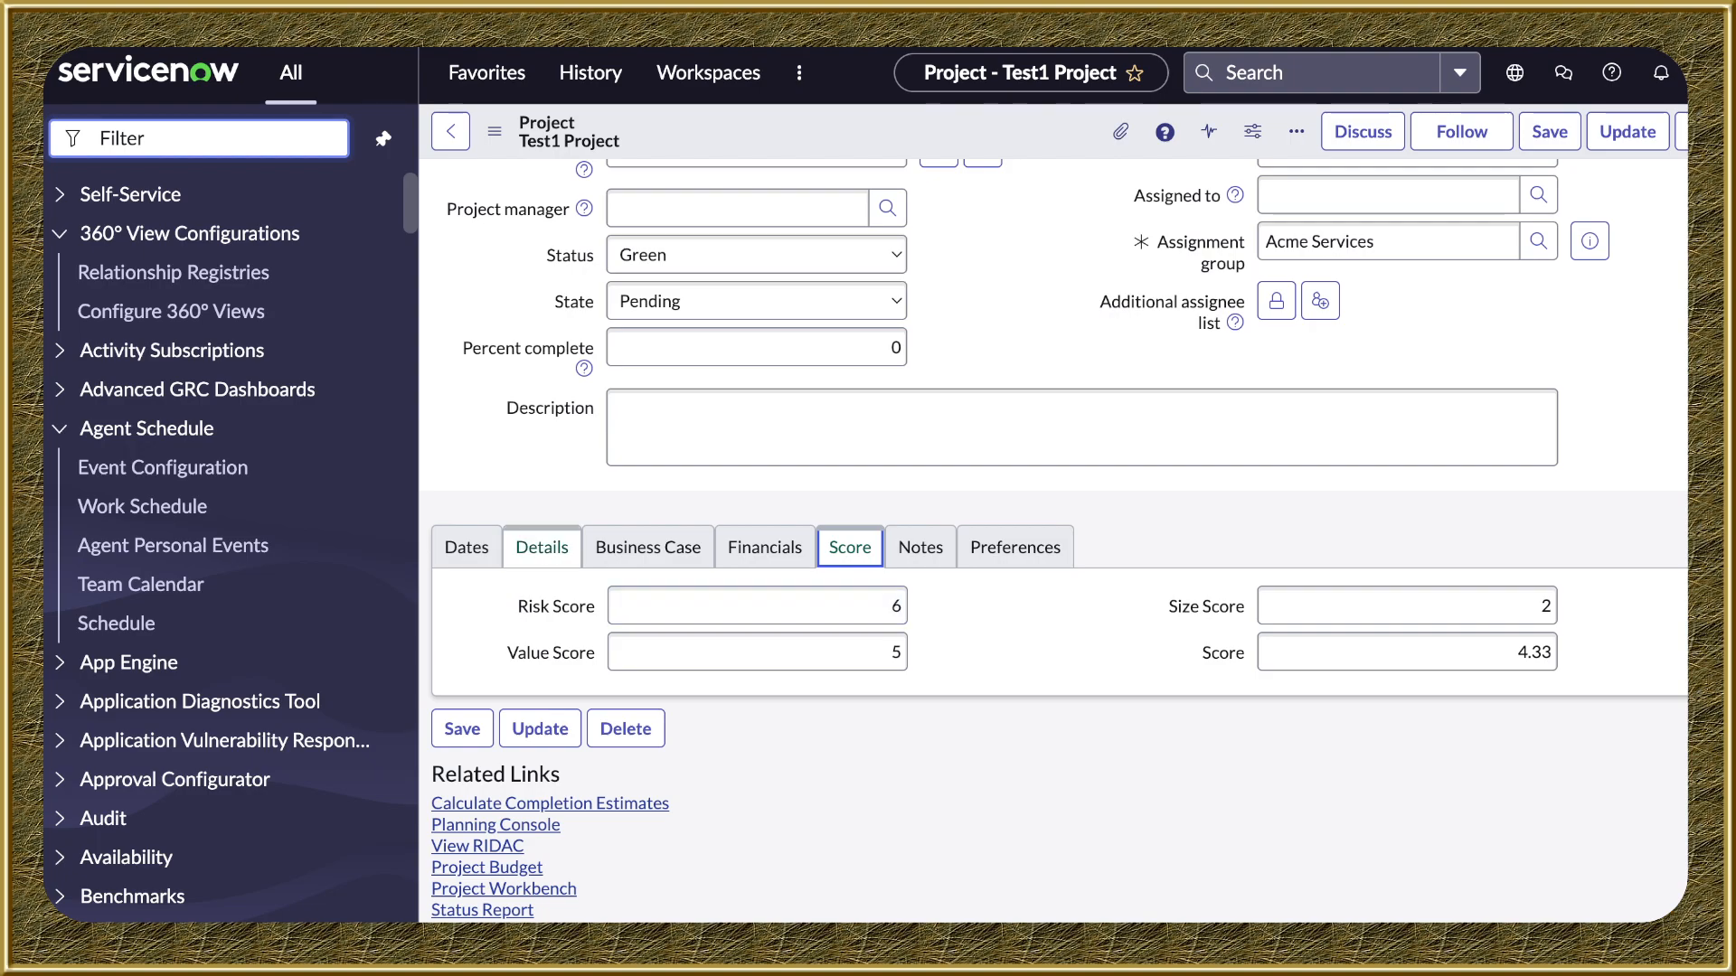
click(542, 548)
scroll(1407, 698, down, 3)
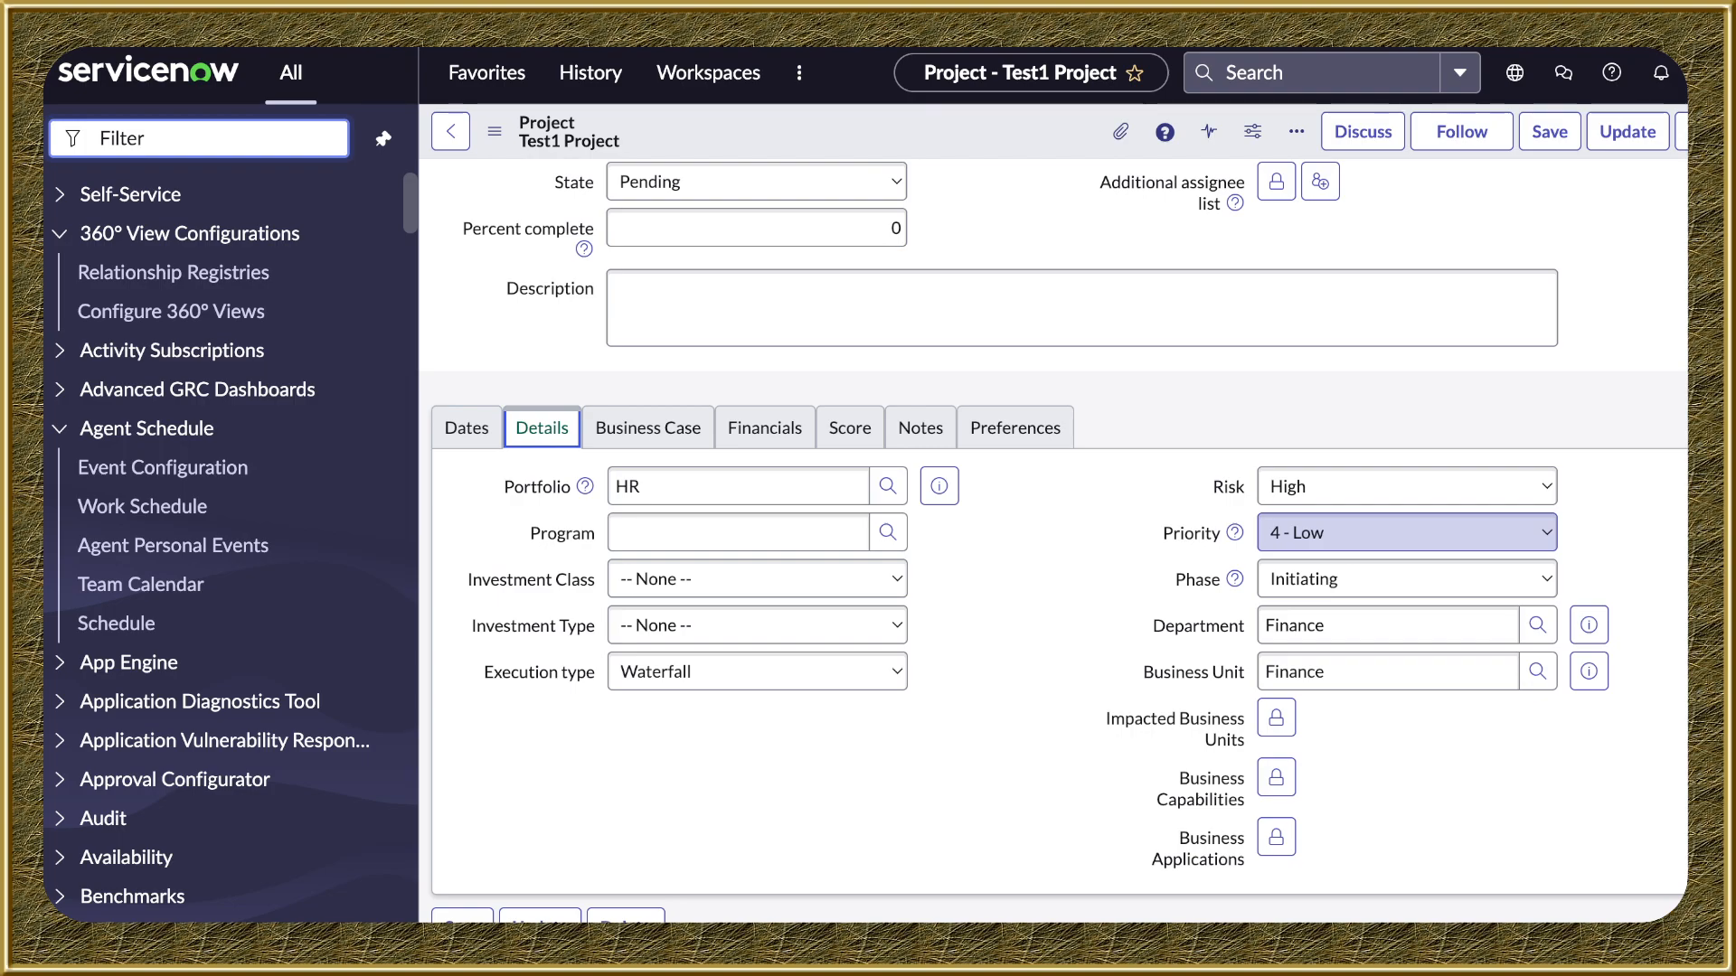
click(1407, 532)
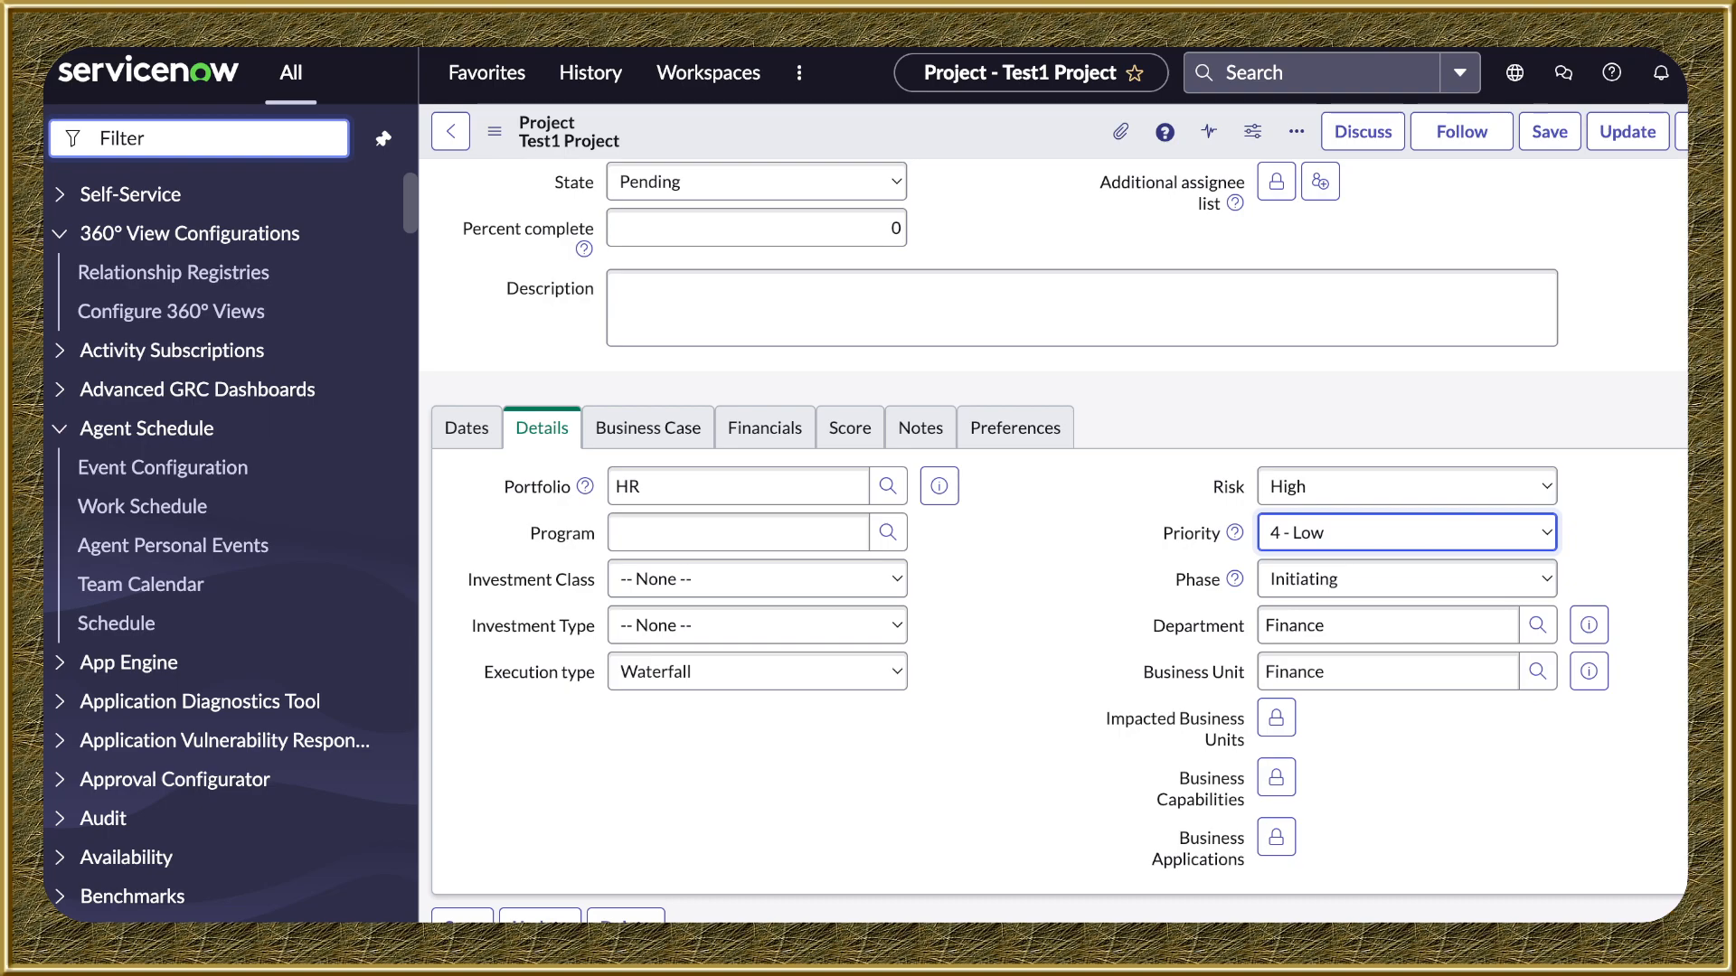
key(Up)
click(495, 132)
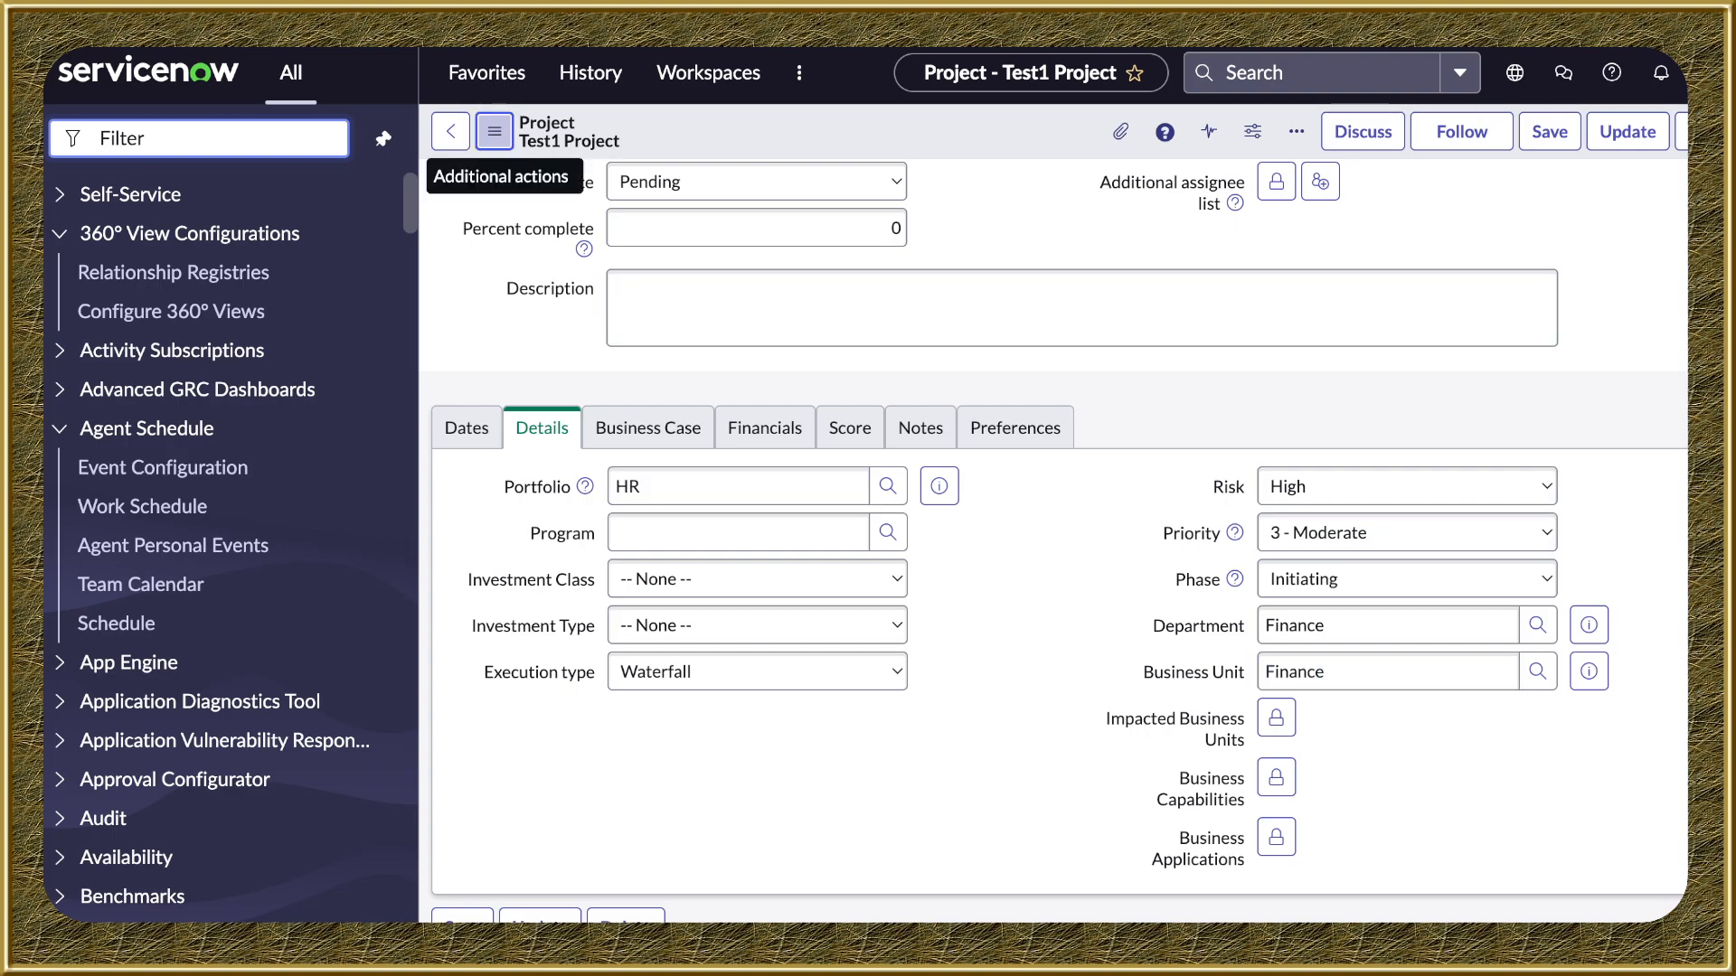
click(550, 155)
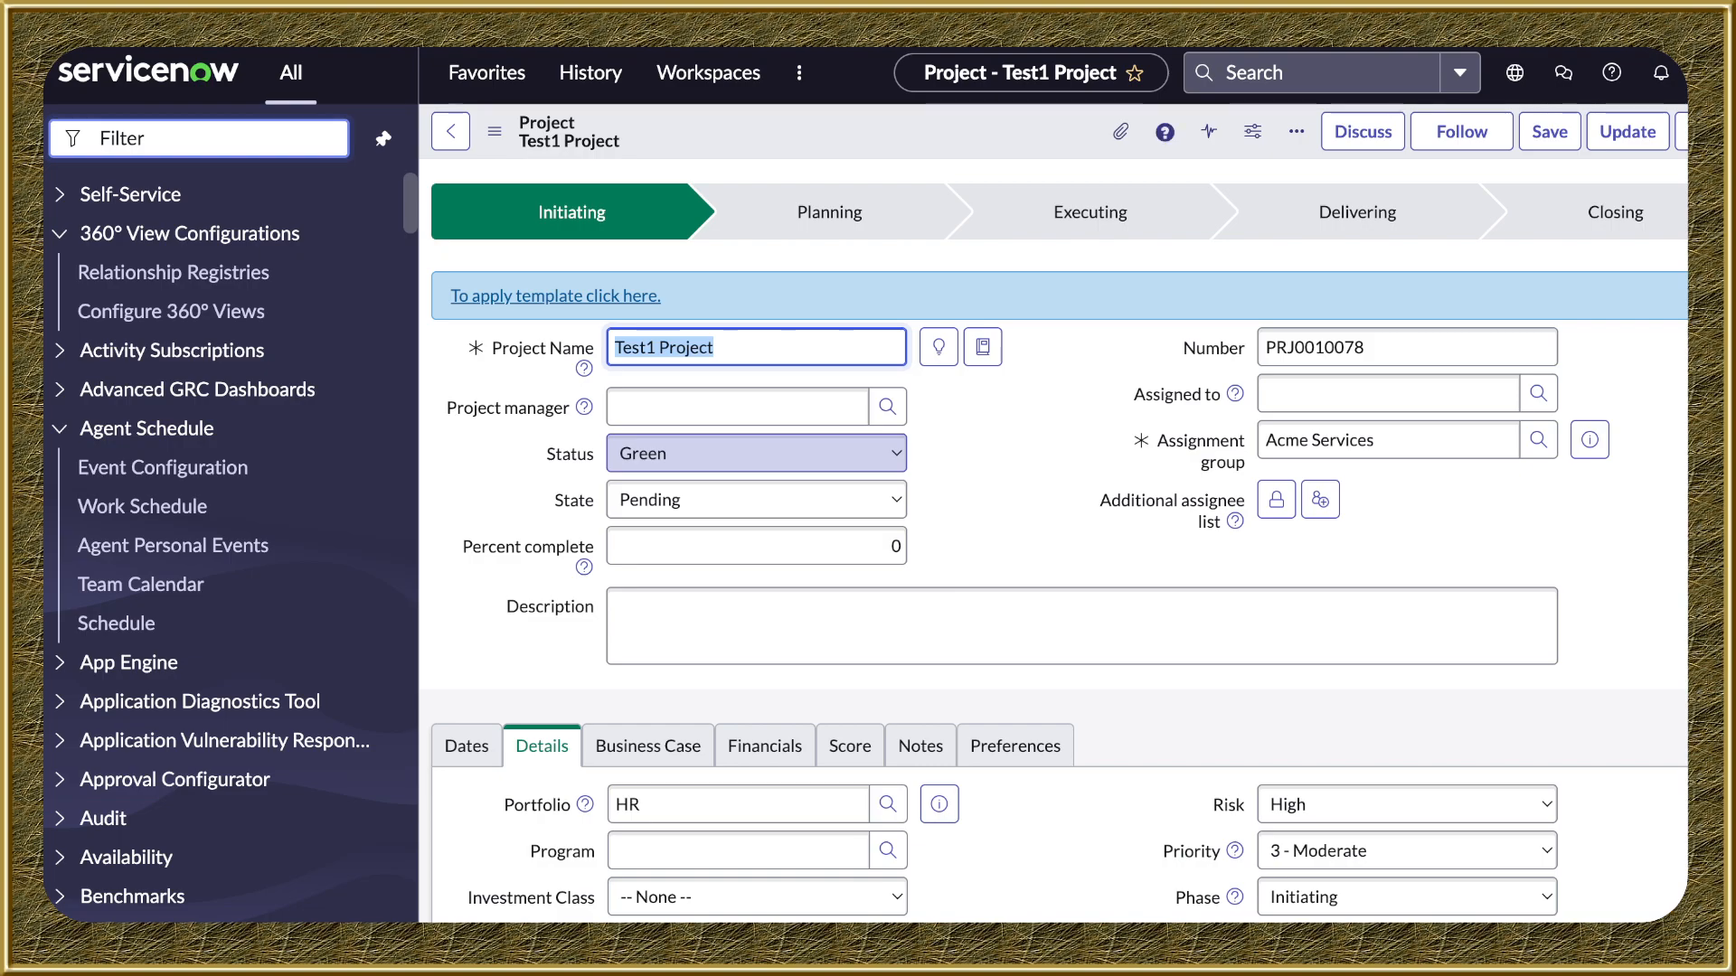
Look through the project's business case fields, including primary goal, risk of performing, risk of not performing and enablers
click(648, 746)
scroll(648, 746, down, 3)
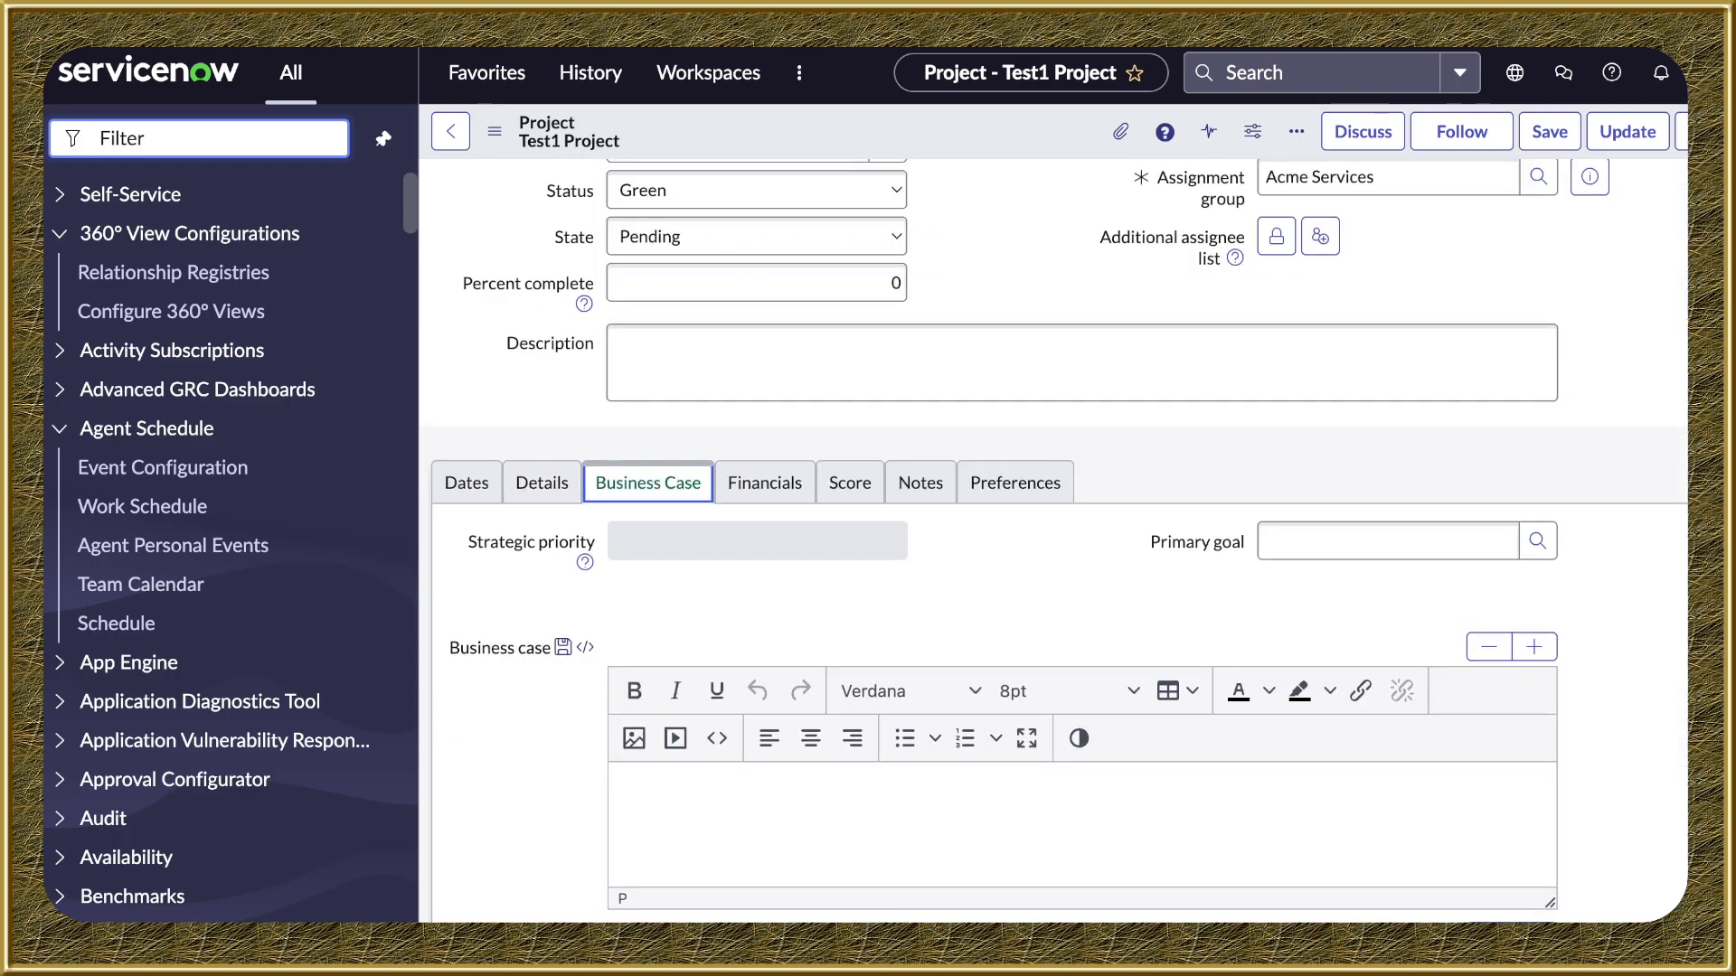
scroll(1054, 542, down, 1)
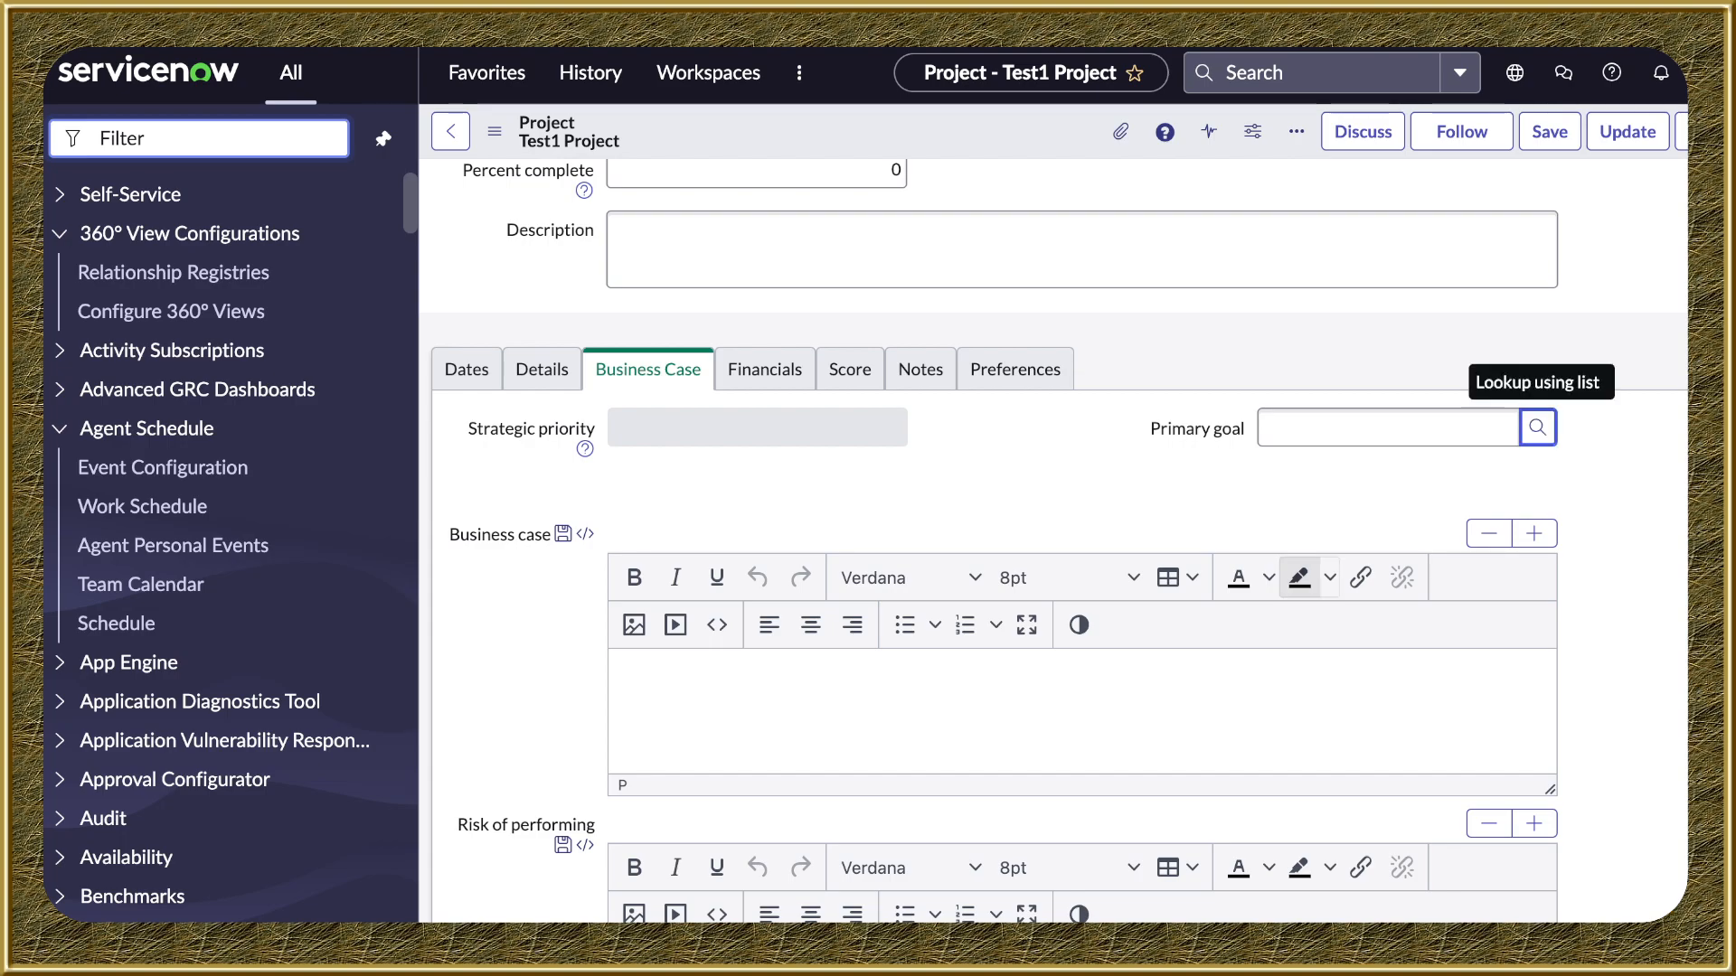
scroll(1538, 426, down, 2)
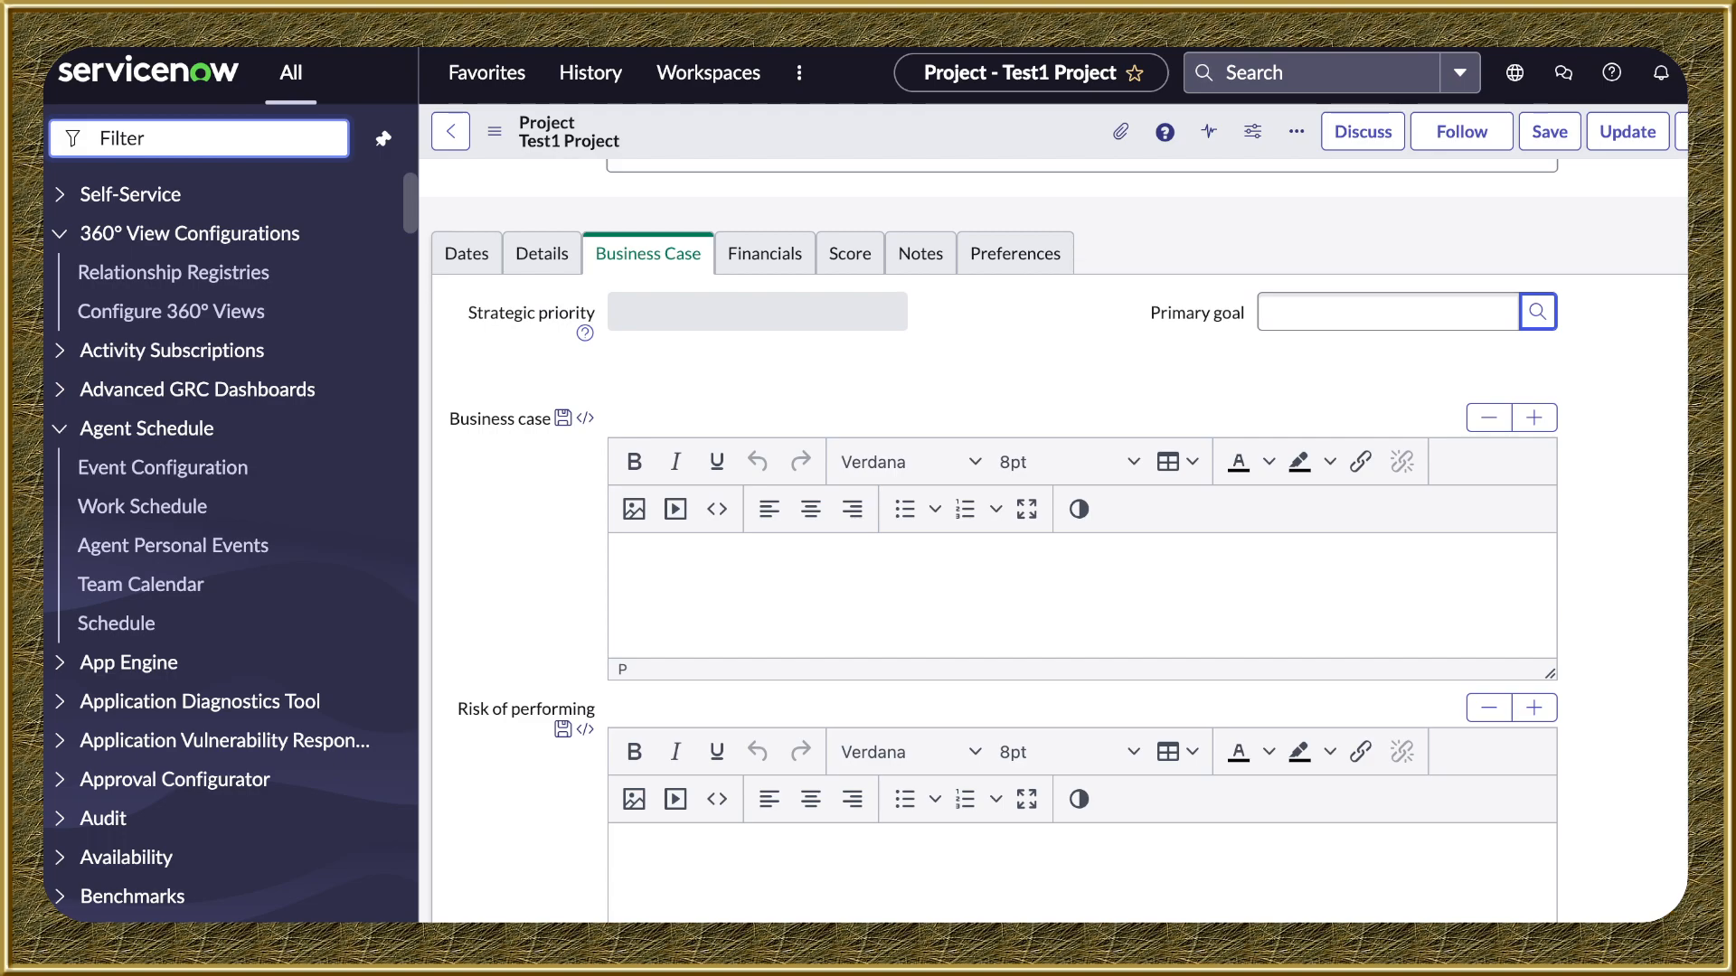
scroll(1058, 542, down, 2)
drag(457, 511, 537, 511)
scroll(1058, 542, down, 2)
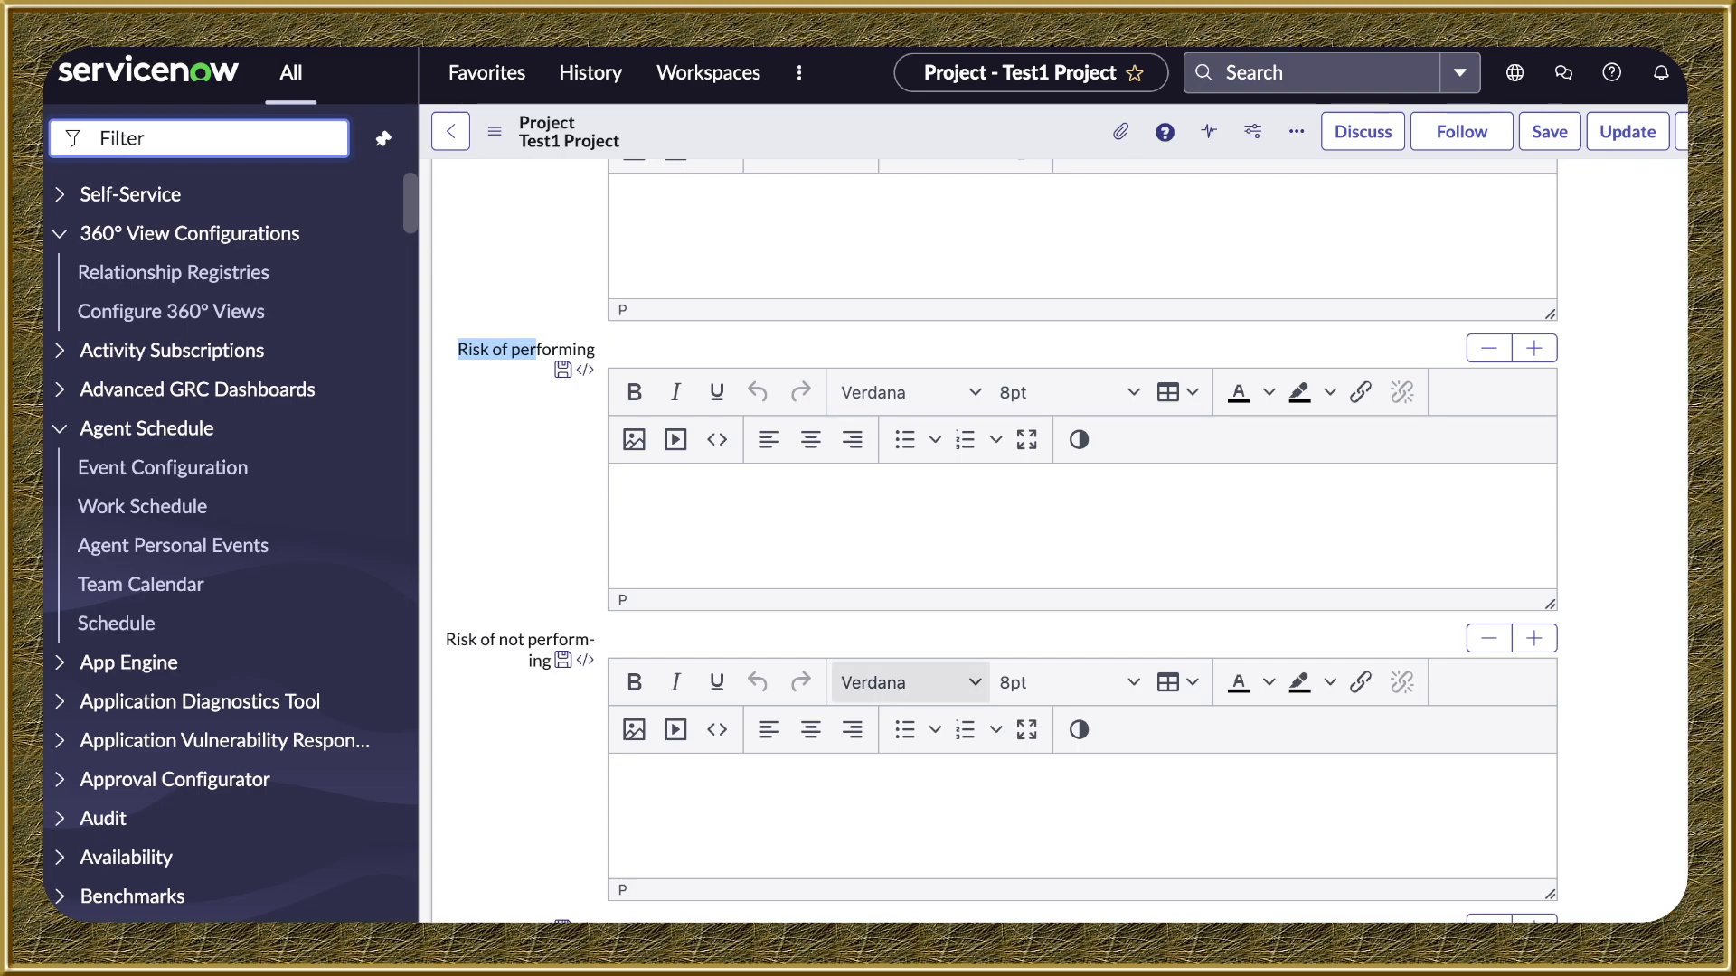
scroll(908, 683, up, 2)
scroll(909, 683, up, 5)
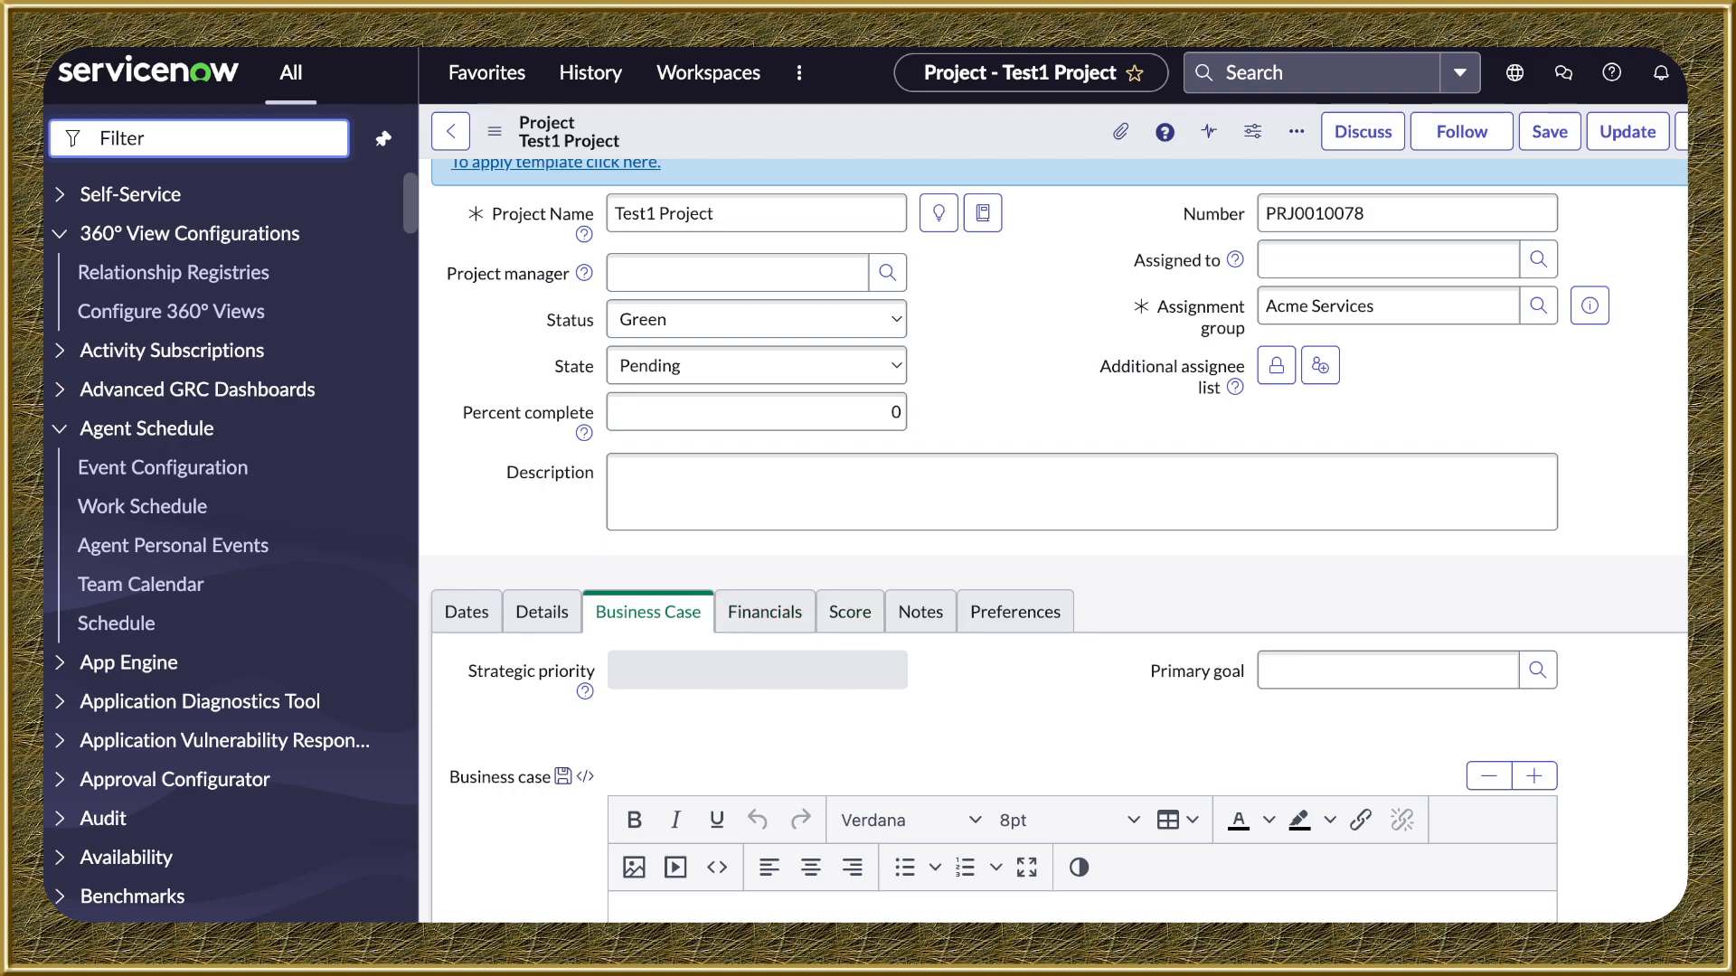
scroll(1055, 543, down, 3)
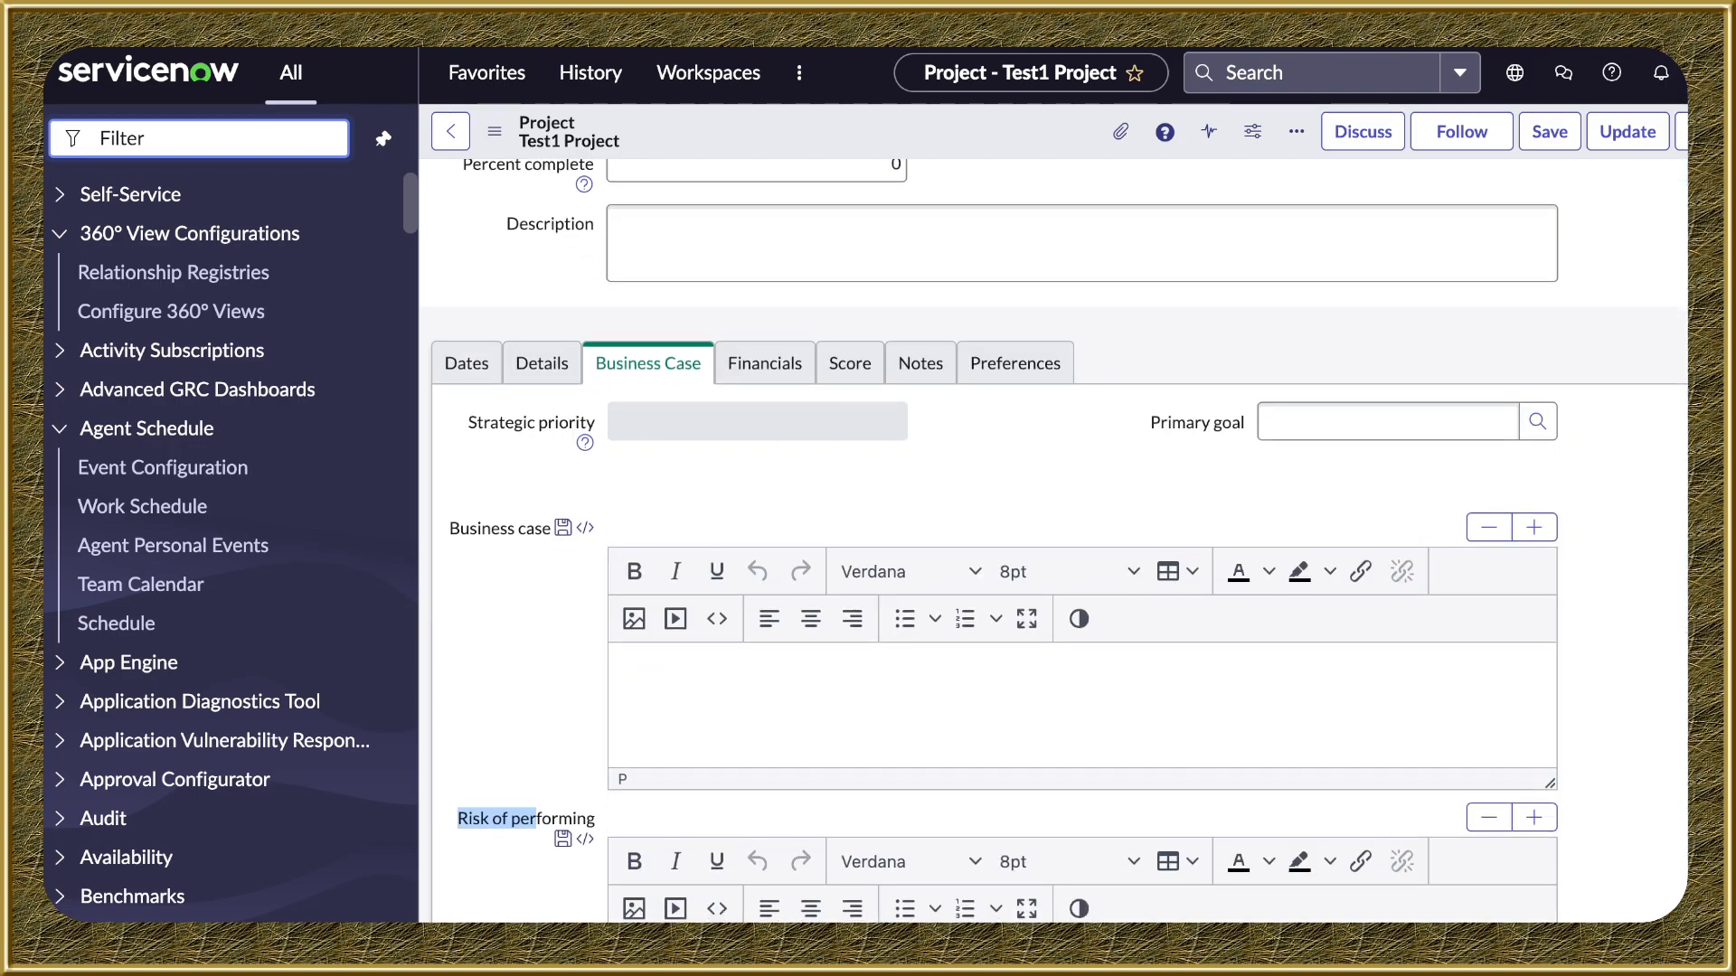
scroll(935, 698, down, 9)
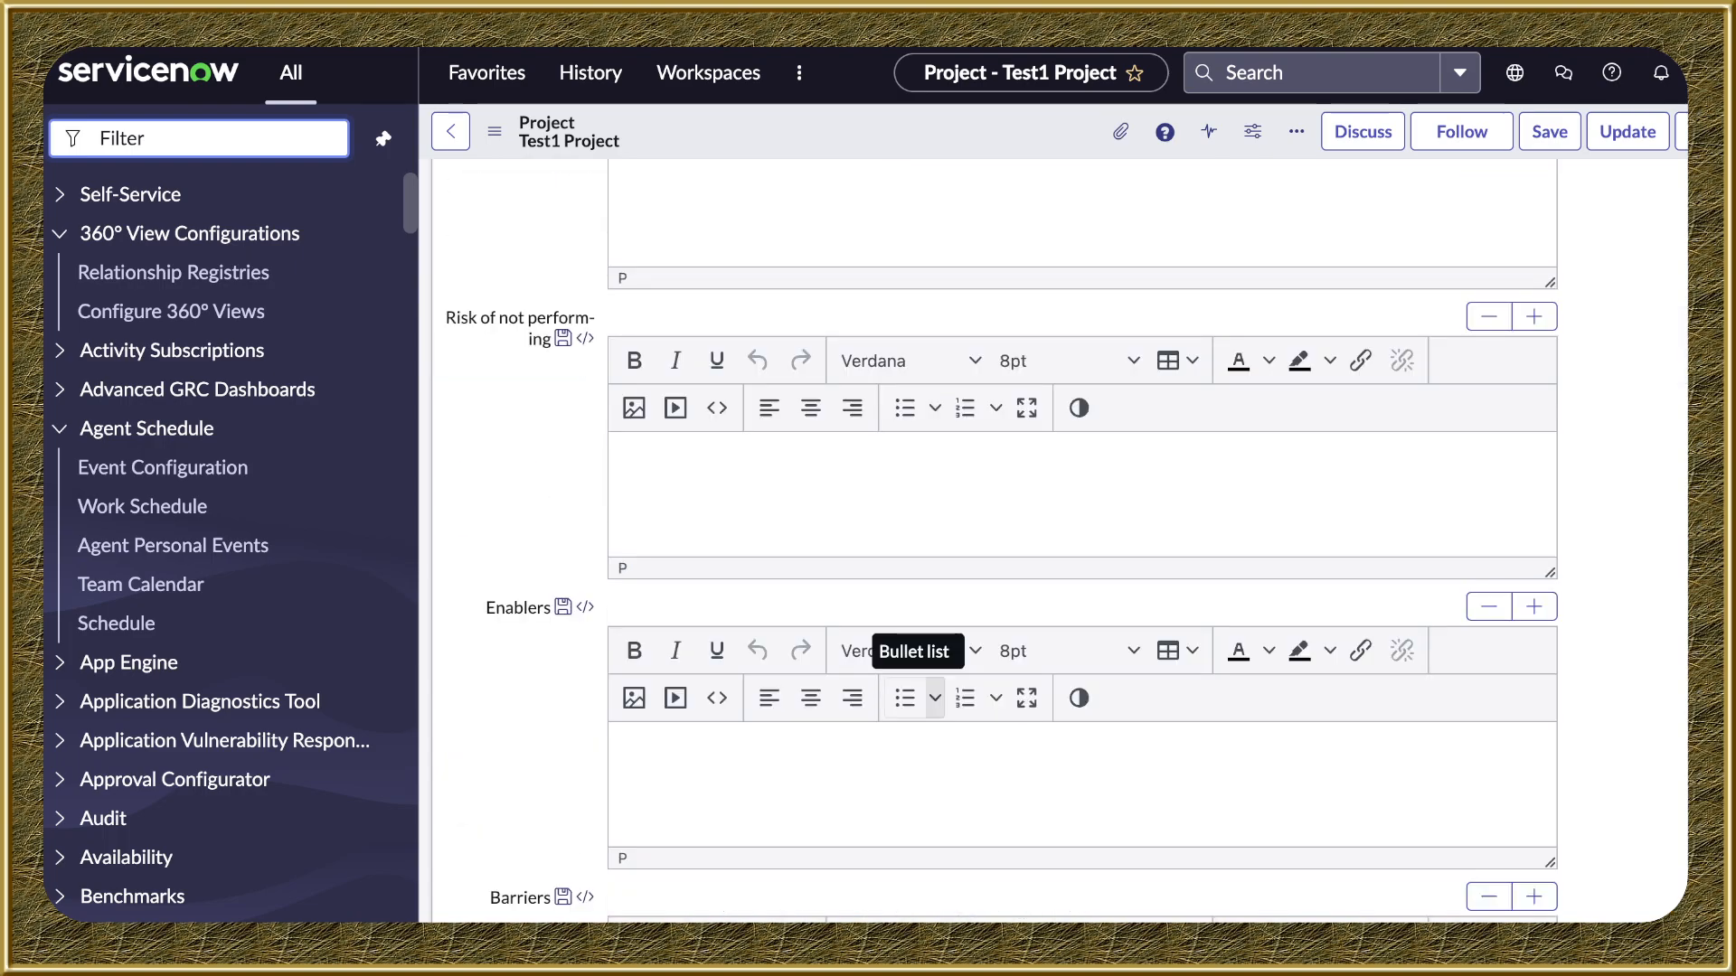
scroll(935, 698, up, 9)
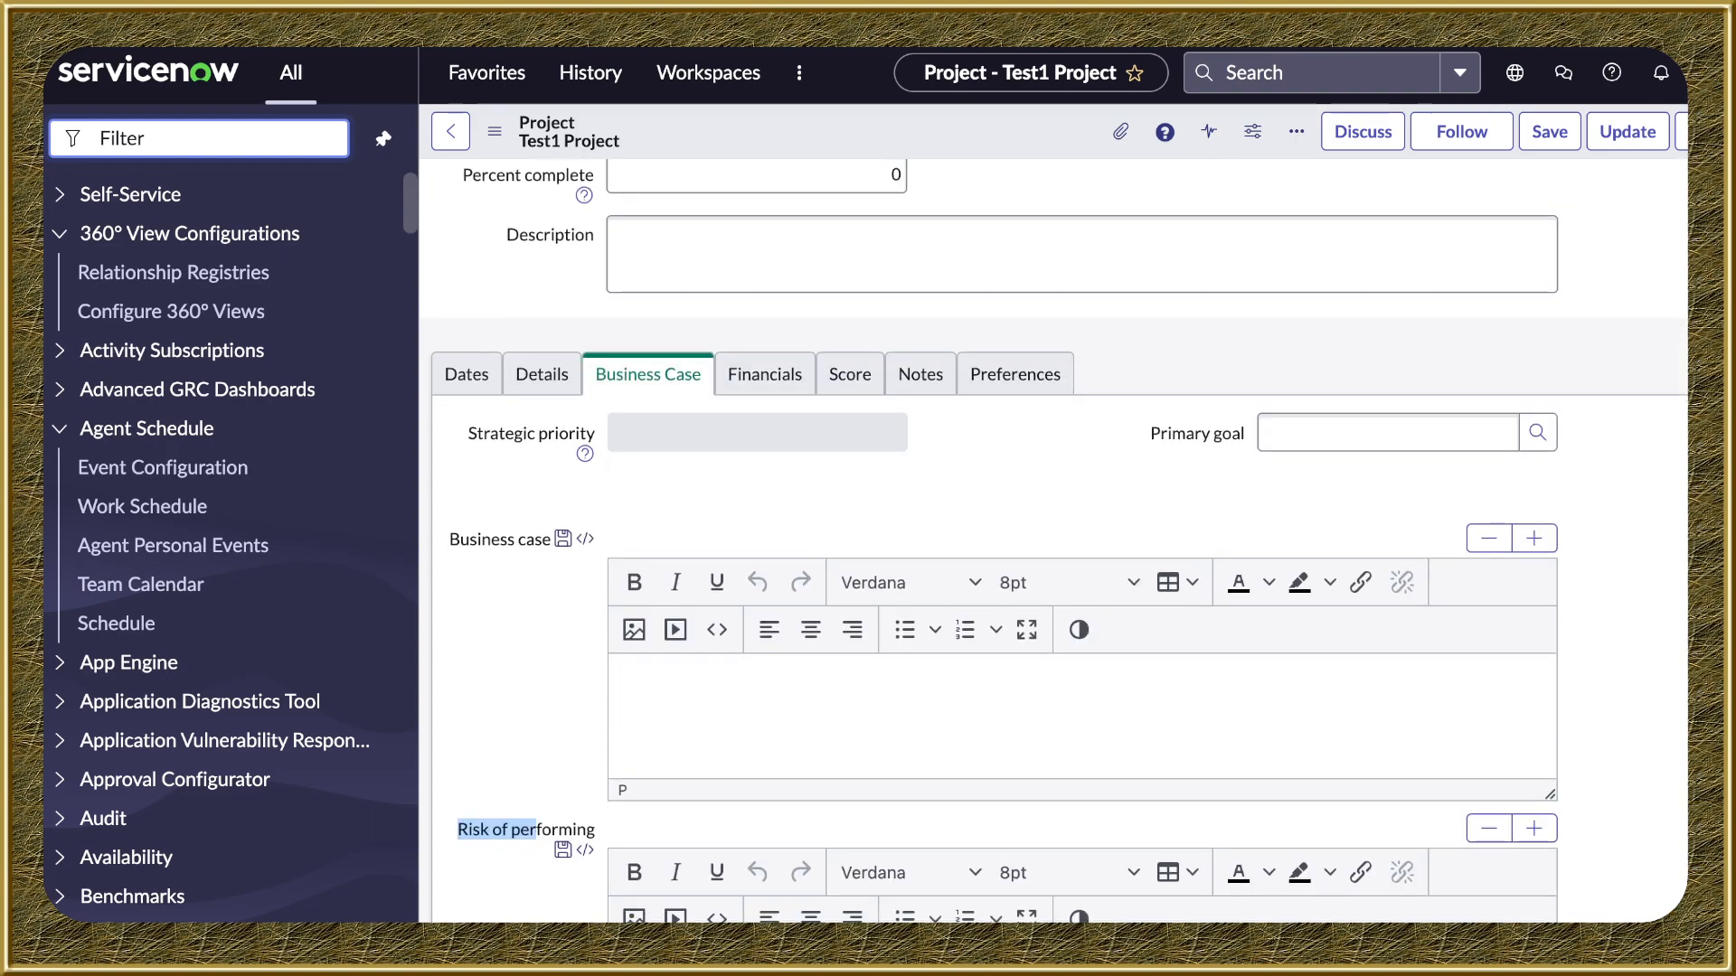
Set the planned benefit to $2,000,000 in the project's financials and save the record
click(764, 374)
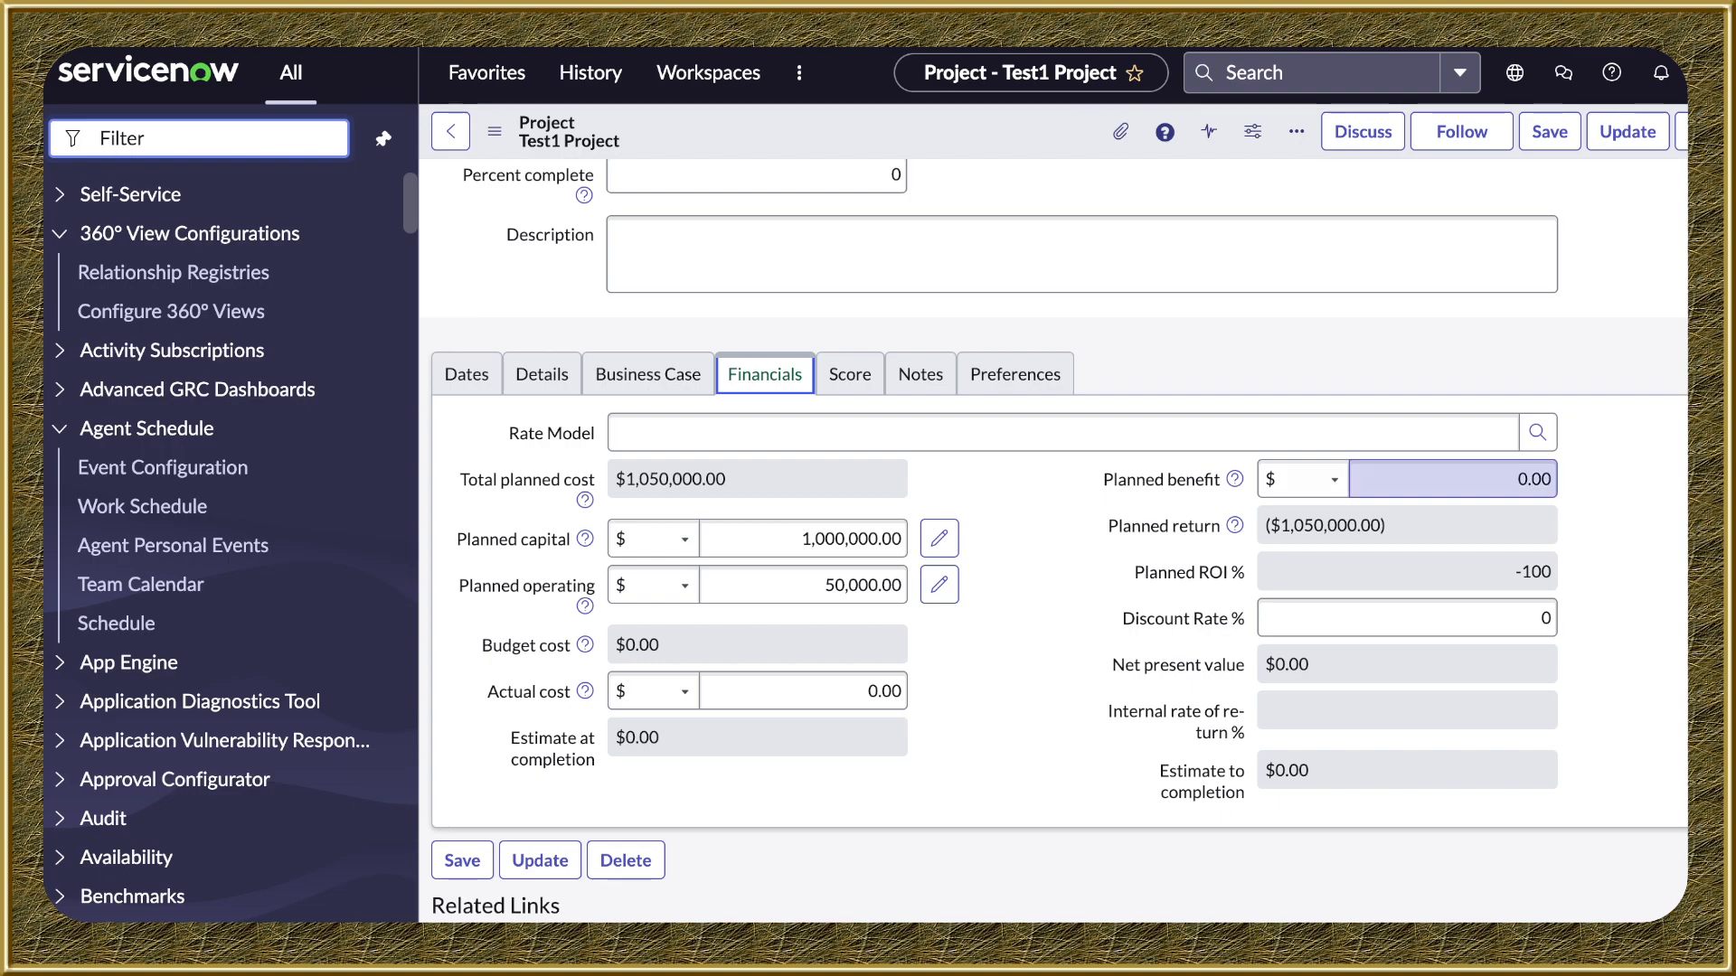
click(1514, 479)
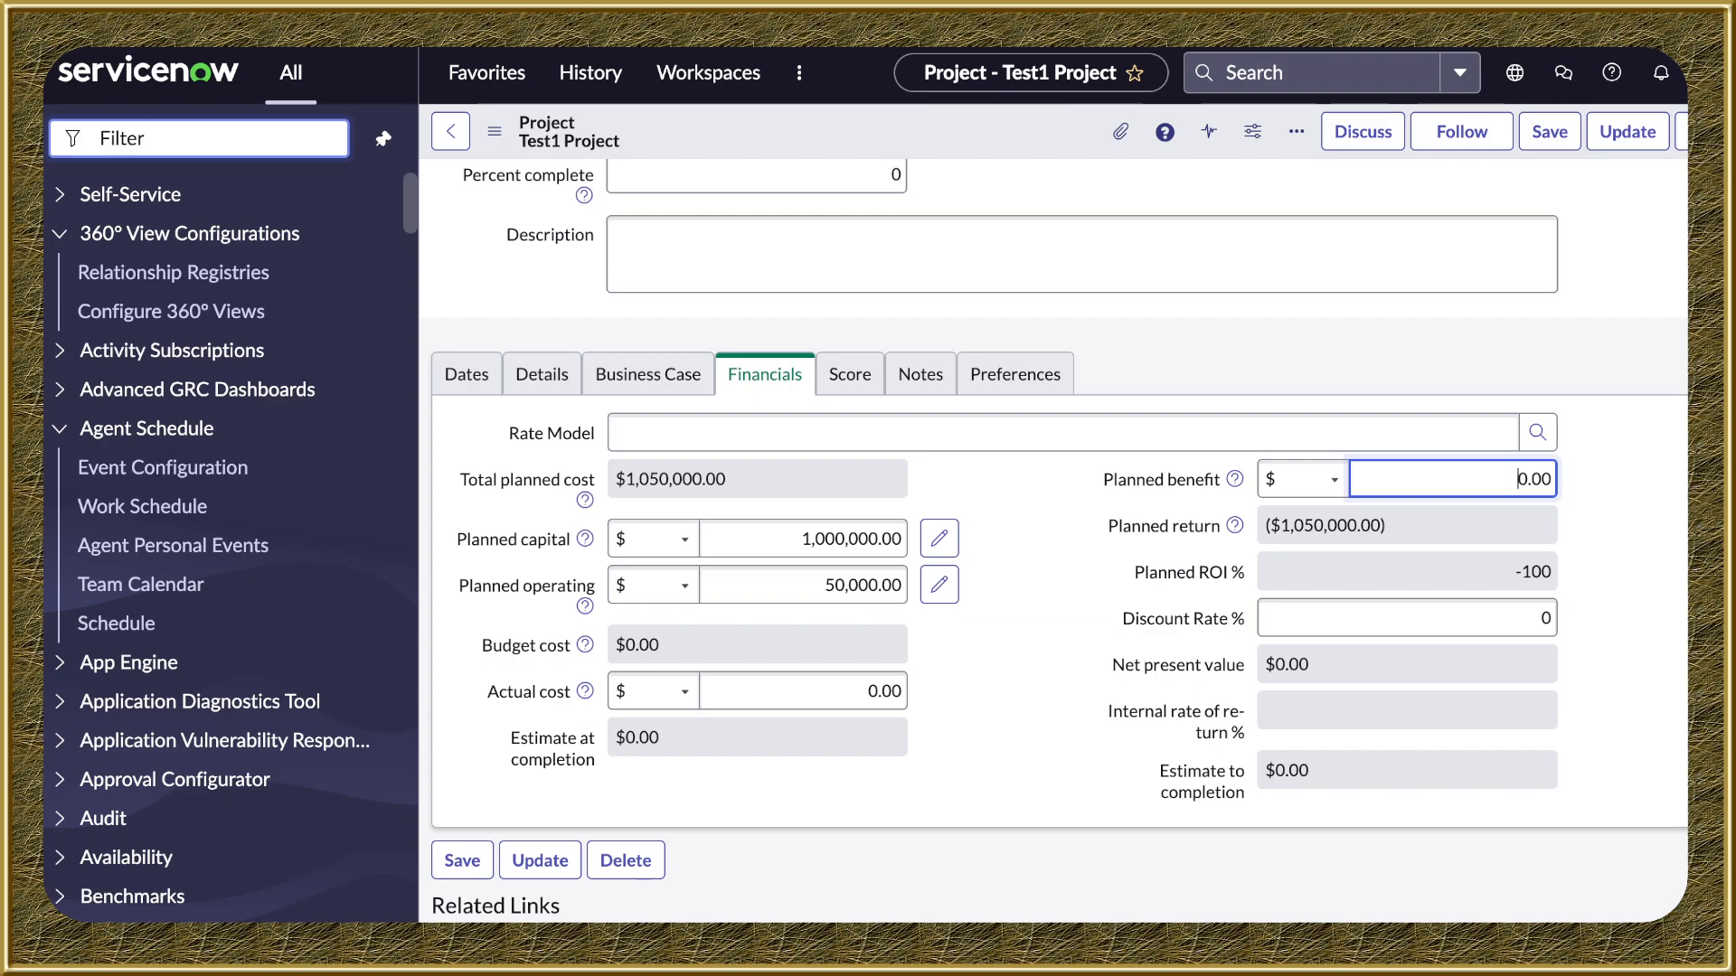
text(200000)
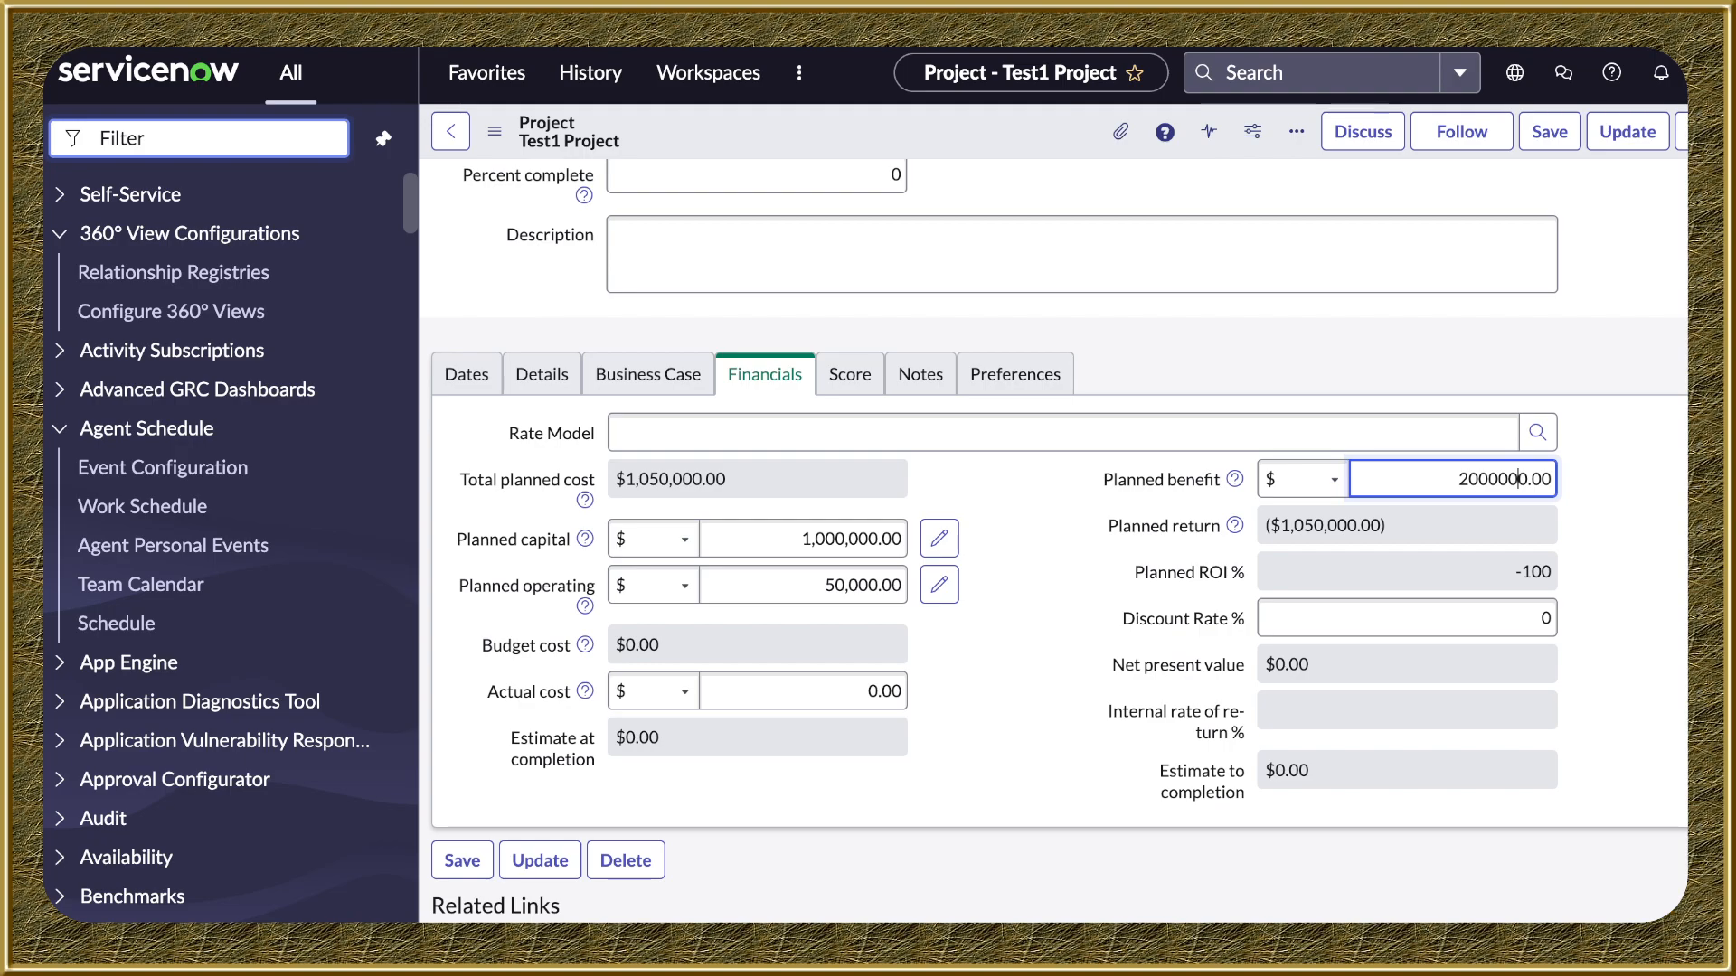
click(1030, 533)
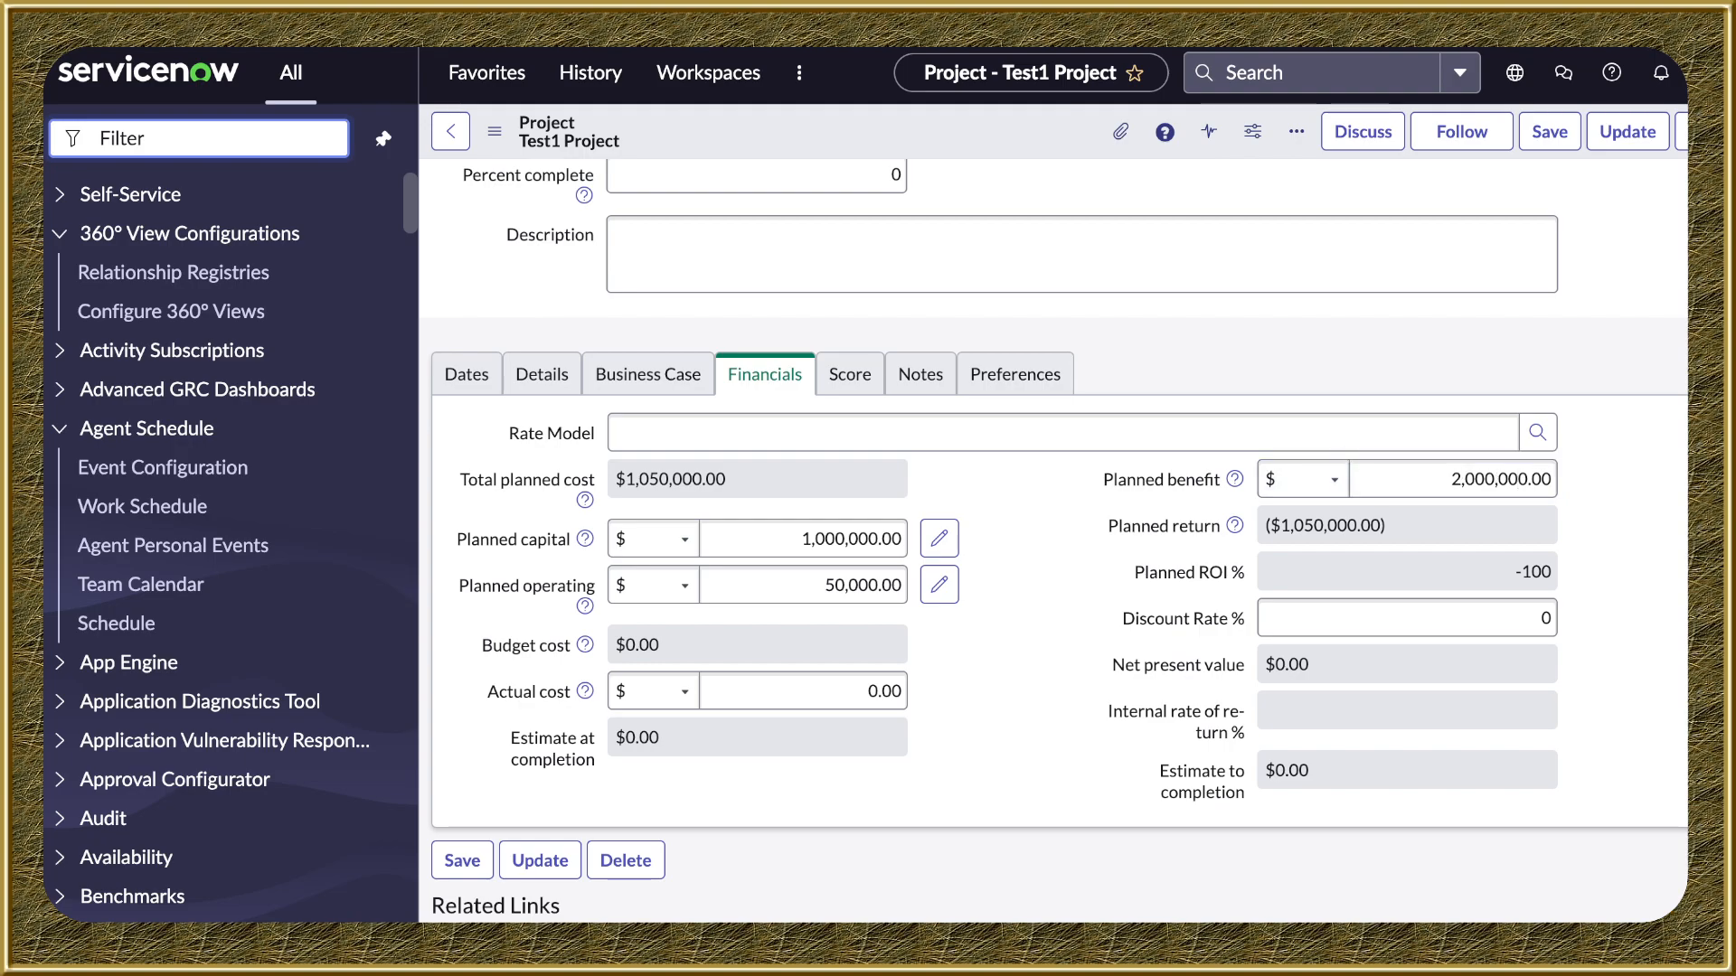
click(1550, 131)
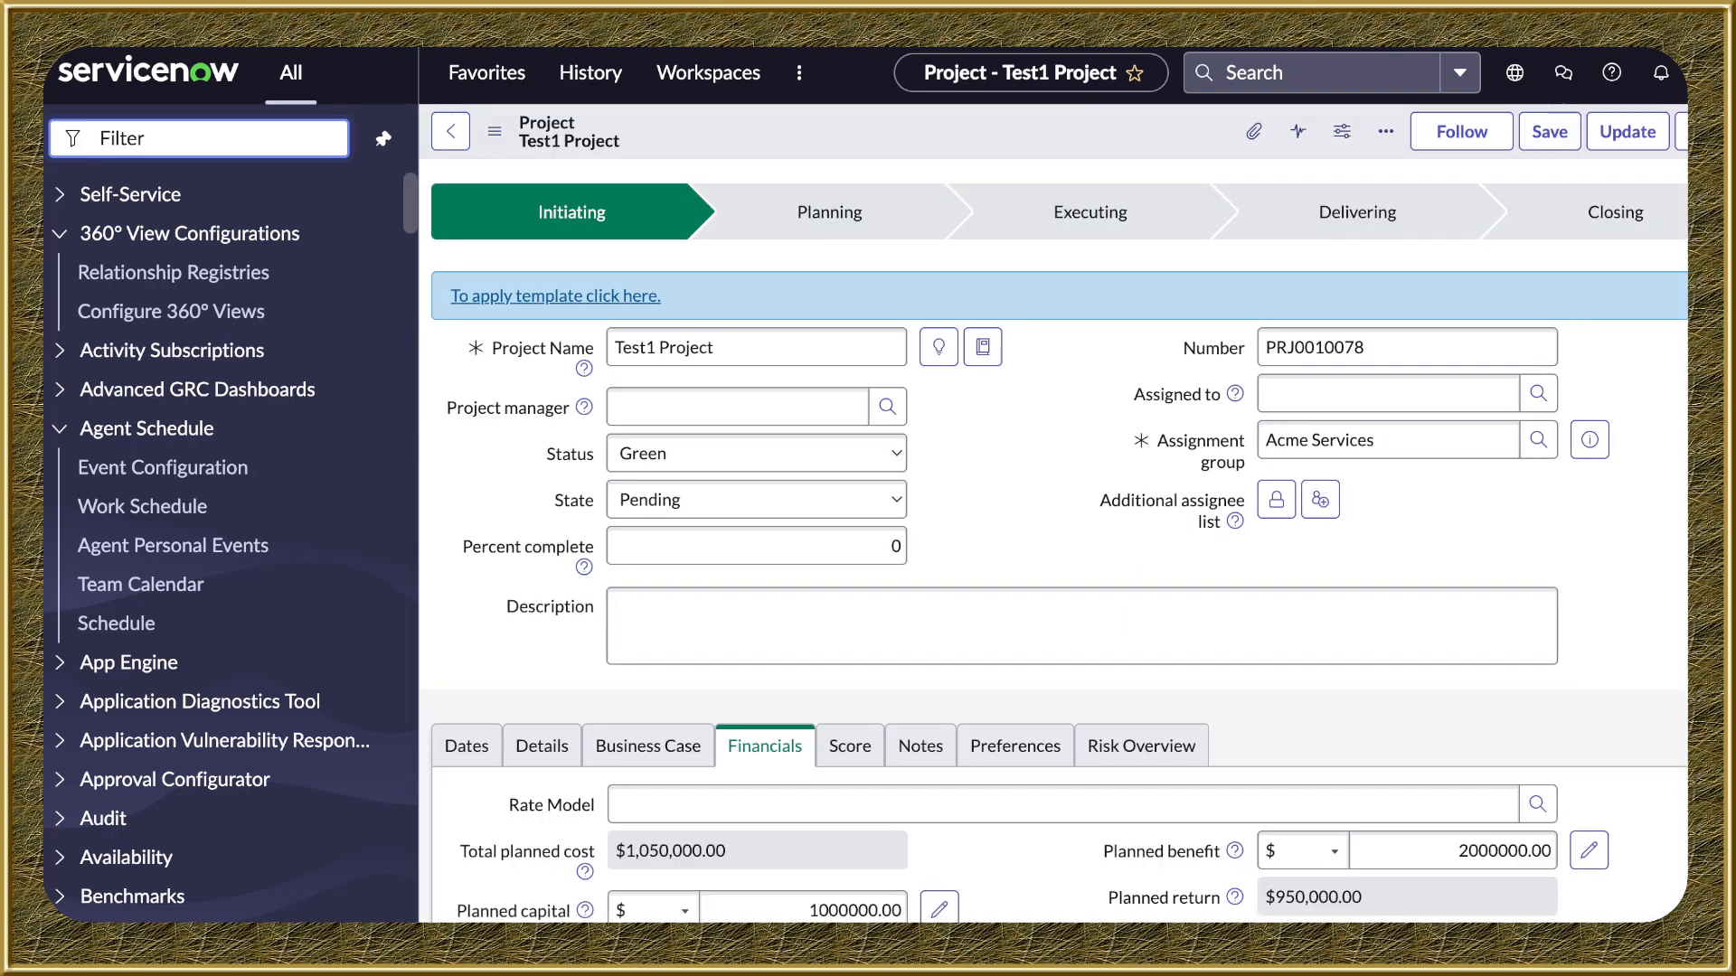
Examine the planned return and planned ROI % in the saved project's financials
scroll(1053, 543, down, 5)
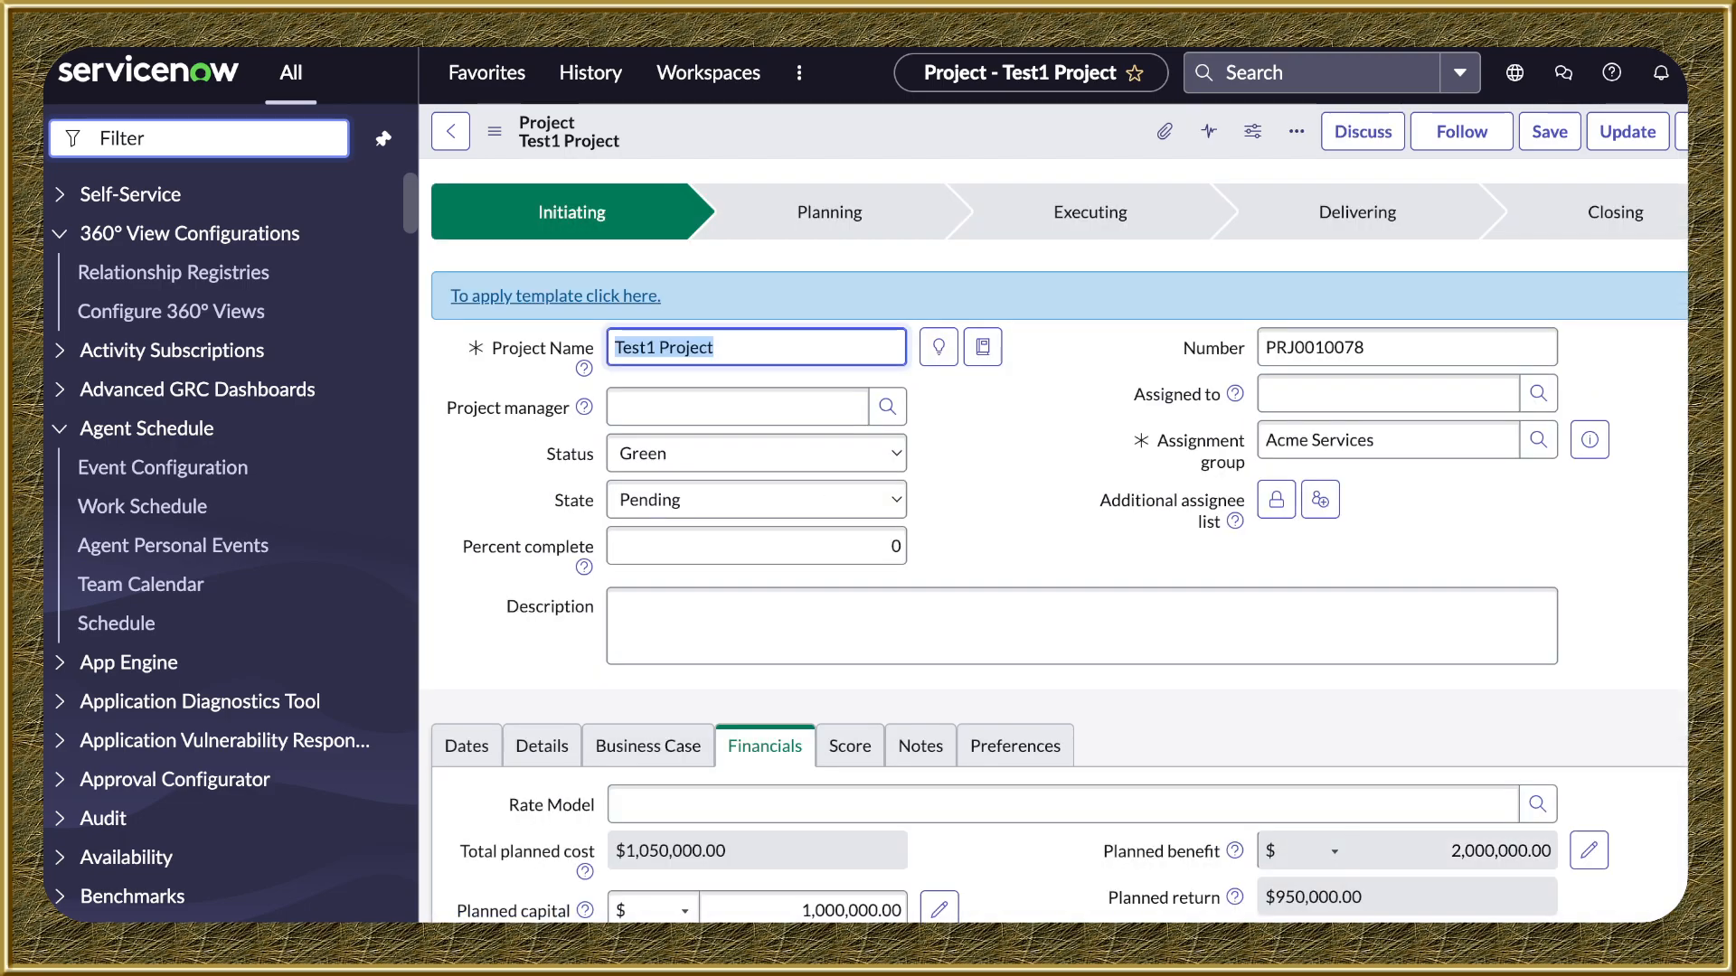
scroll(1053, 533, down, 3)
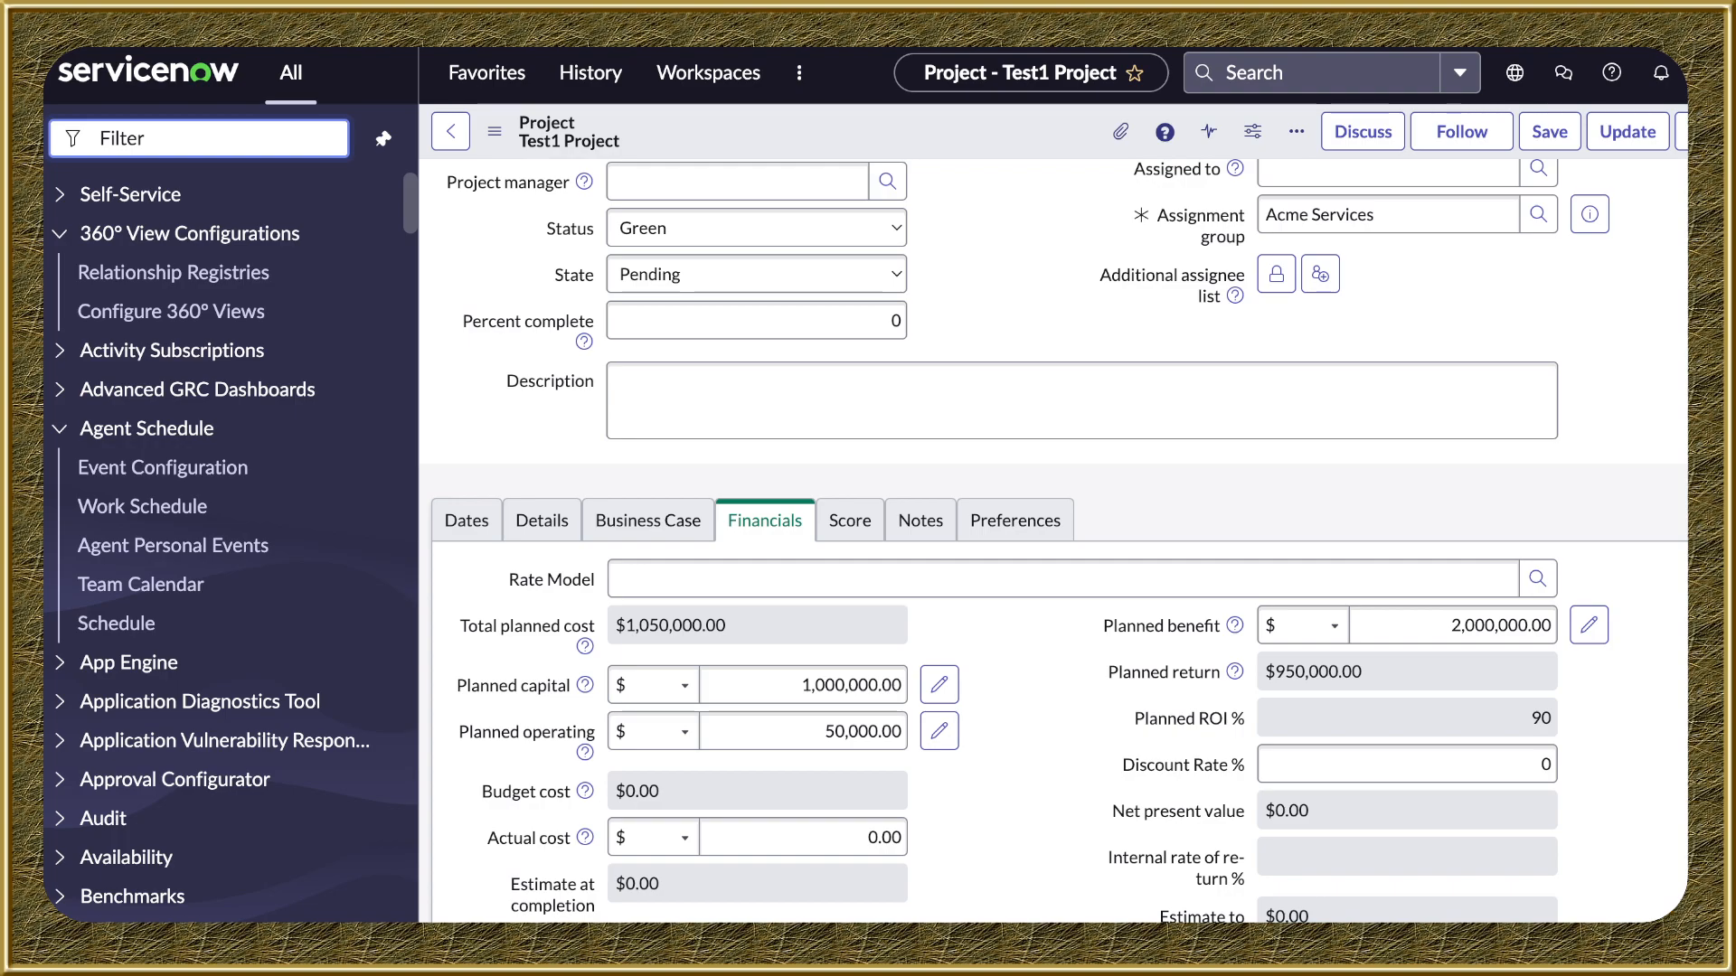
scroll(1055, 541, down, 1)
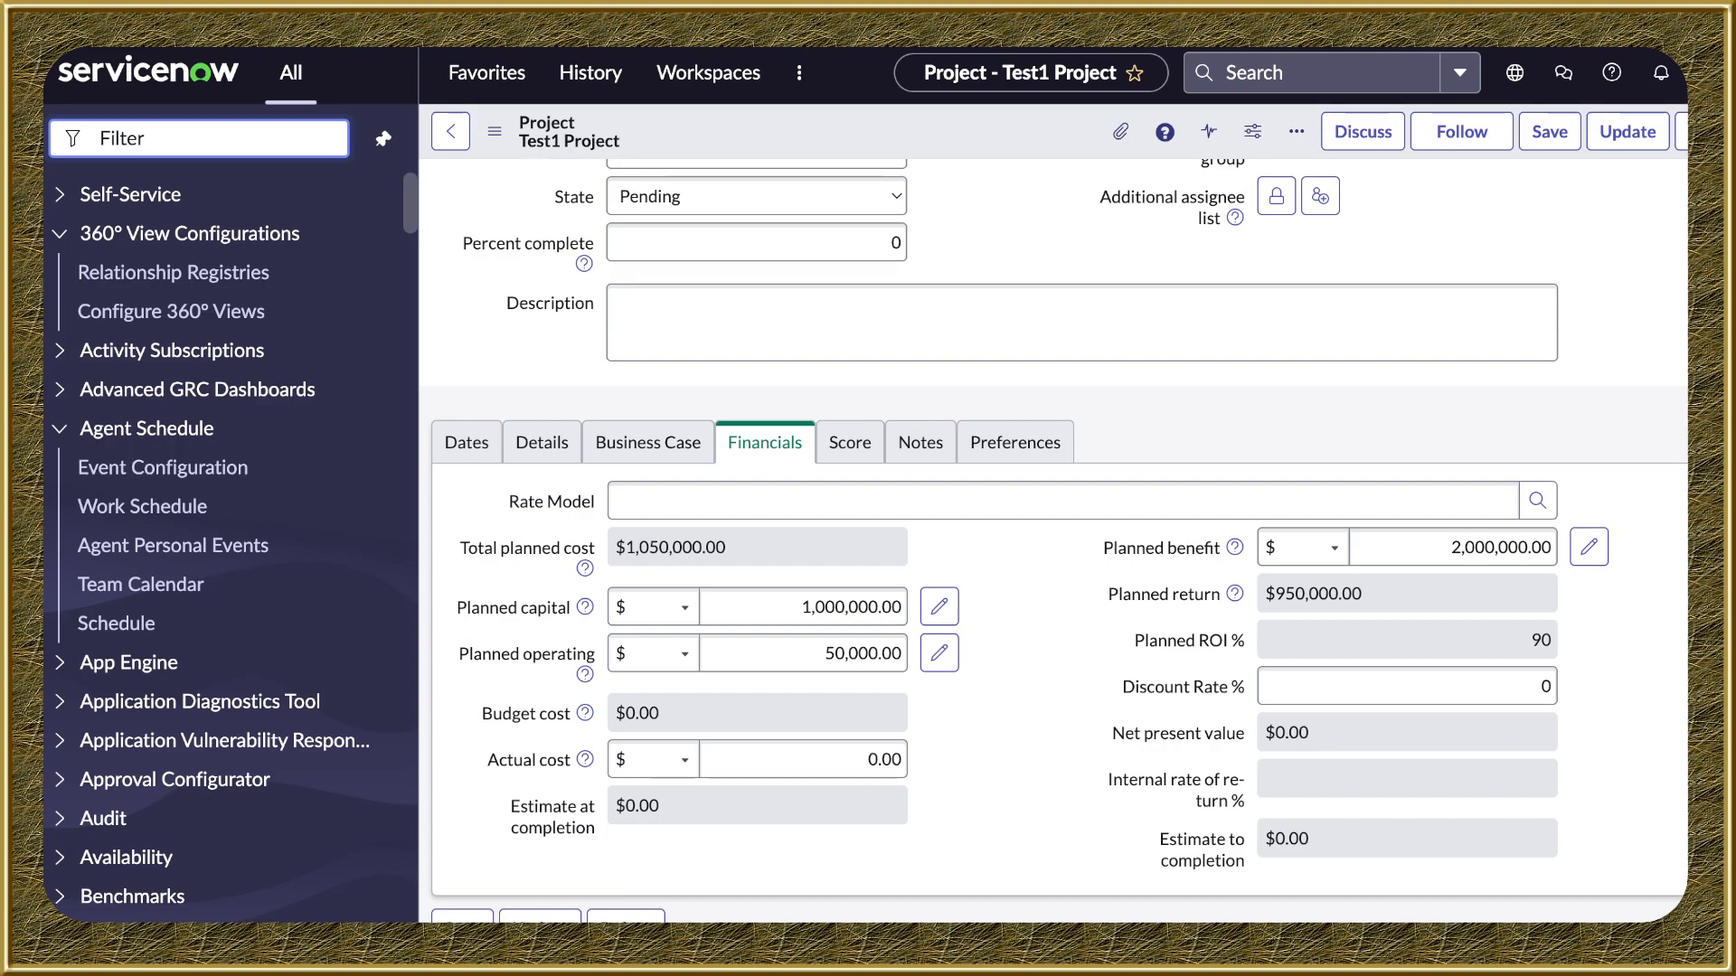
click(1407, 640)
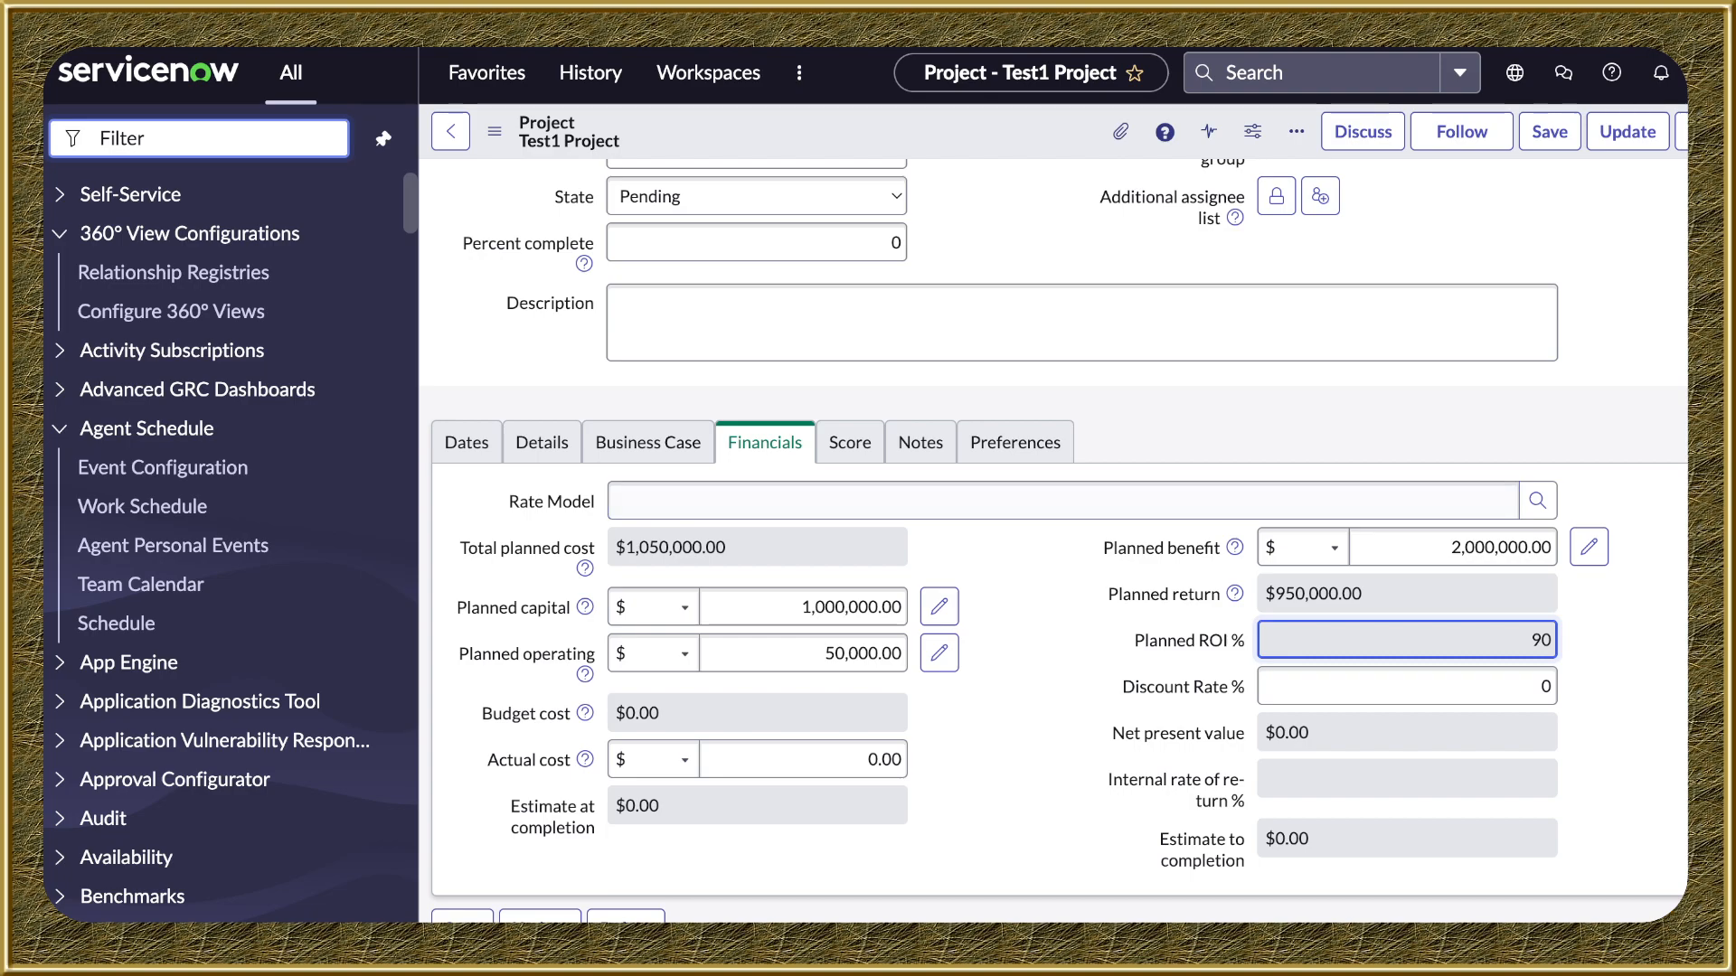
Examine the project's risk, value, size and overall scores, comparing them with its planned costs and benefit in the financials
click(850, 443)
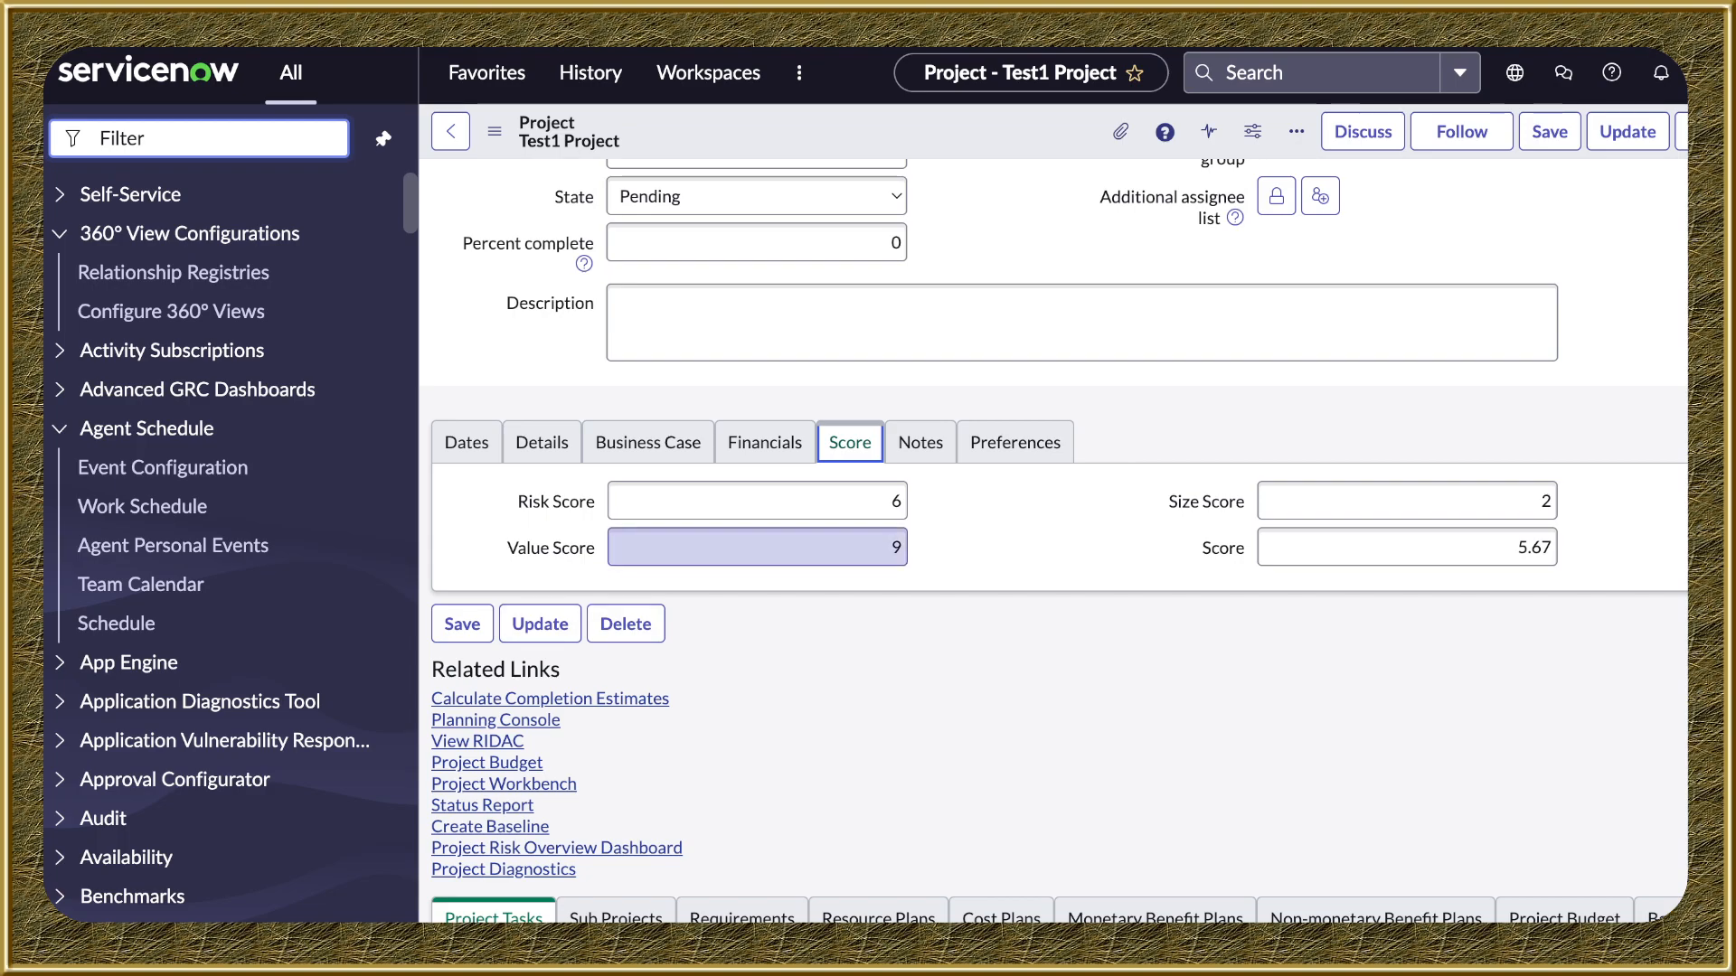
double_click(895, 547)
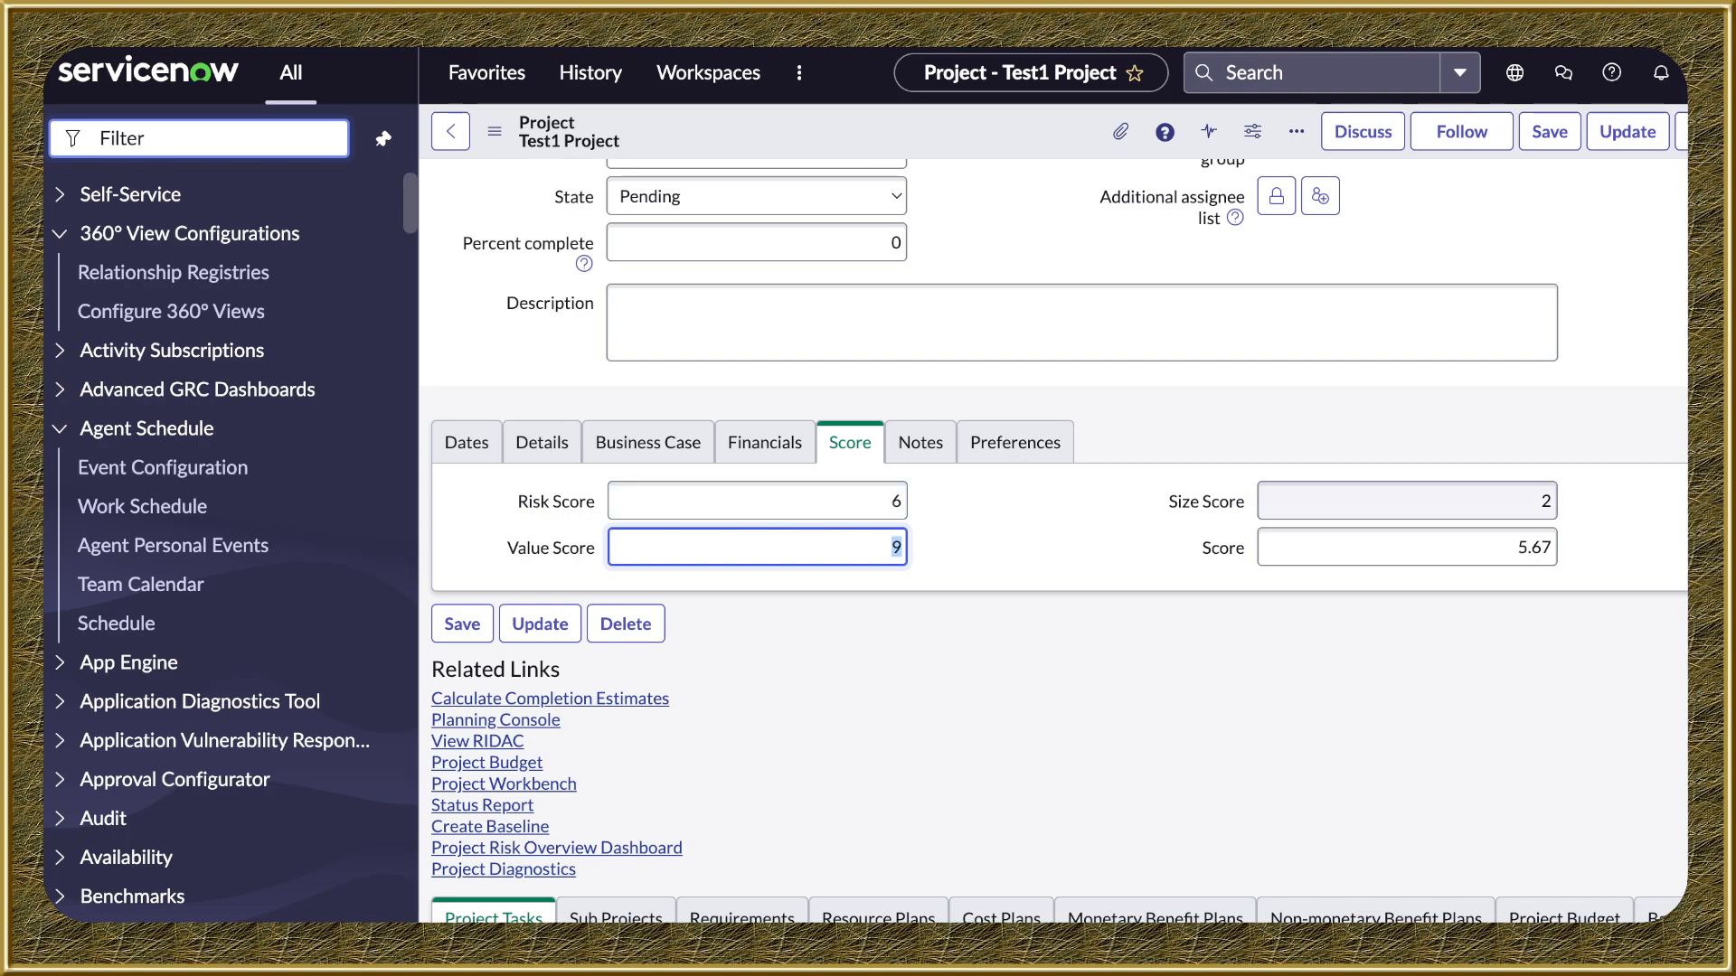
drag(1178, 501, 1236, 502)
click(1540, 501)
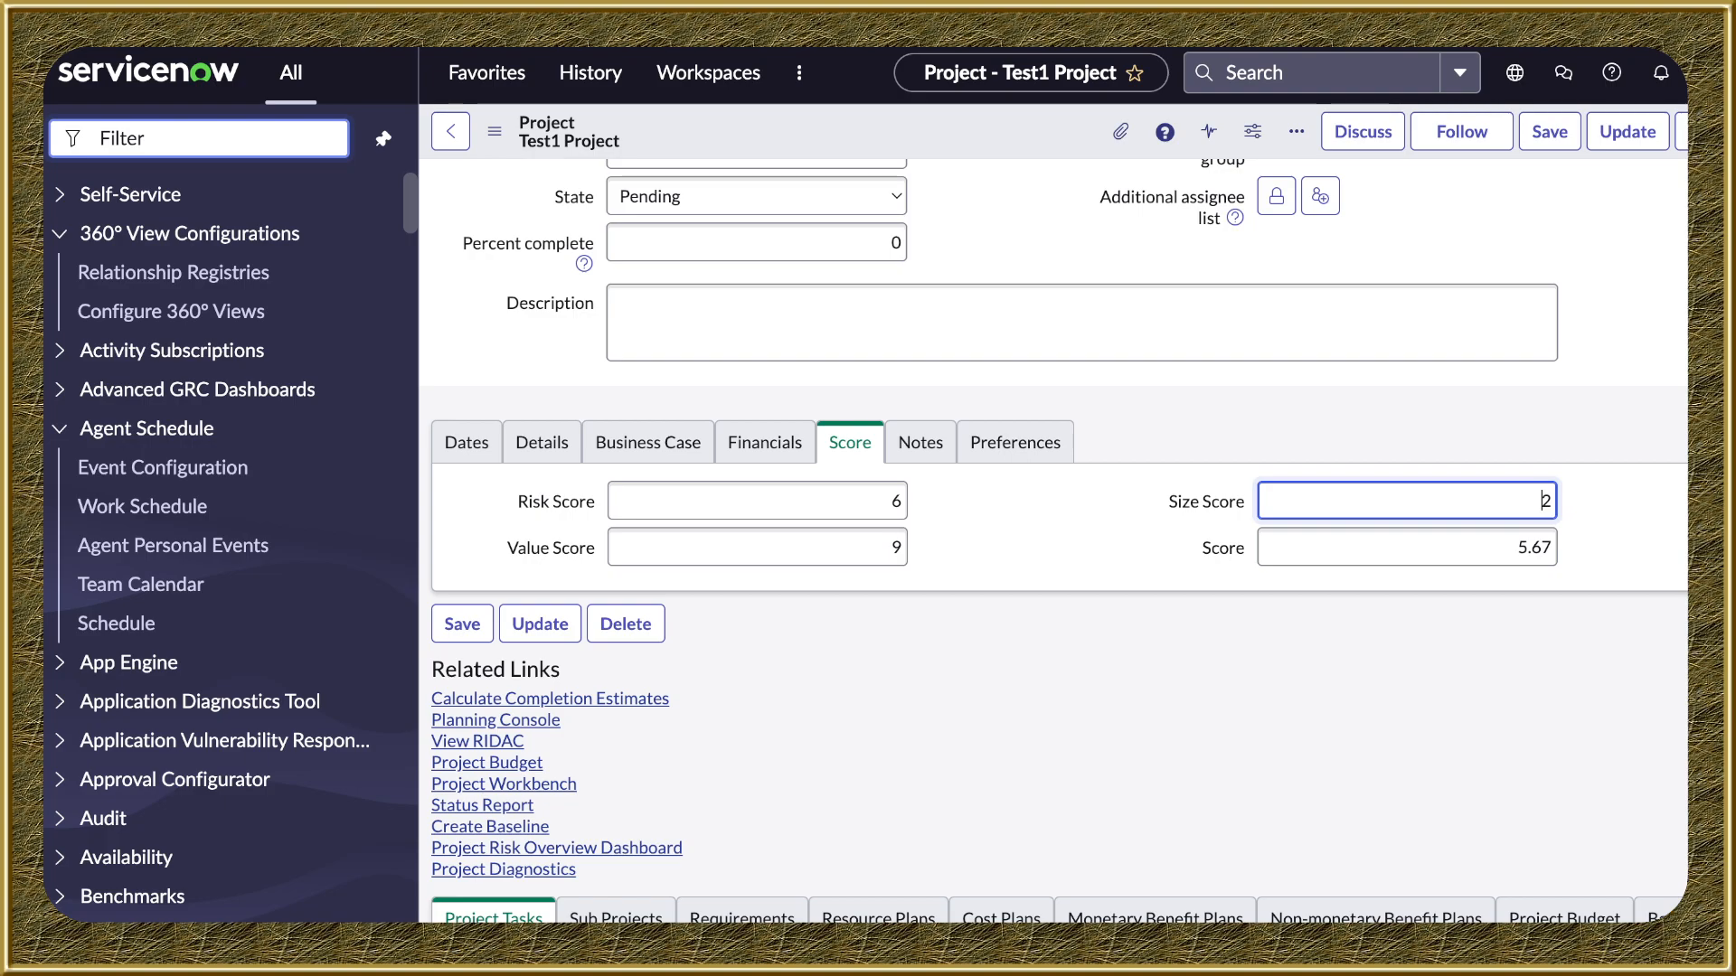
click(765, 442)
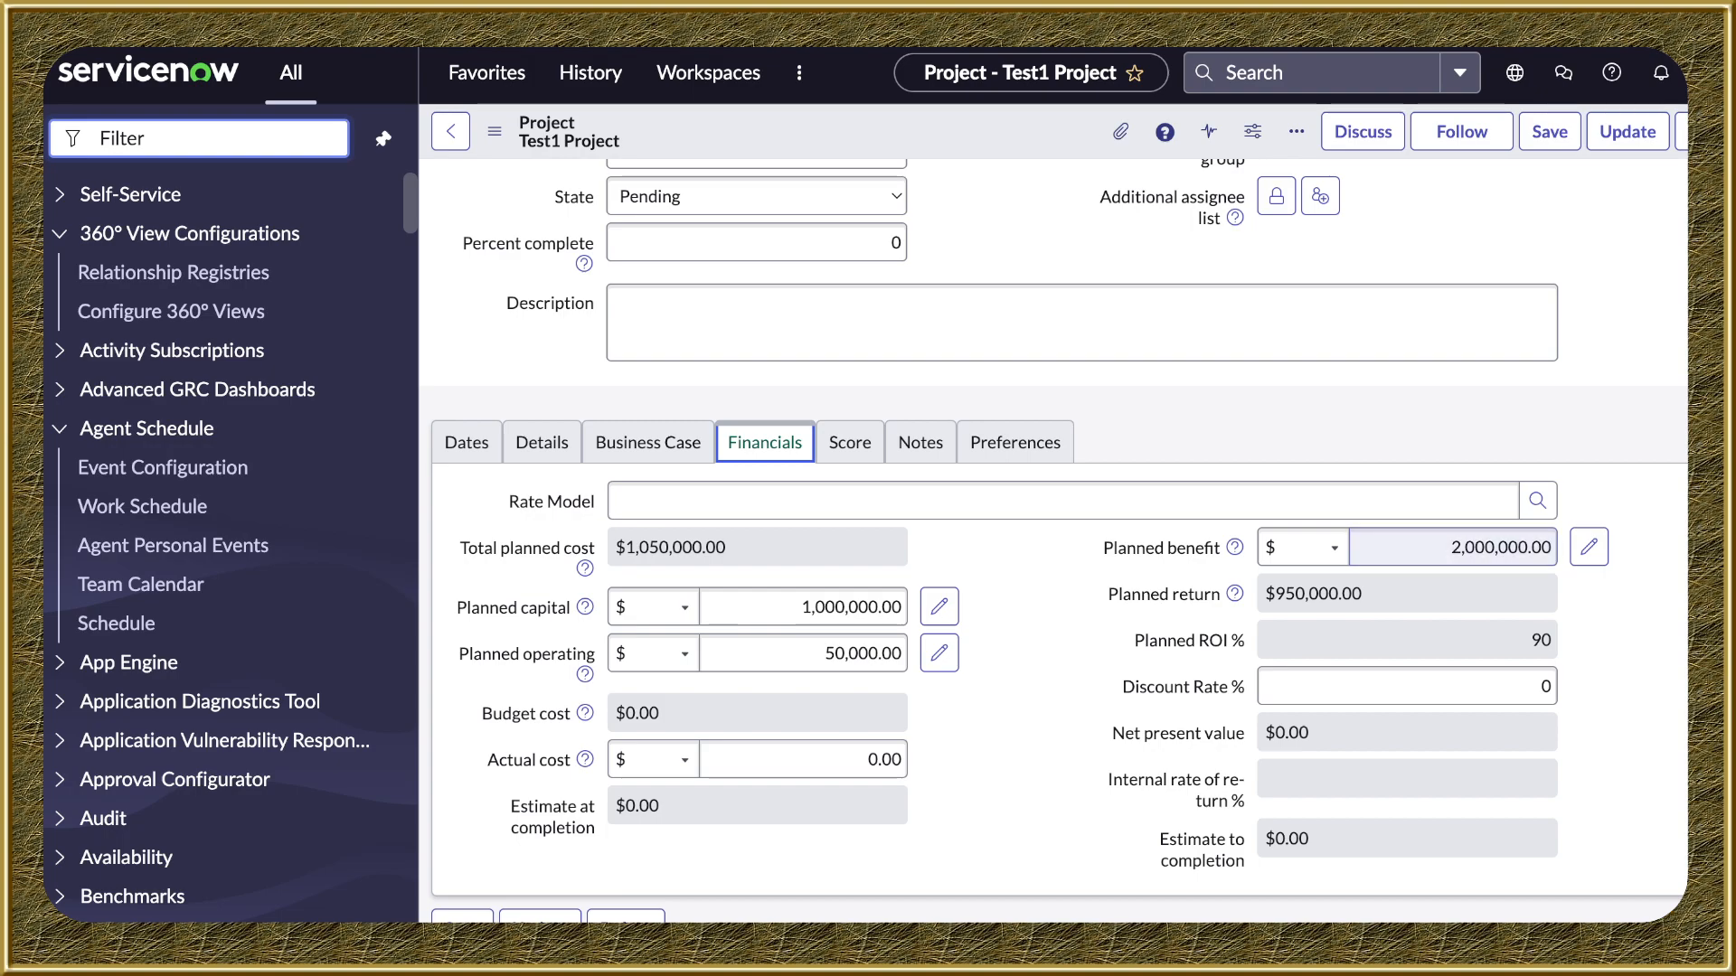
scroll(1054, 541, down, 2)
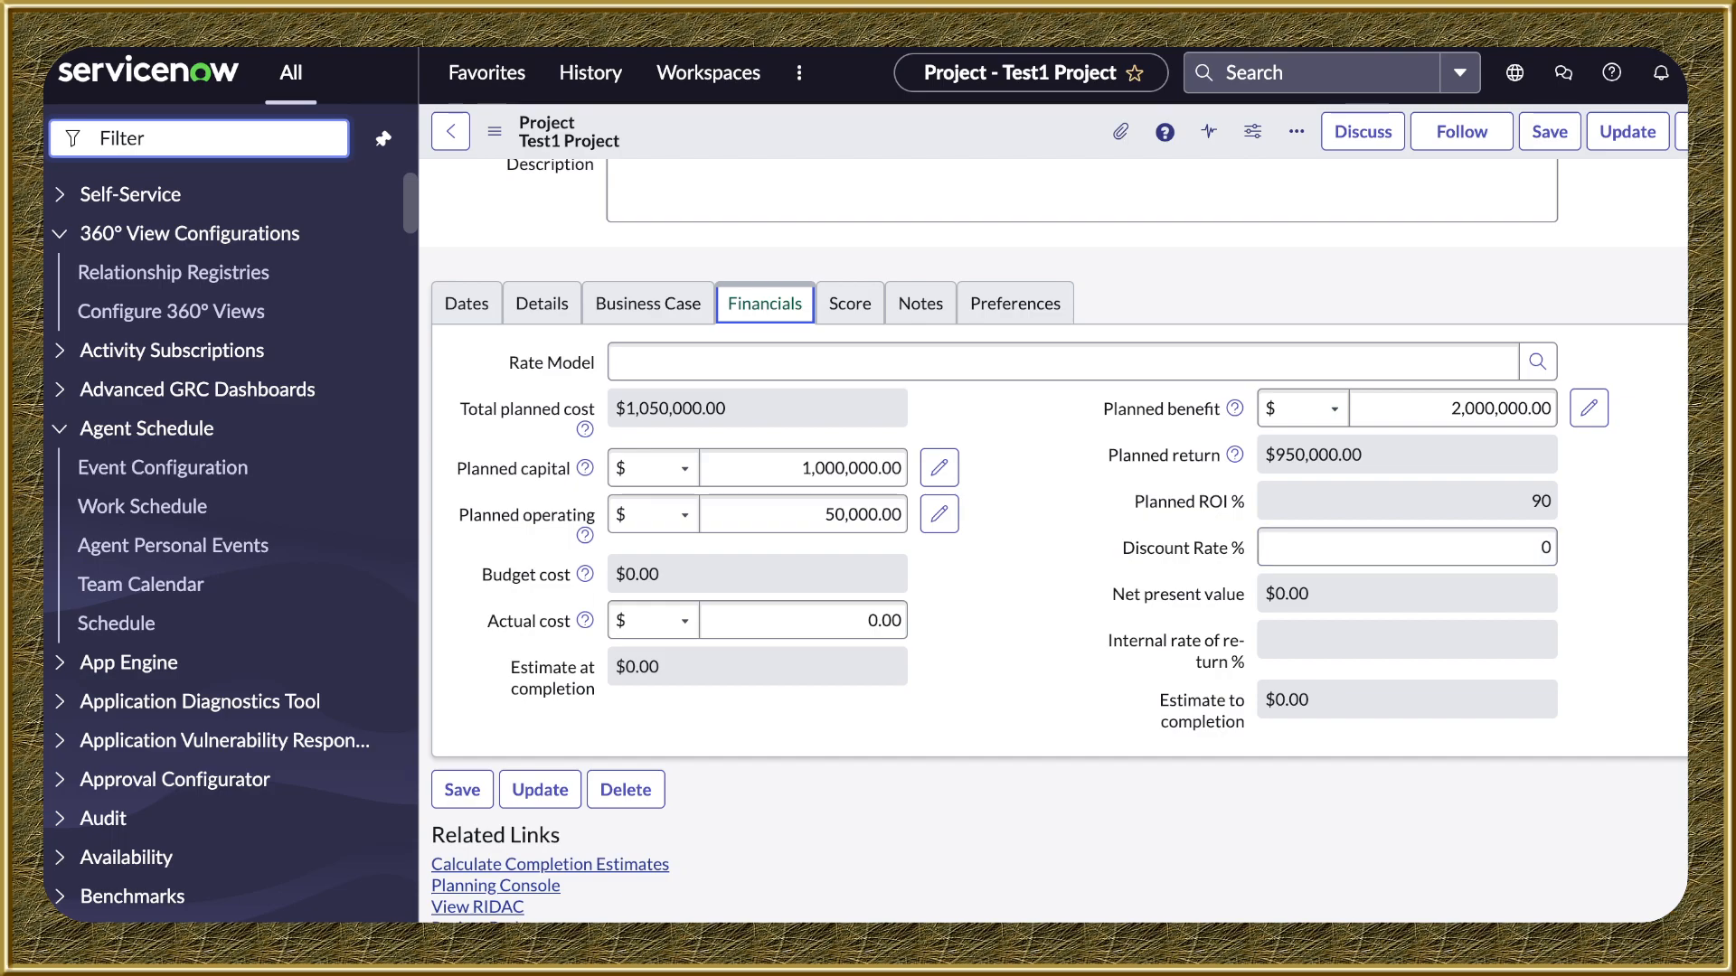
click(850, 304)
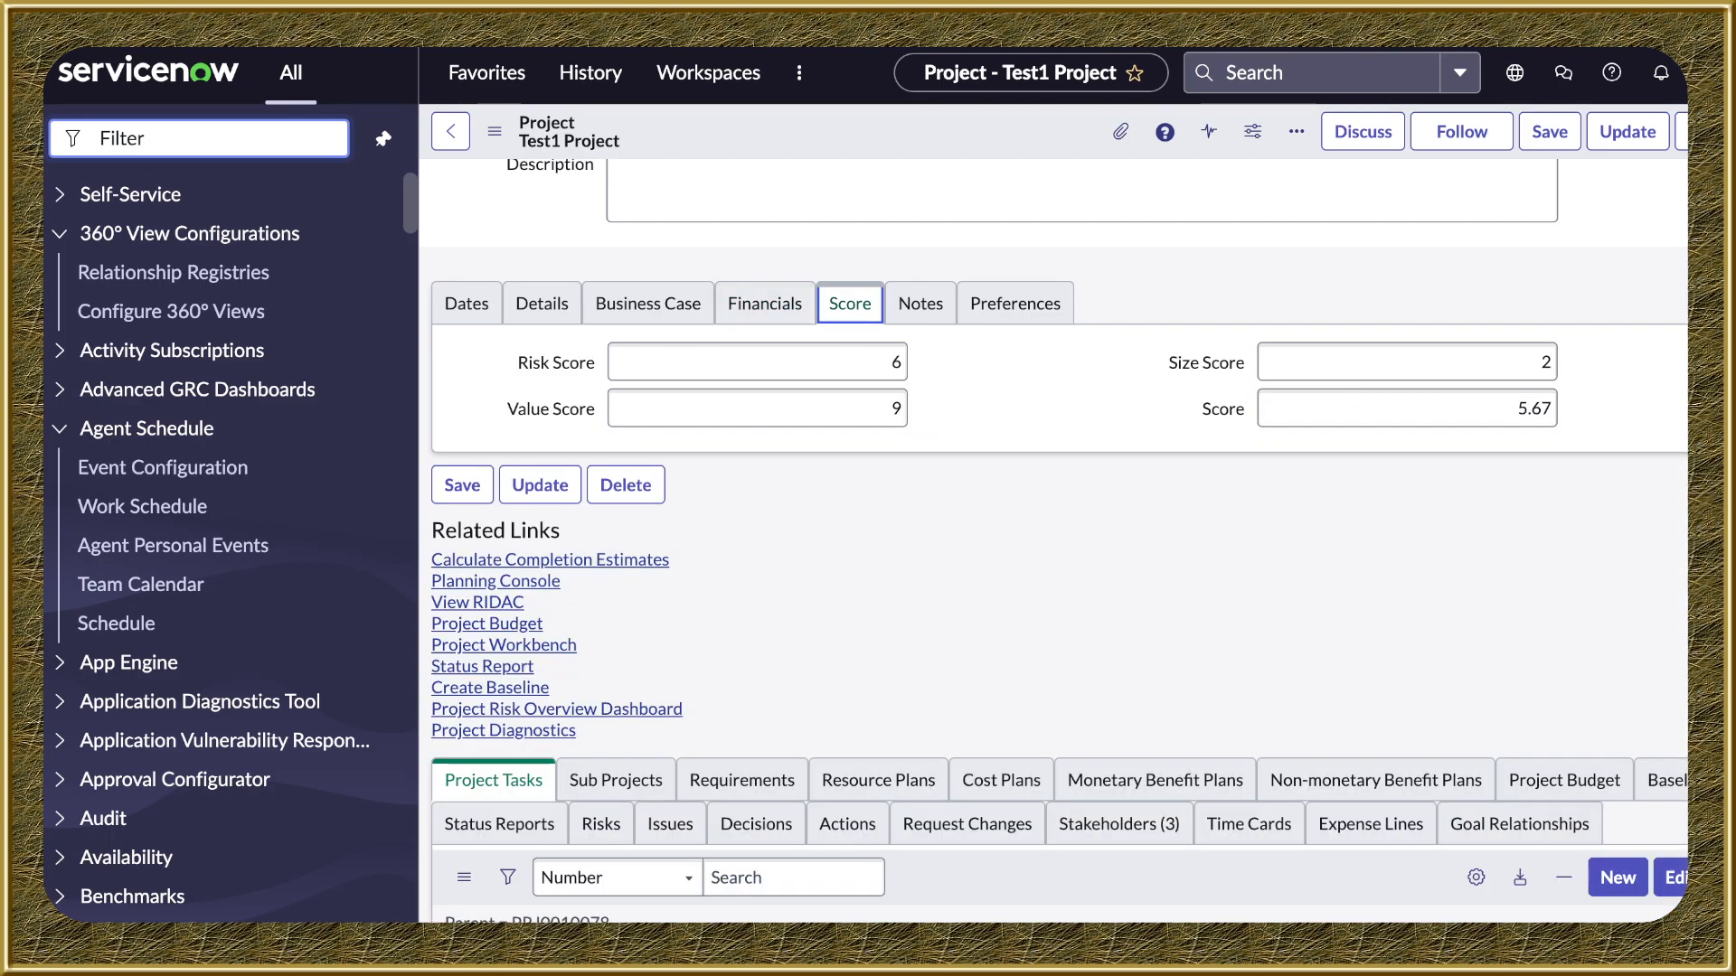
scroll(1054, 541, up, 2)
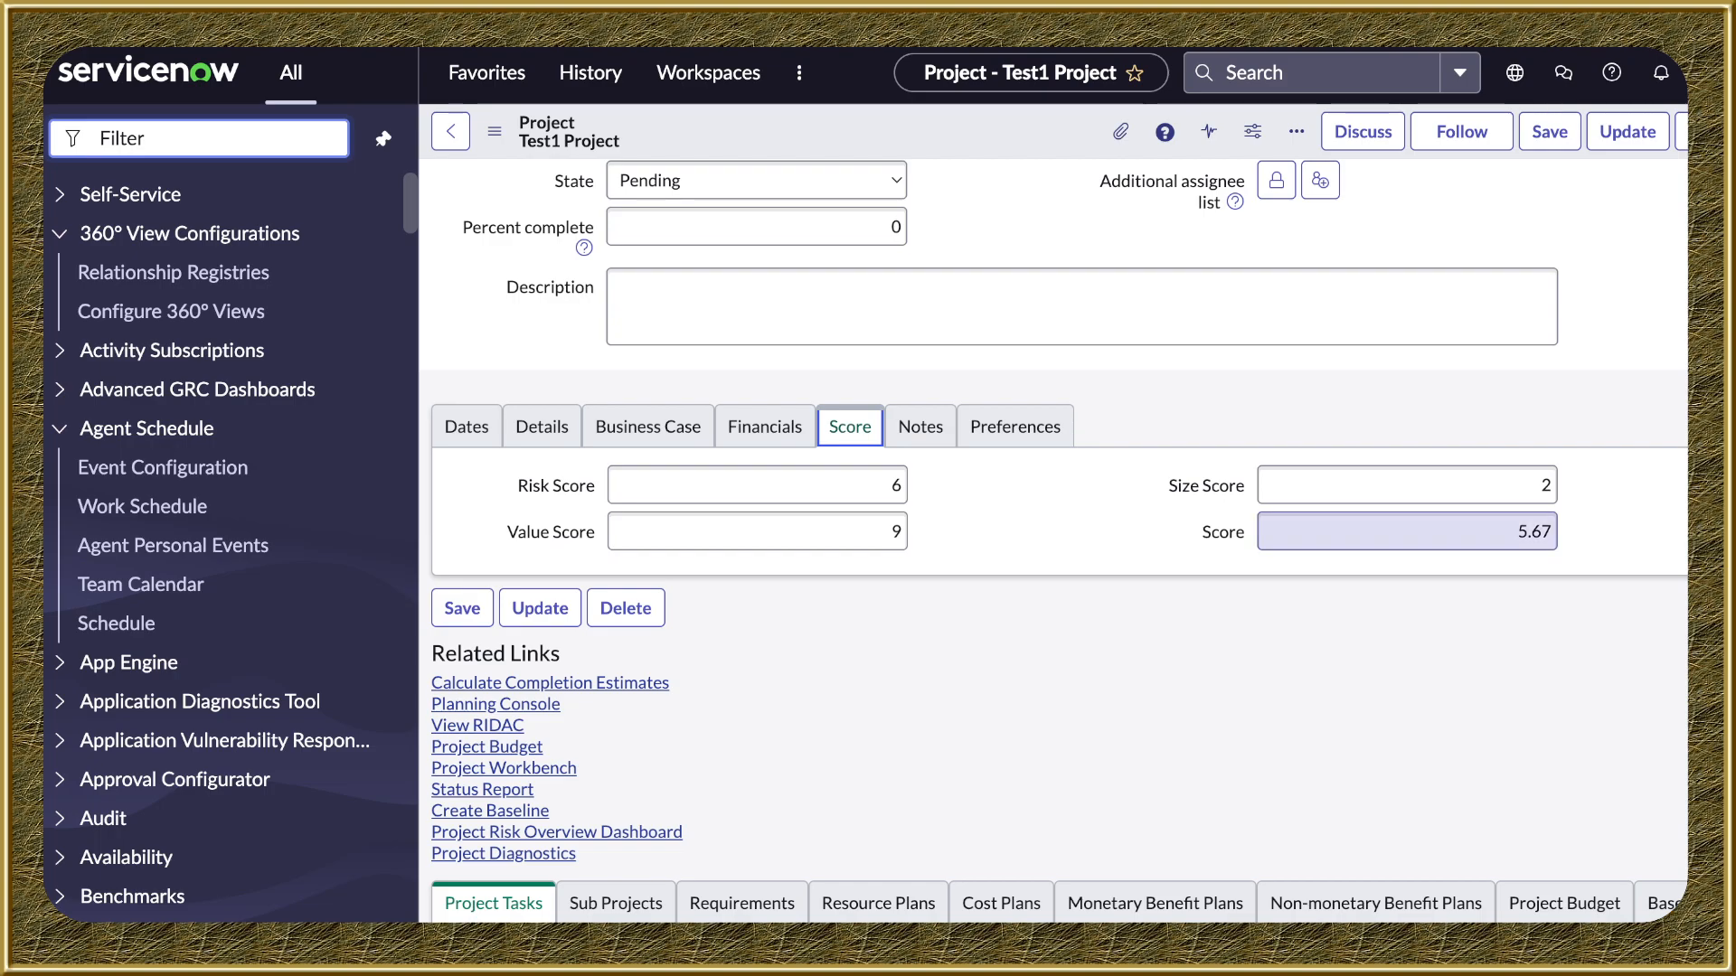
drag(1202, 531, 1228, 532)
click(1229, 532)
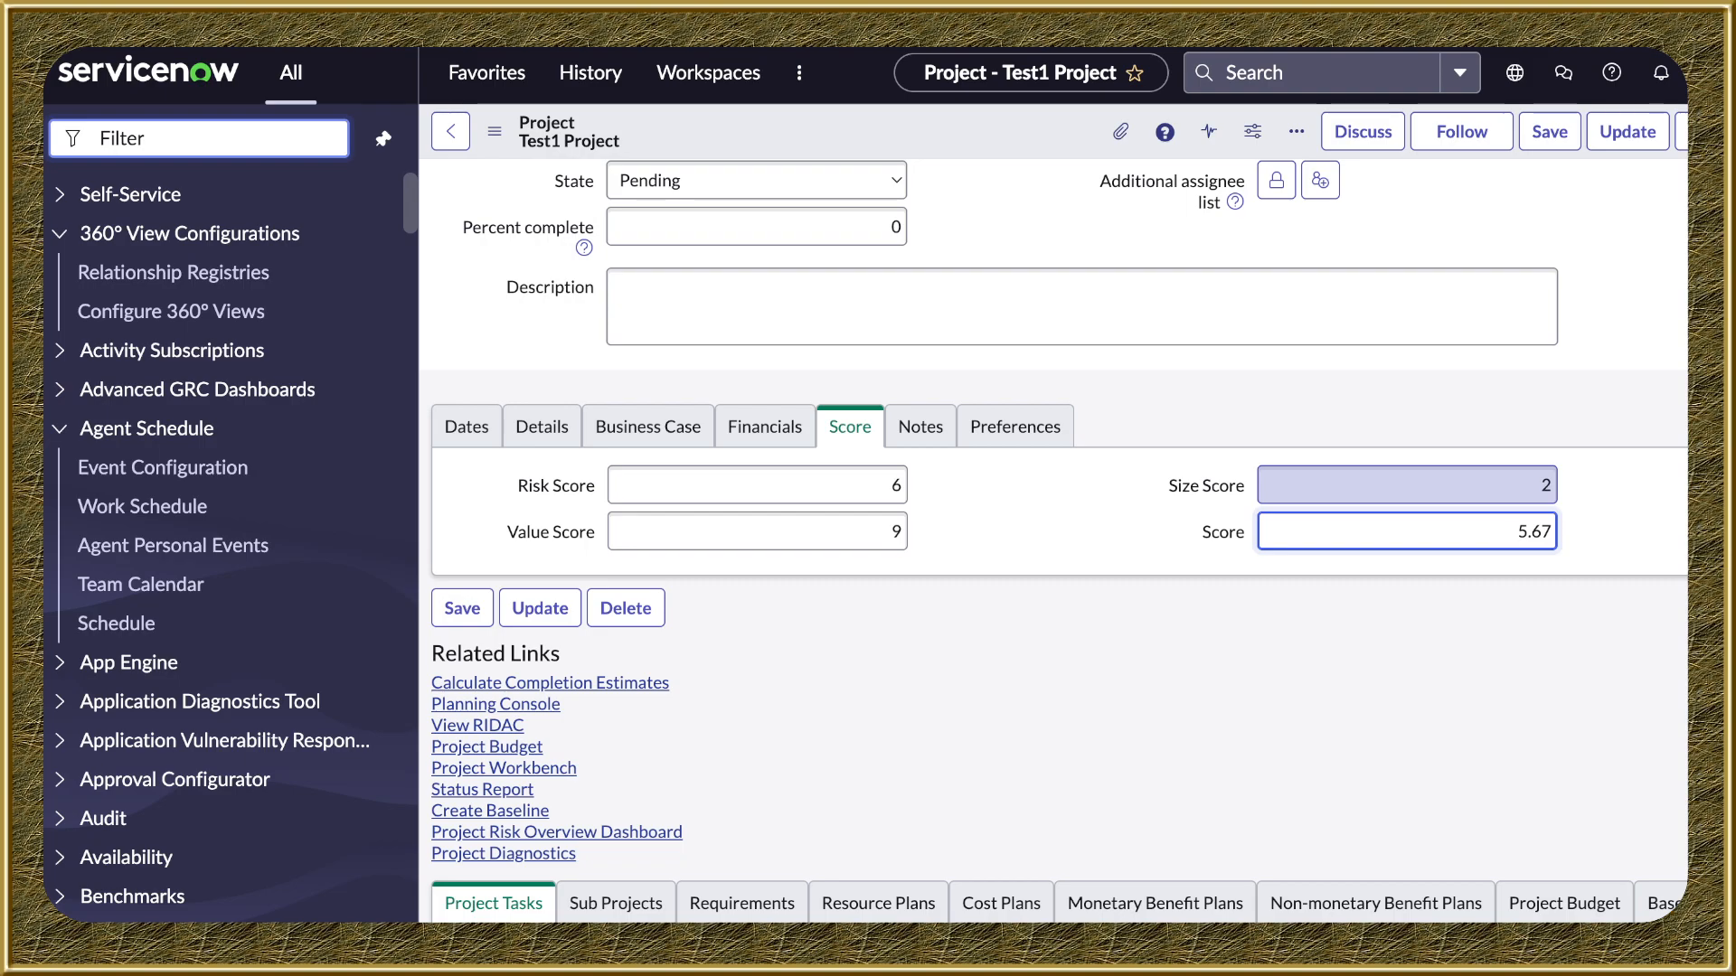
click(758, 486)
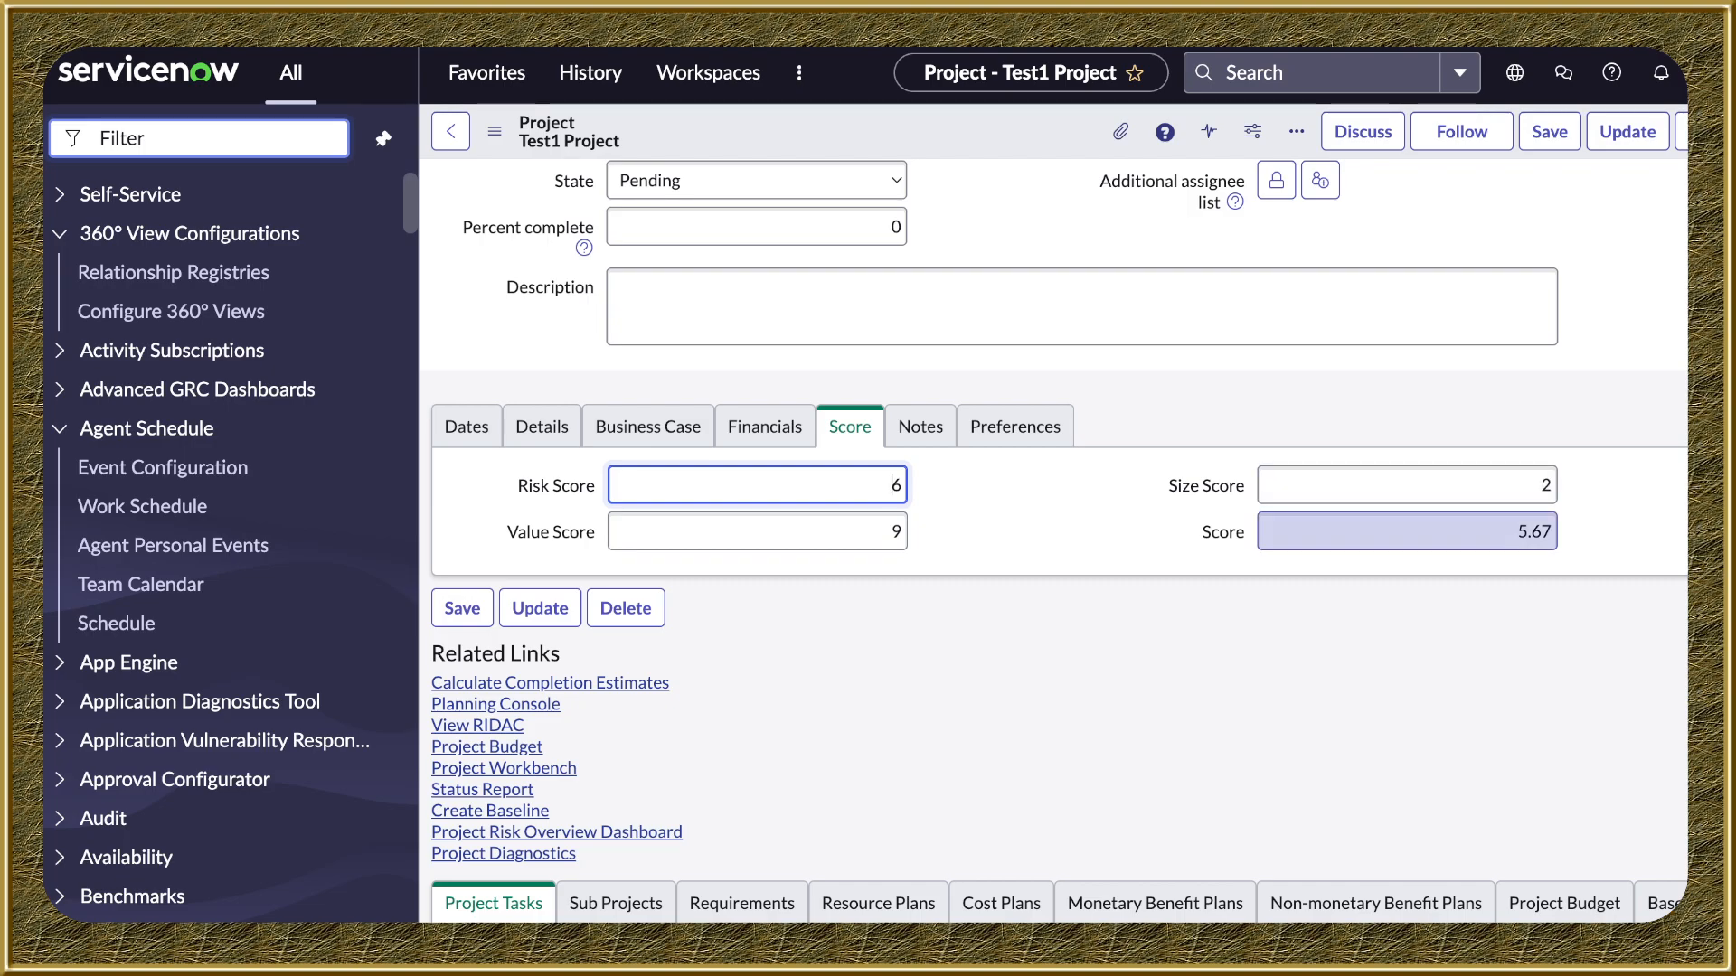
double_click(1532, 532)
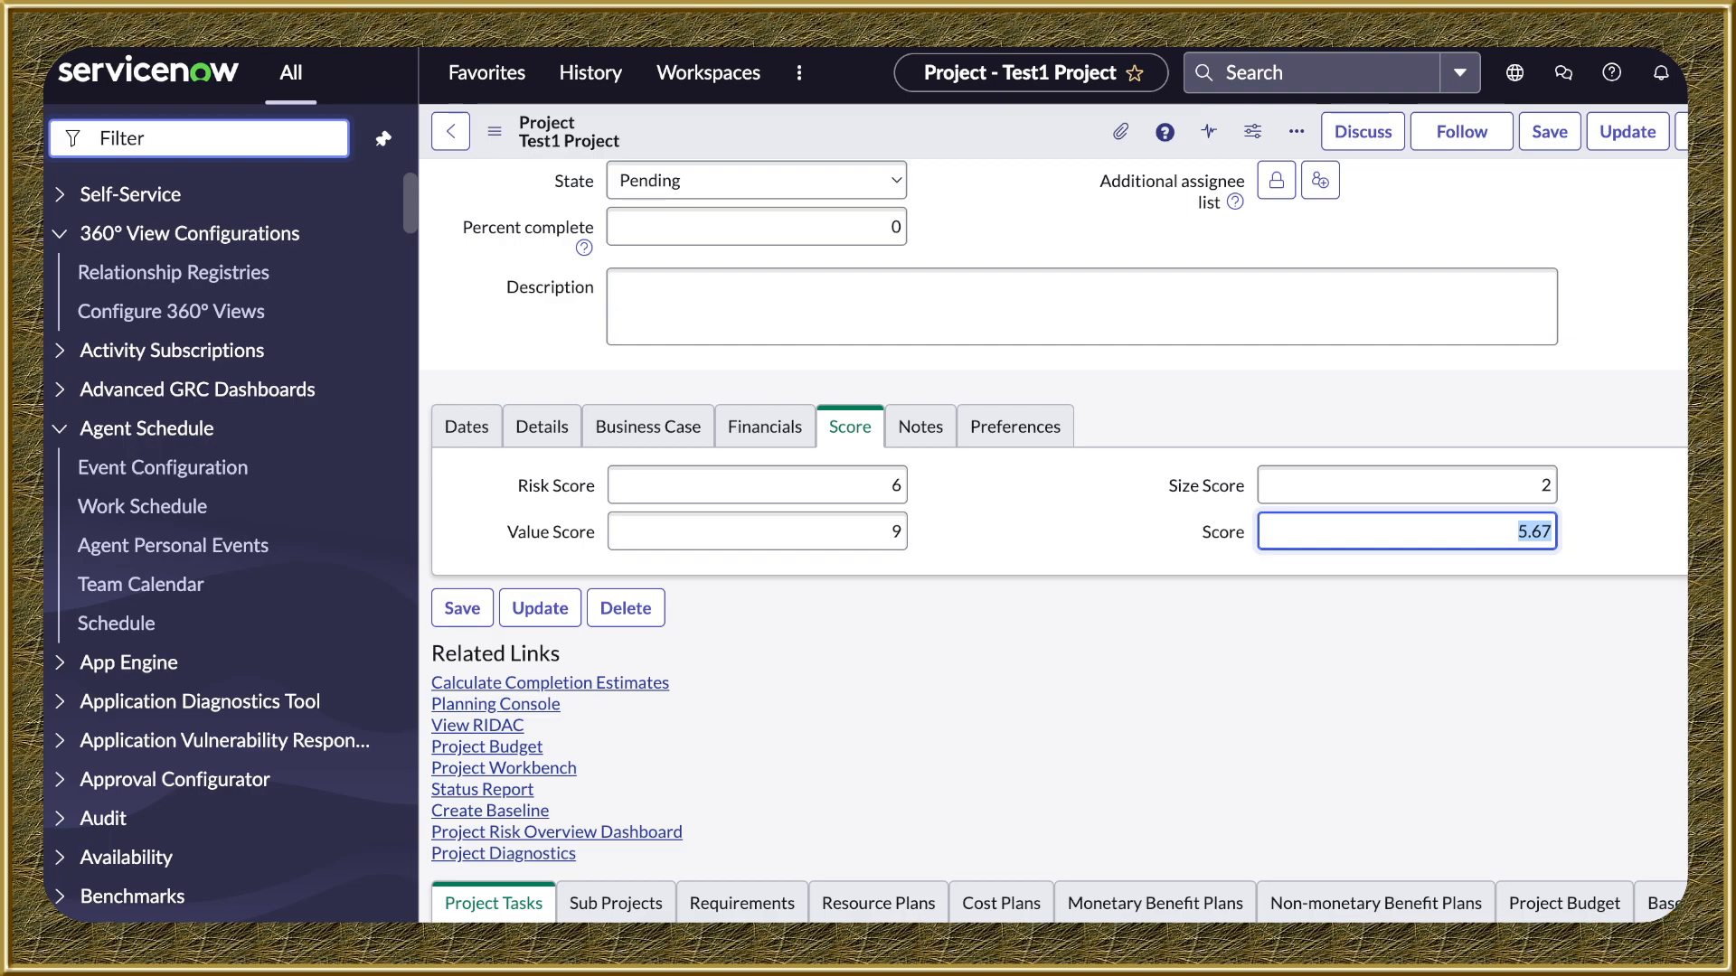
Review the project's notes, including the watch list, work notes and history of field changes
click(921, 427)
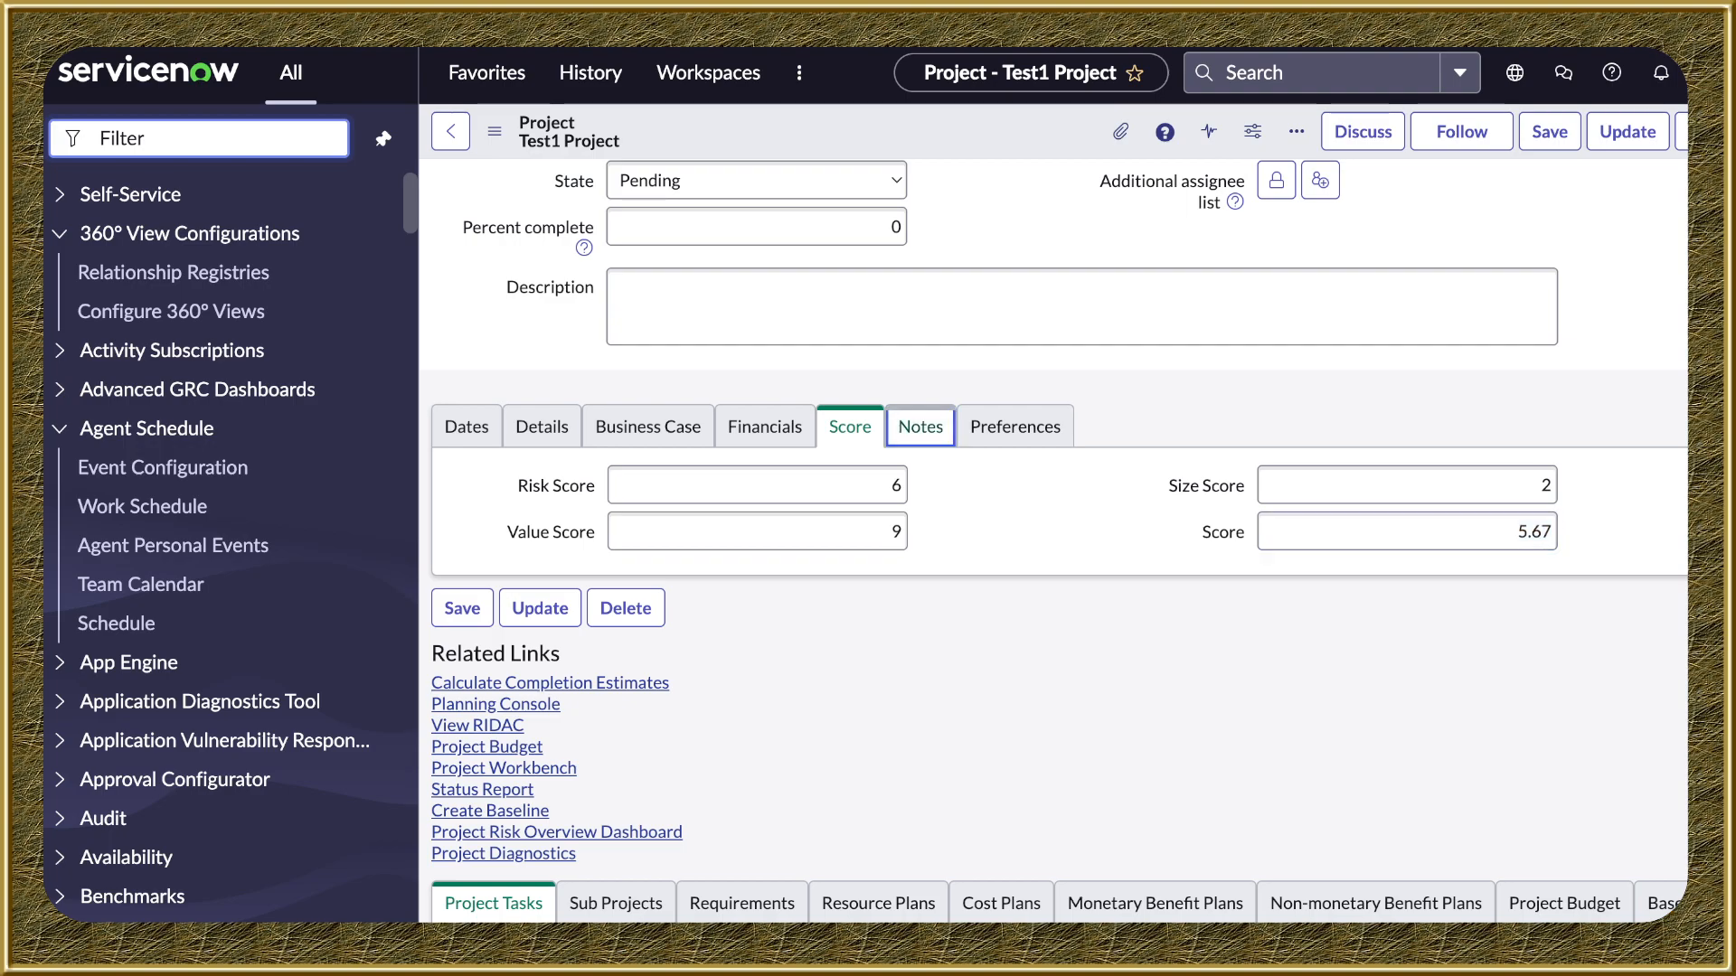
scroll(1053, 541, down, 2)
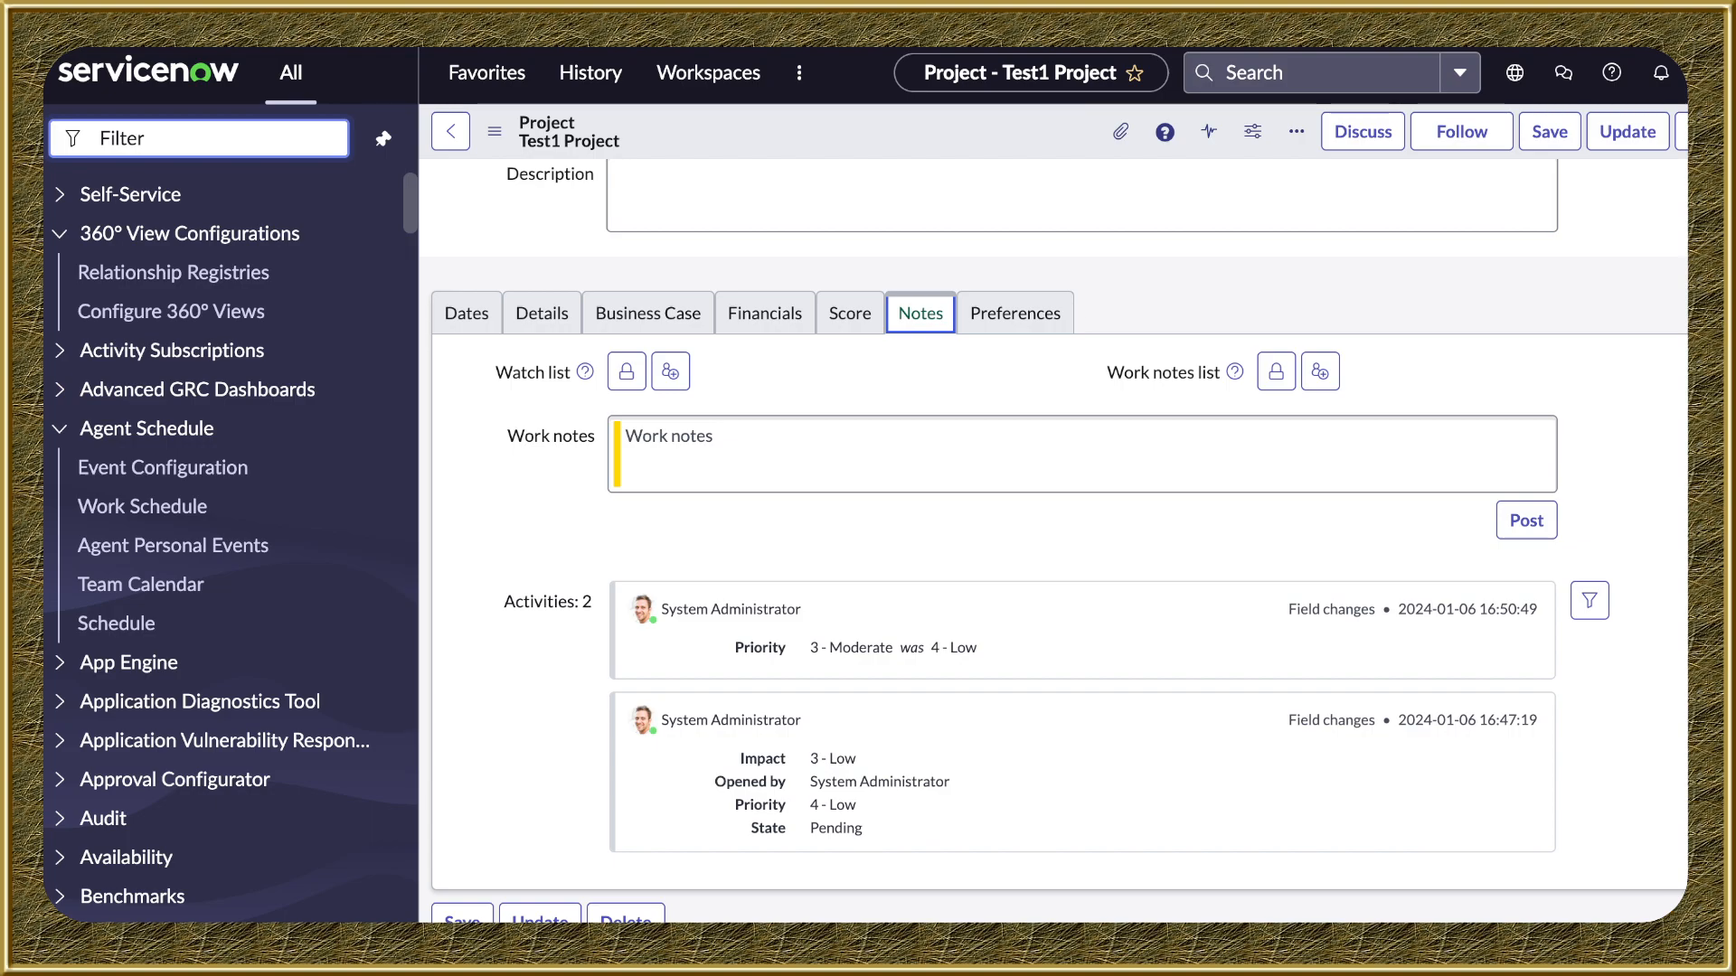
scroll(1053, 541, down, 1)
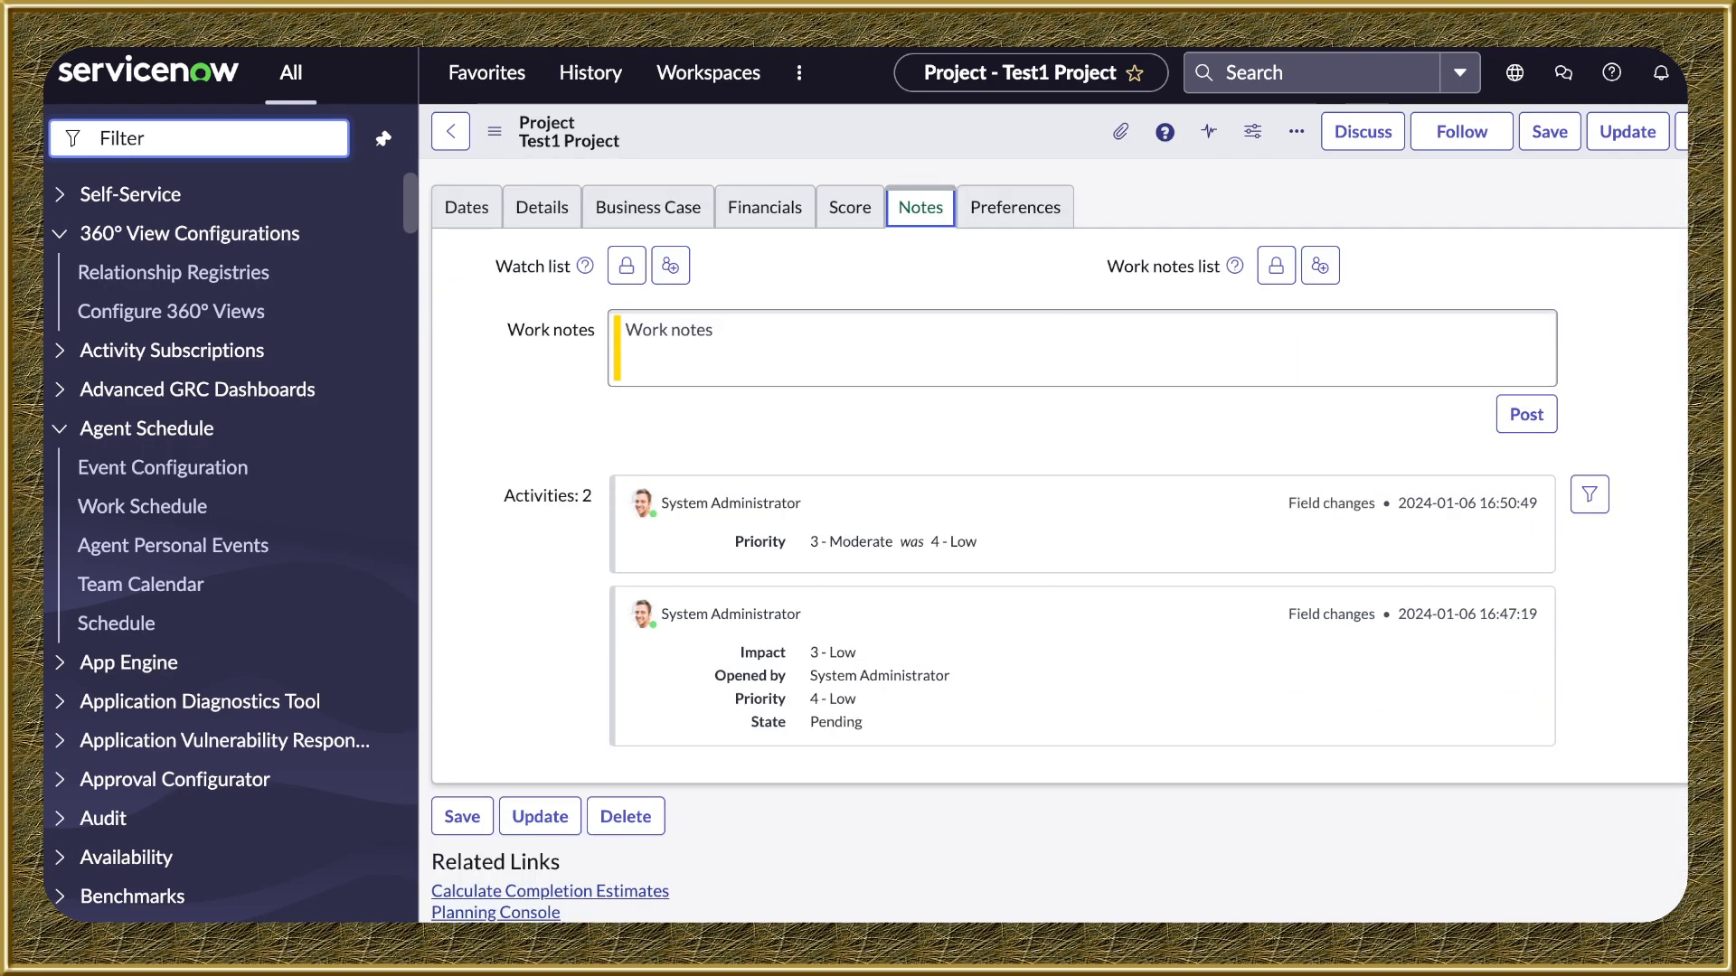
Review the activity filter options in the project's notes, then close the filter and place the cursor in the work notes field
click(1589, 494)
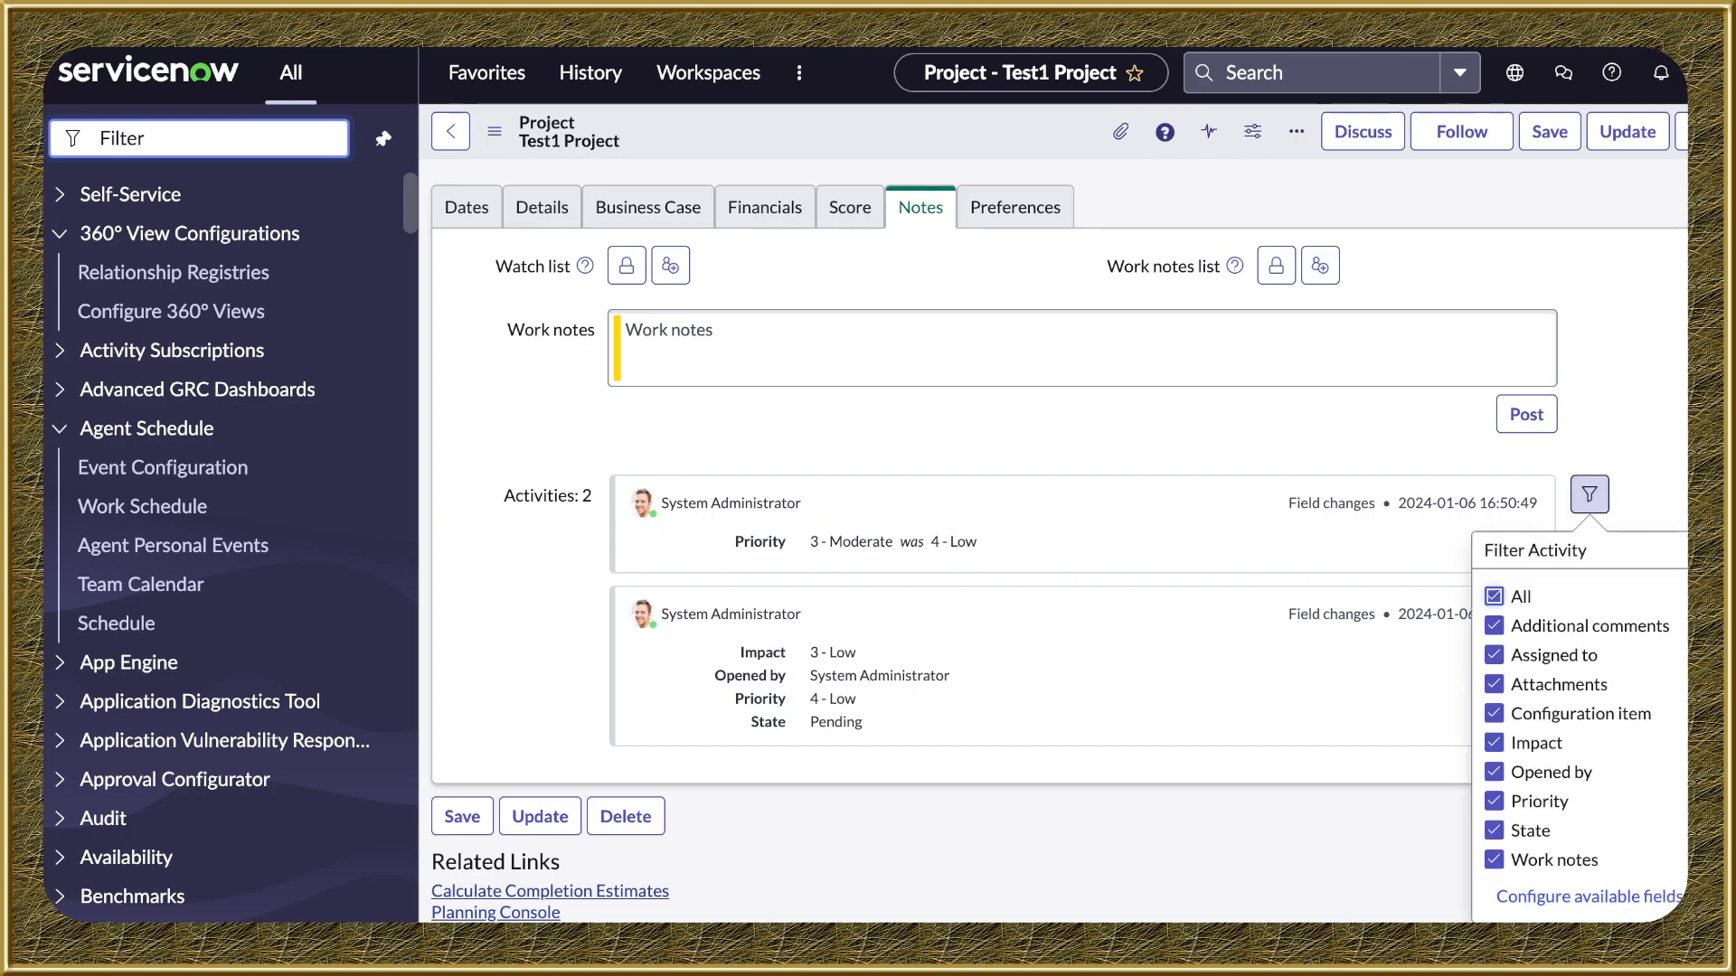
scroll(1054, 540, down, 1)
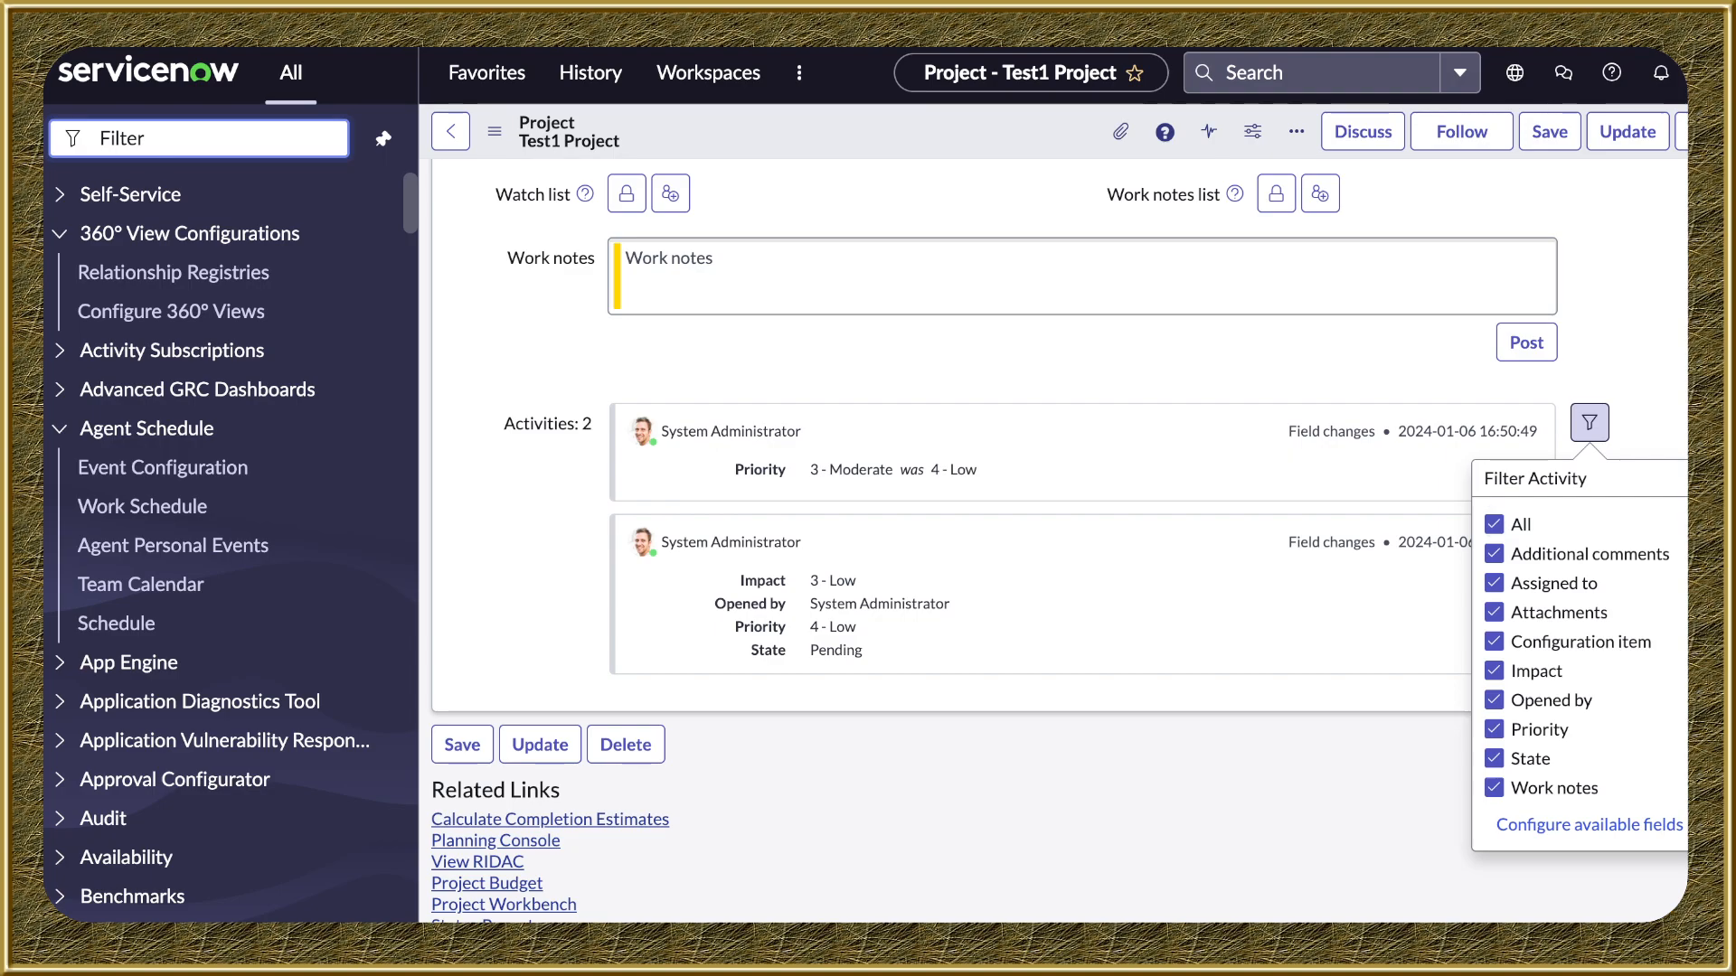
drag(697, 431, 763, 432)
click(1590, 422)
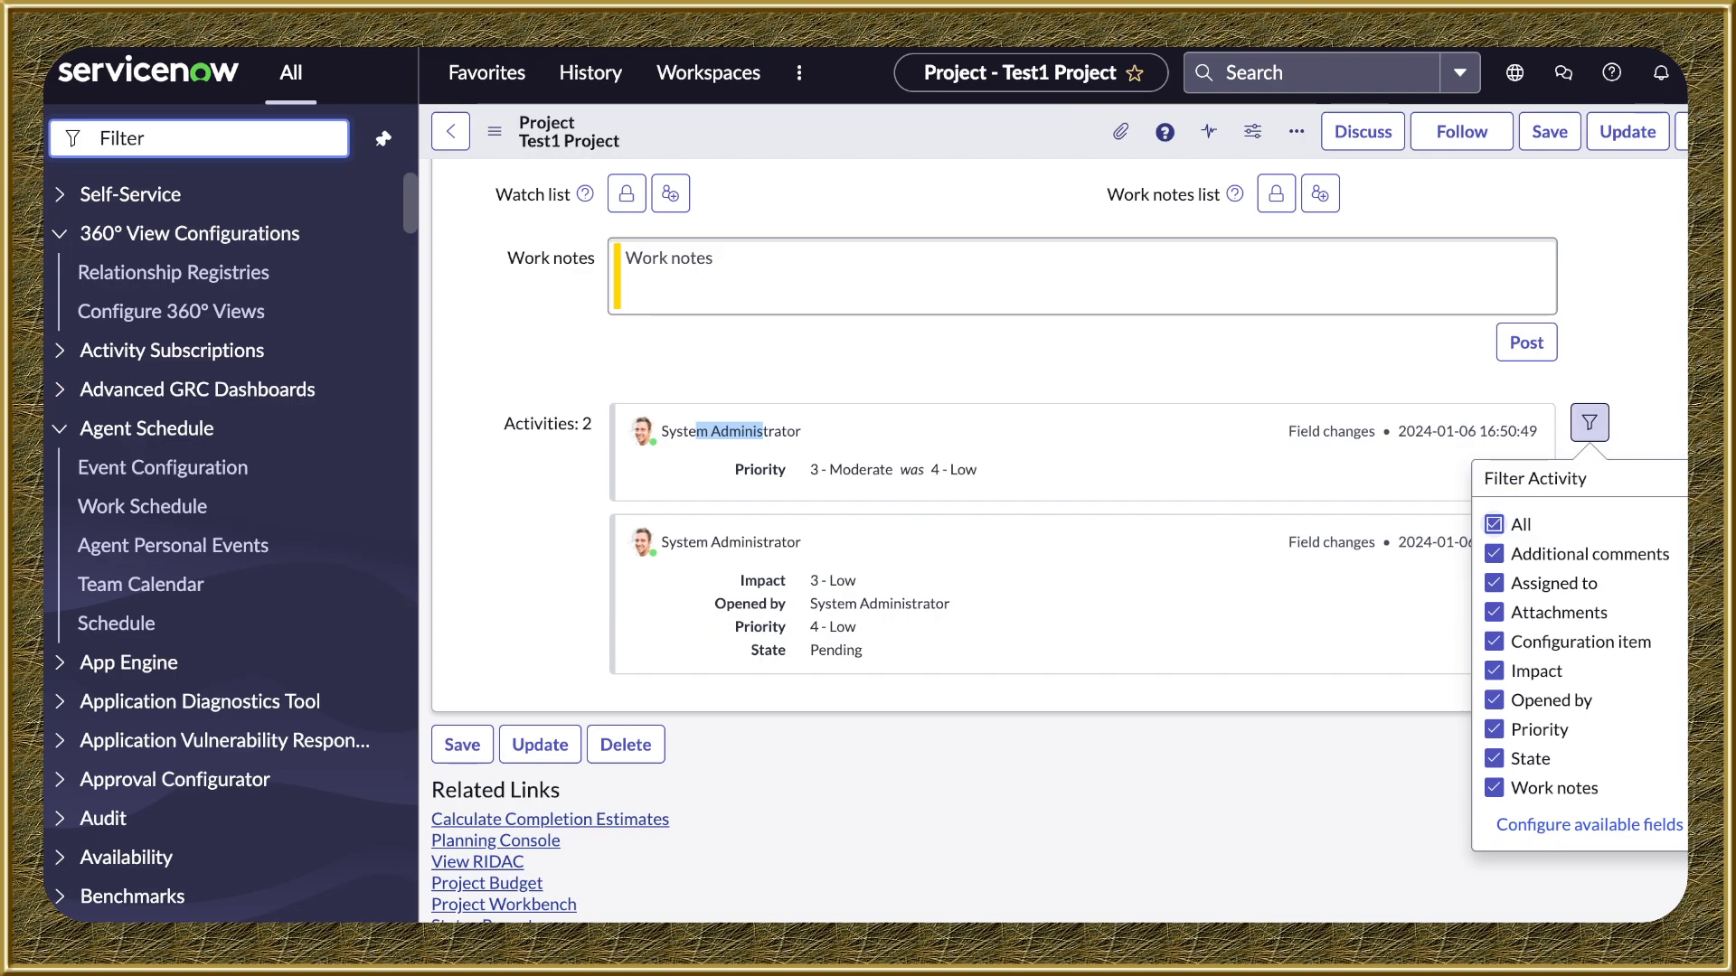
click(1589, 422)
click(1589, 422)
scroll(1590, 422, up, 1)
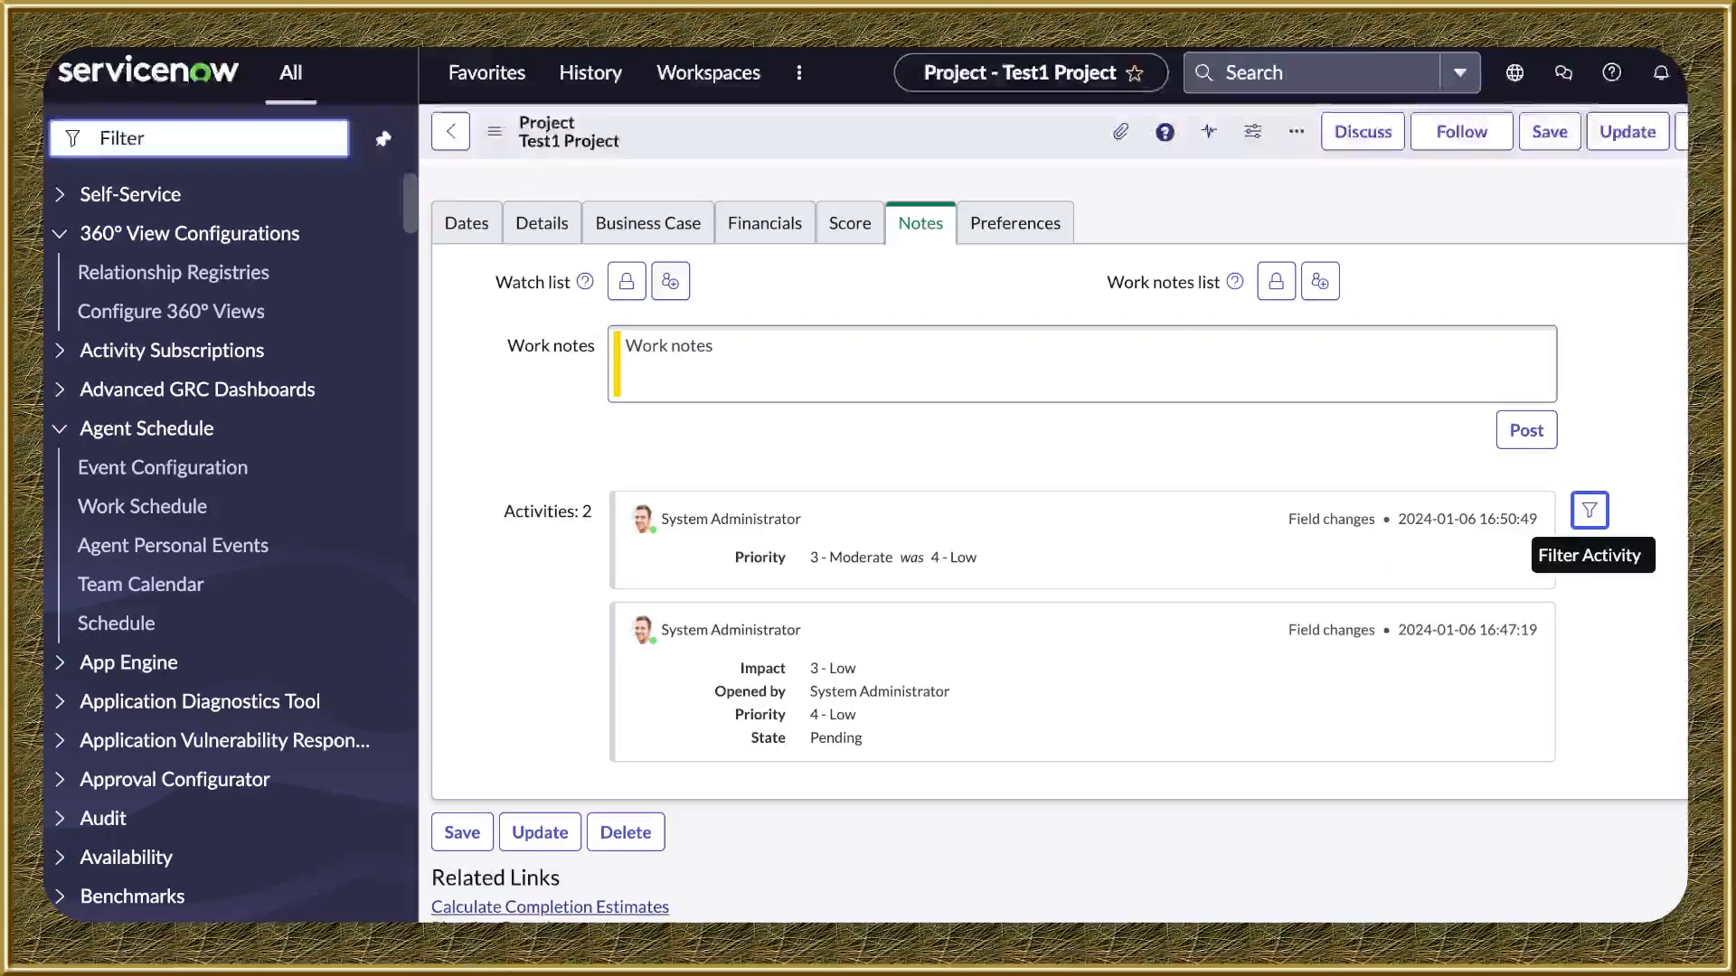
click(1081, 365)
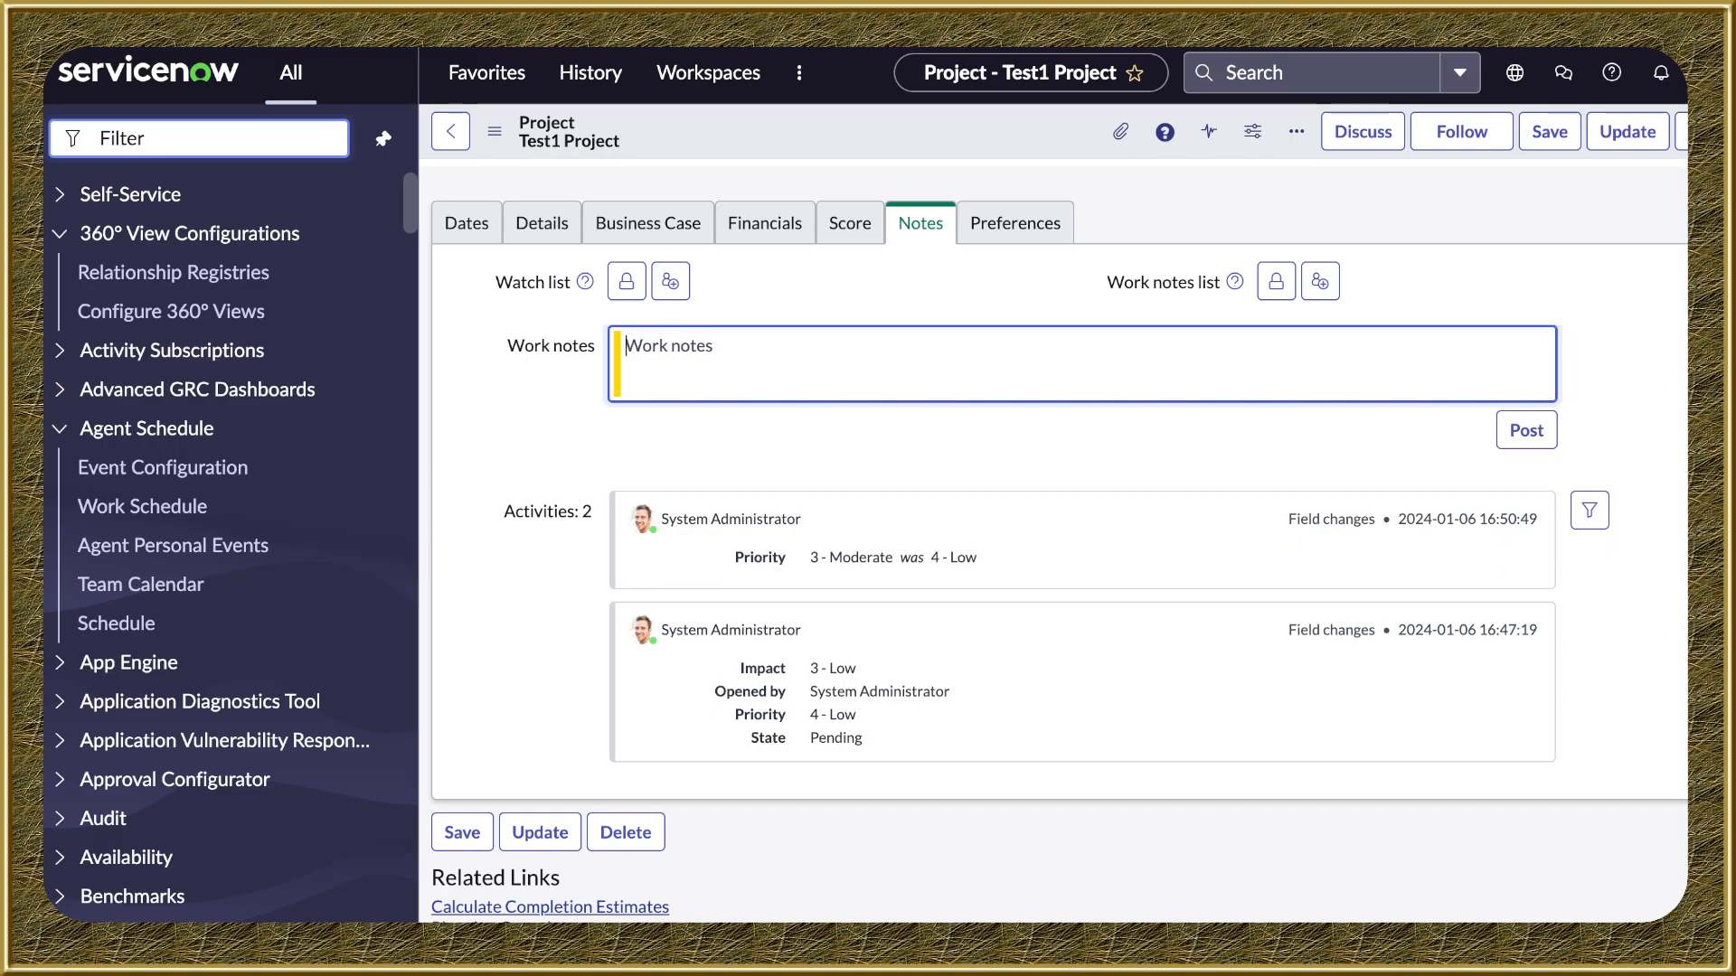
Examine the project's preferences, including time card reporting, actual effort update, calculation, schedule date format and score recalculation
click(1015, 223)
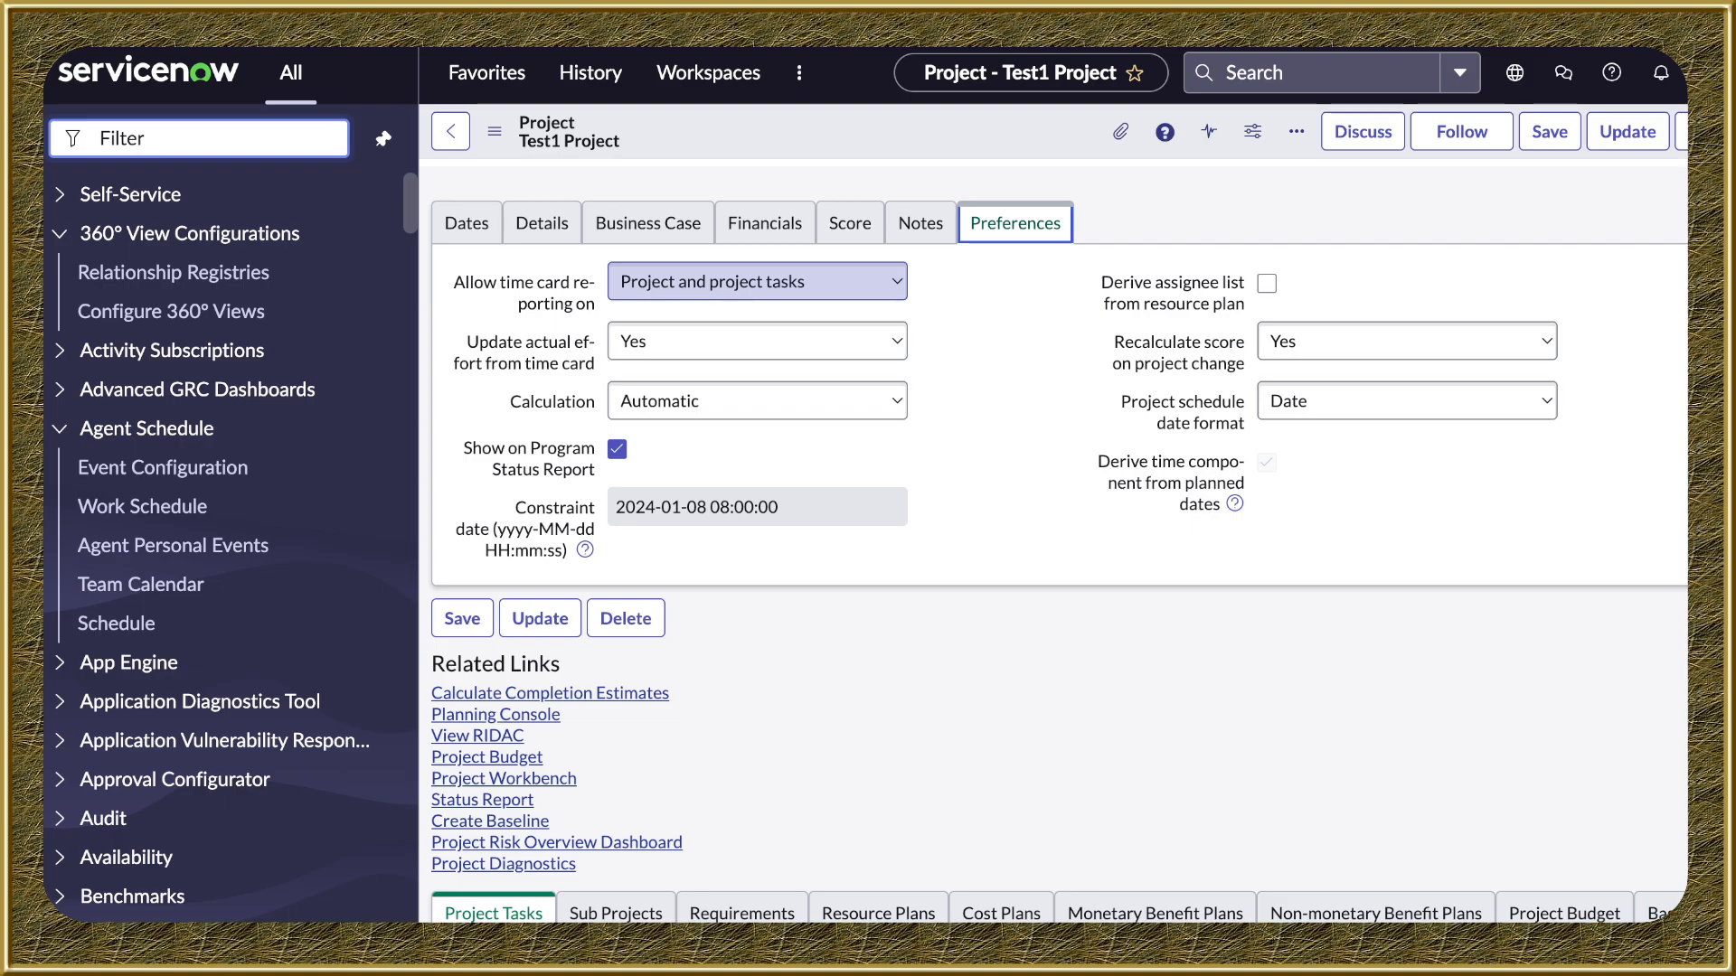
key(Tab)
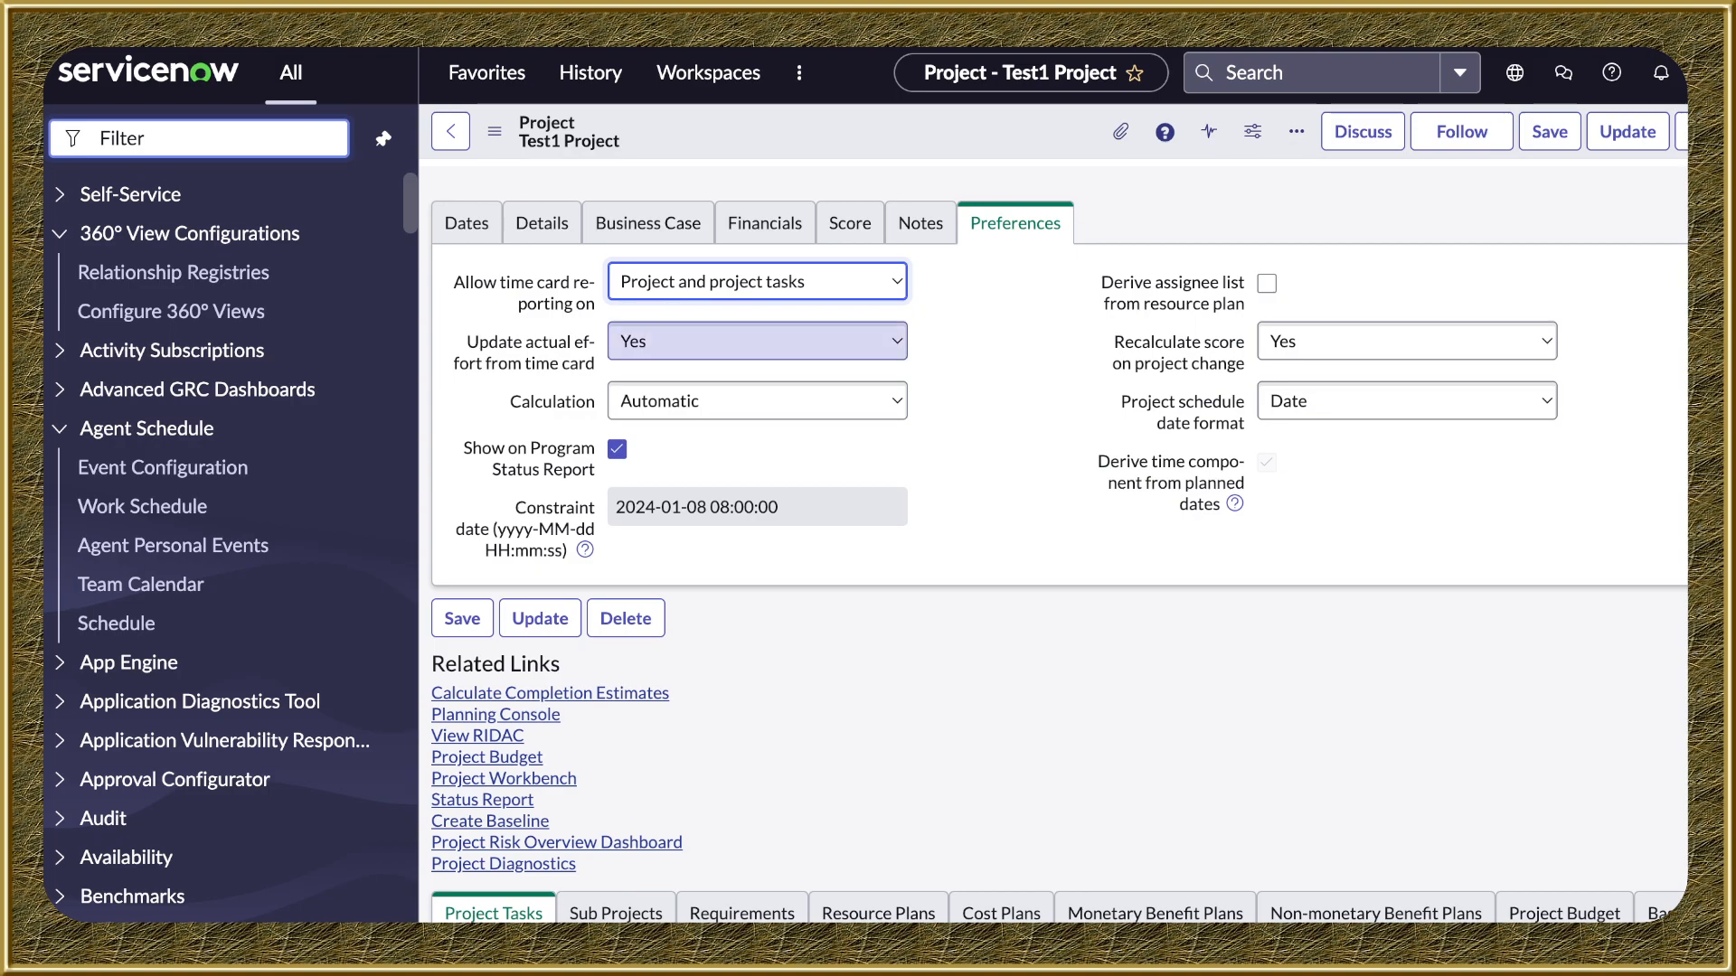
click(758, 342)
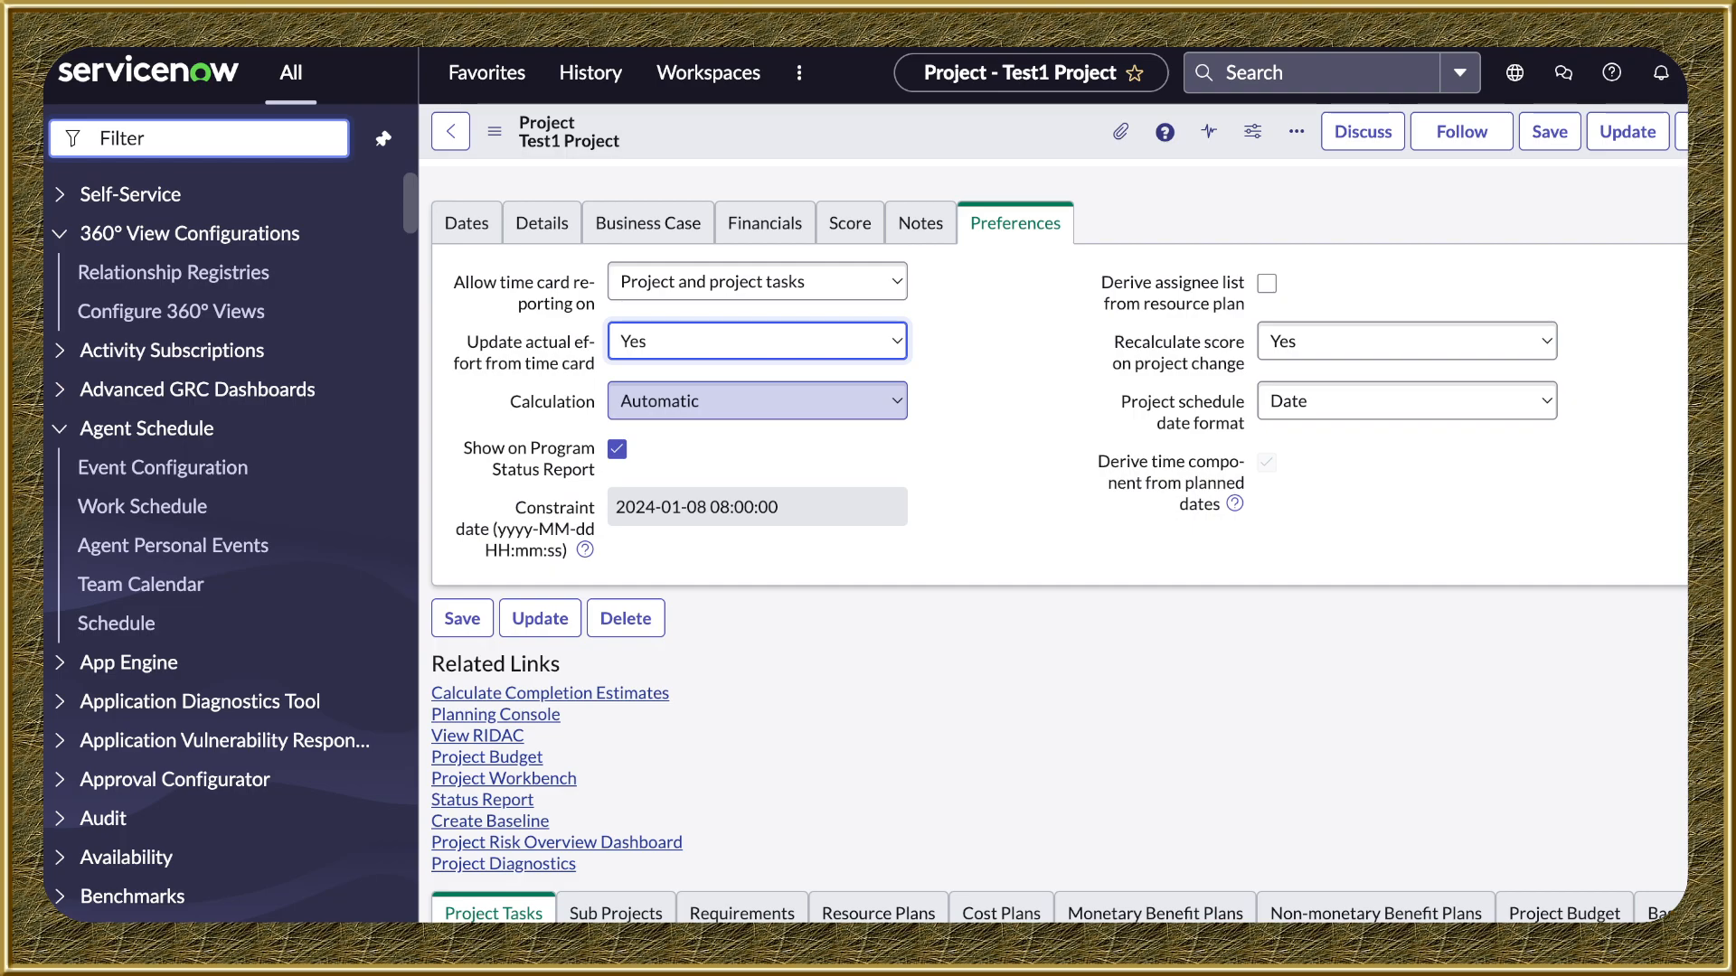
click(758, 401)
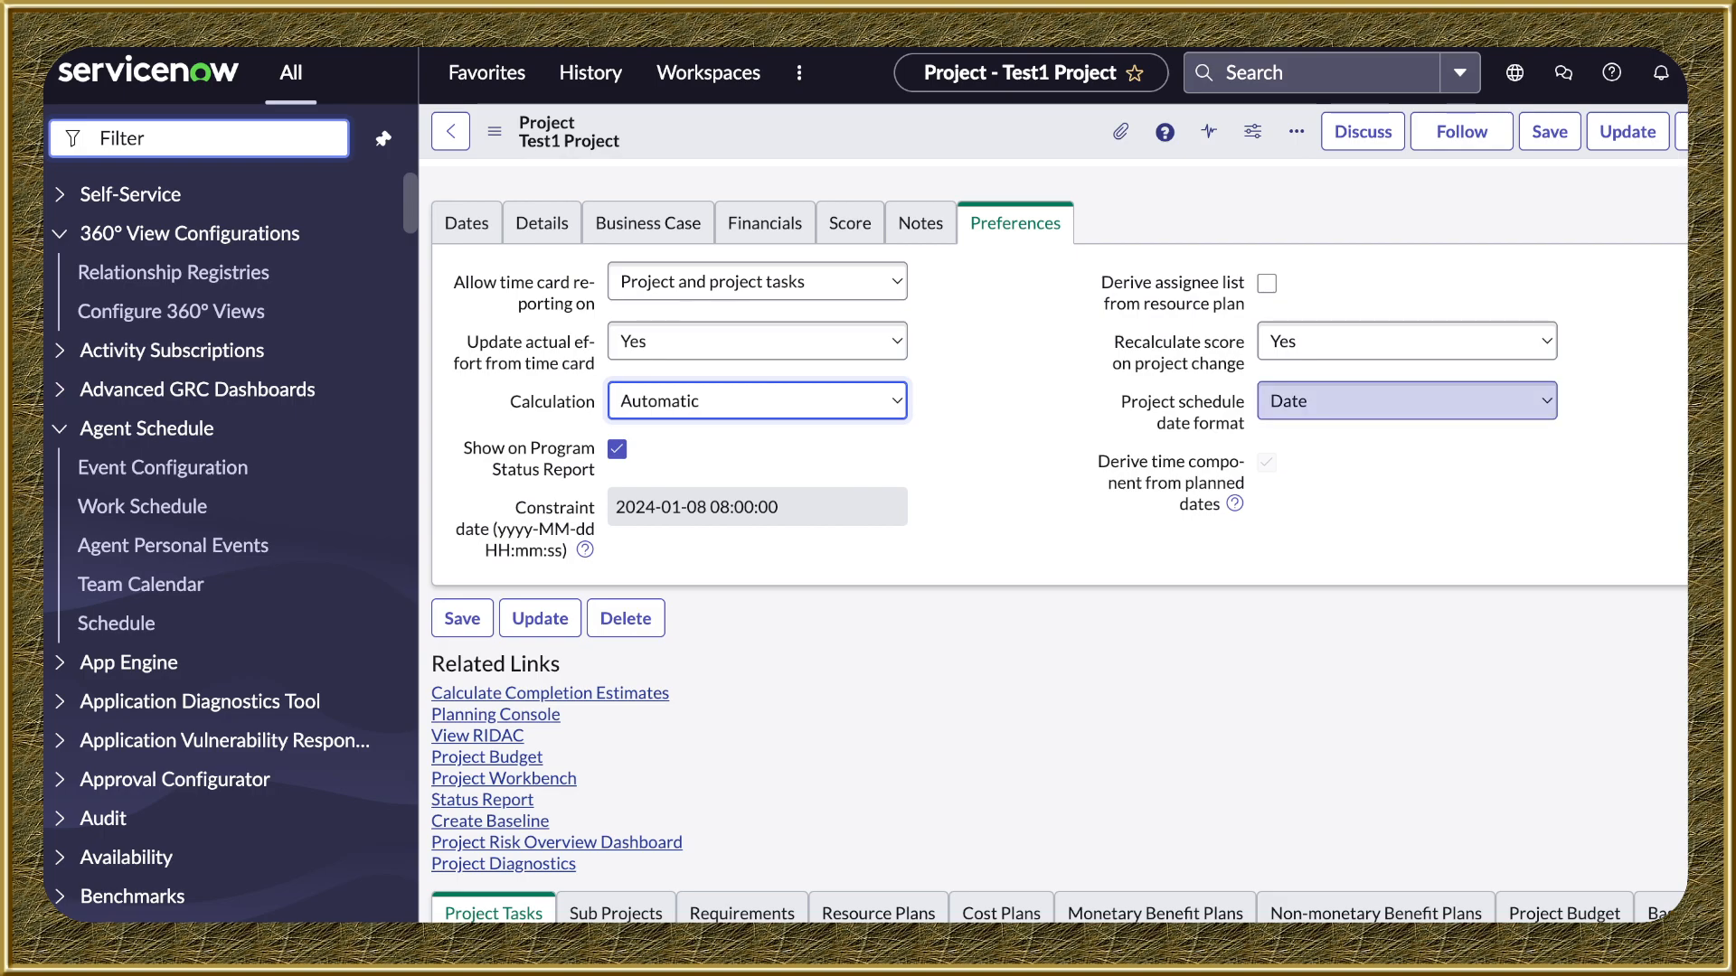
click(1407, 401)
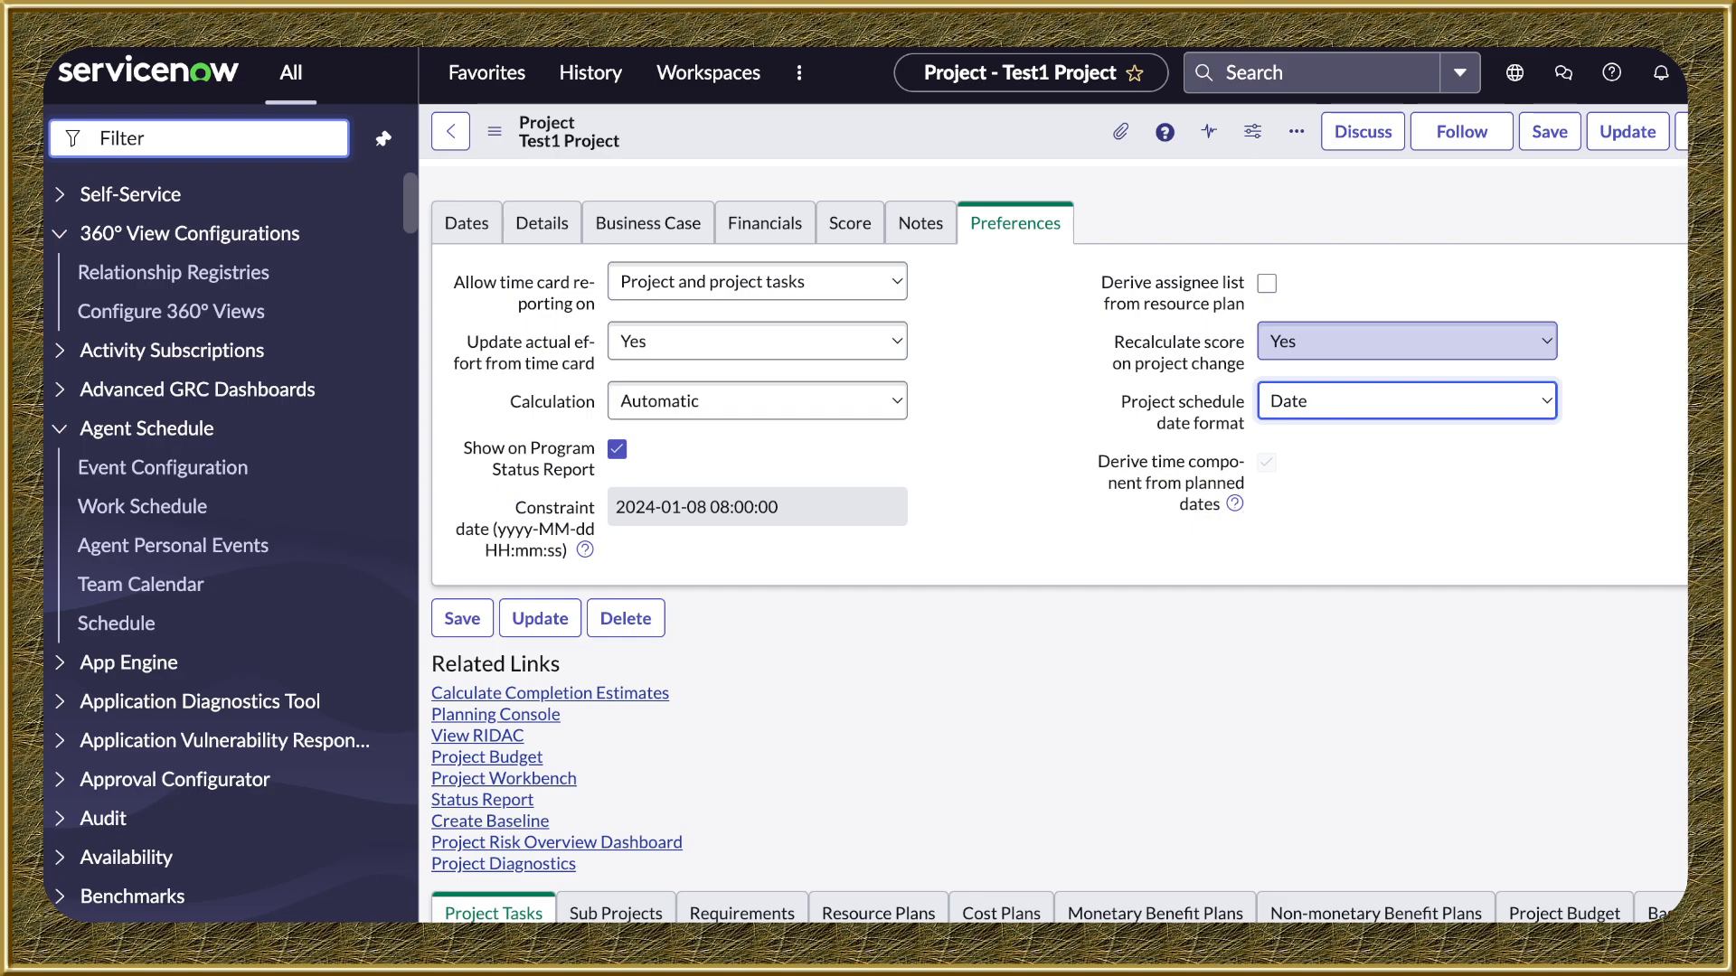
click(1407, 342)
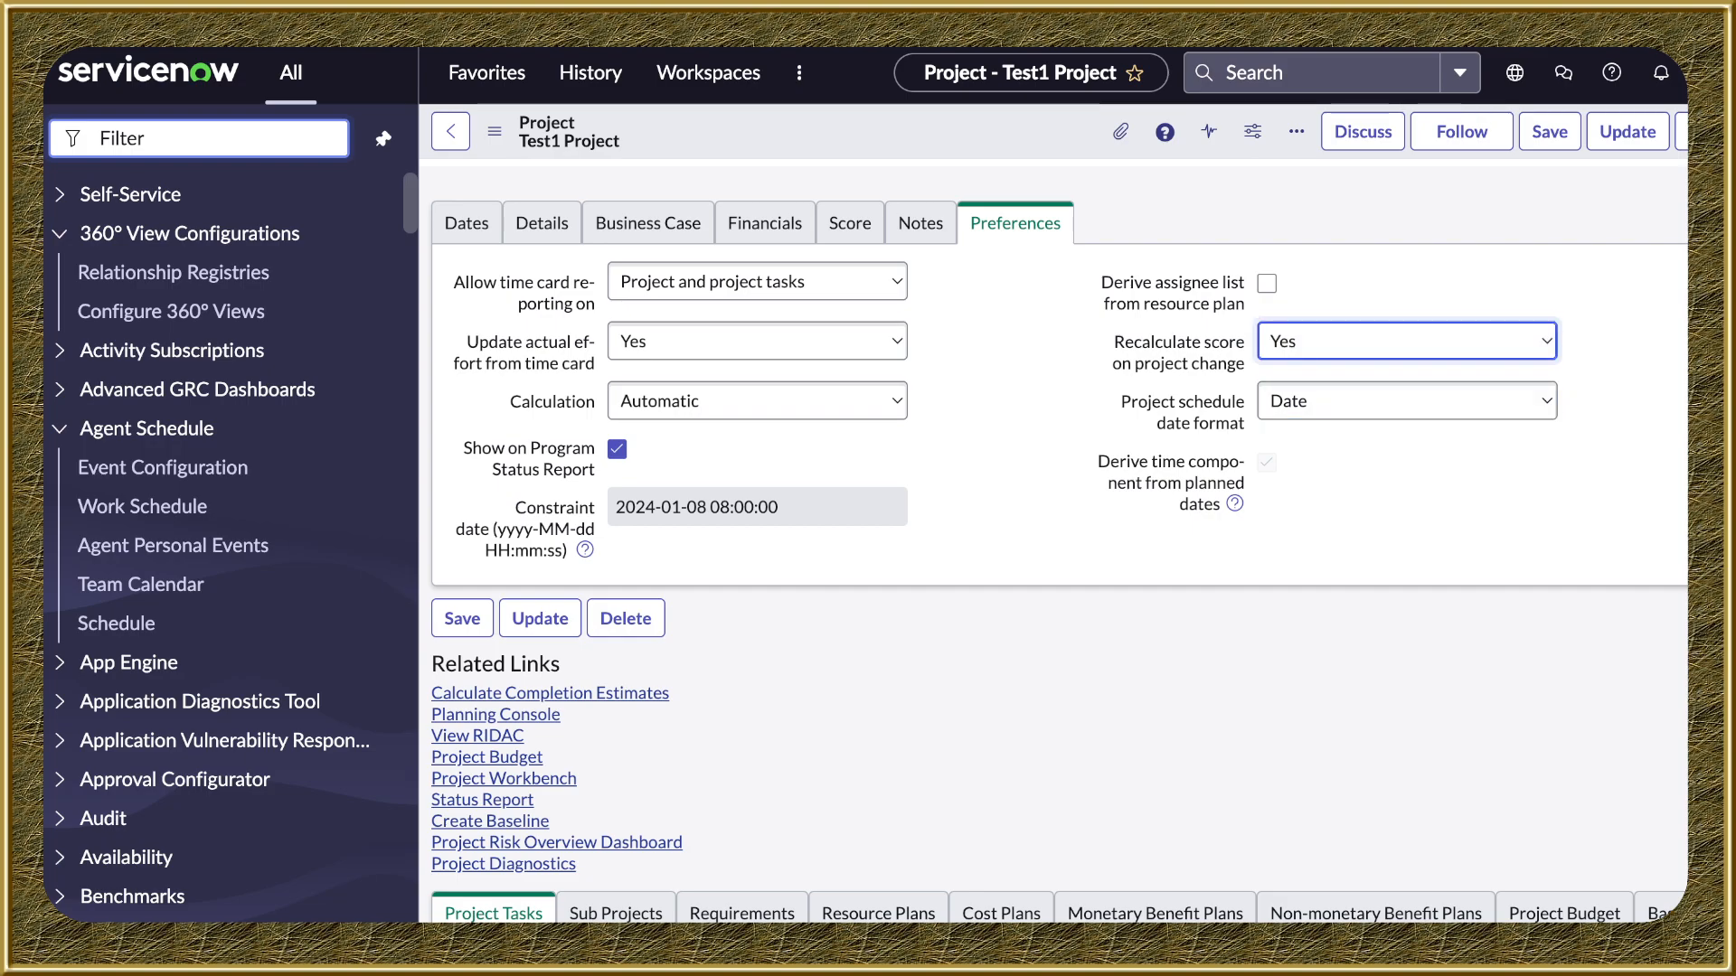
Open the complete set of configurations for the Projects table from the project form
scroll(1054, 540, up, 2)
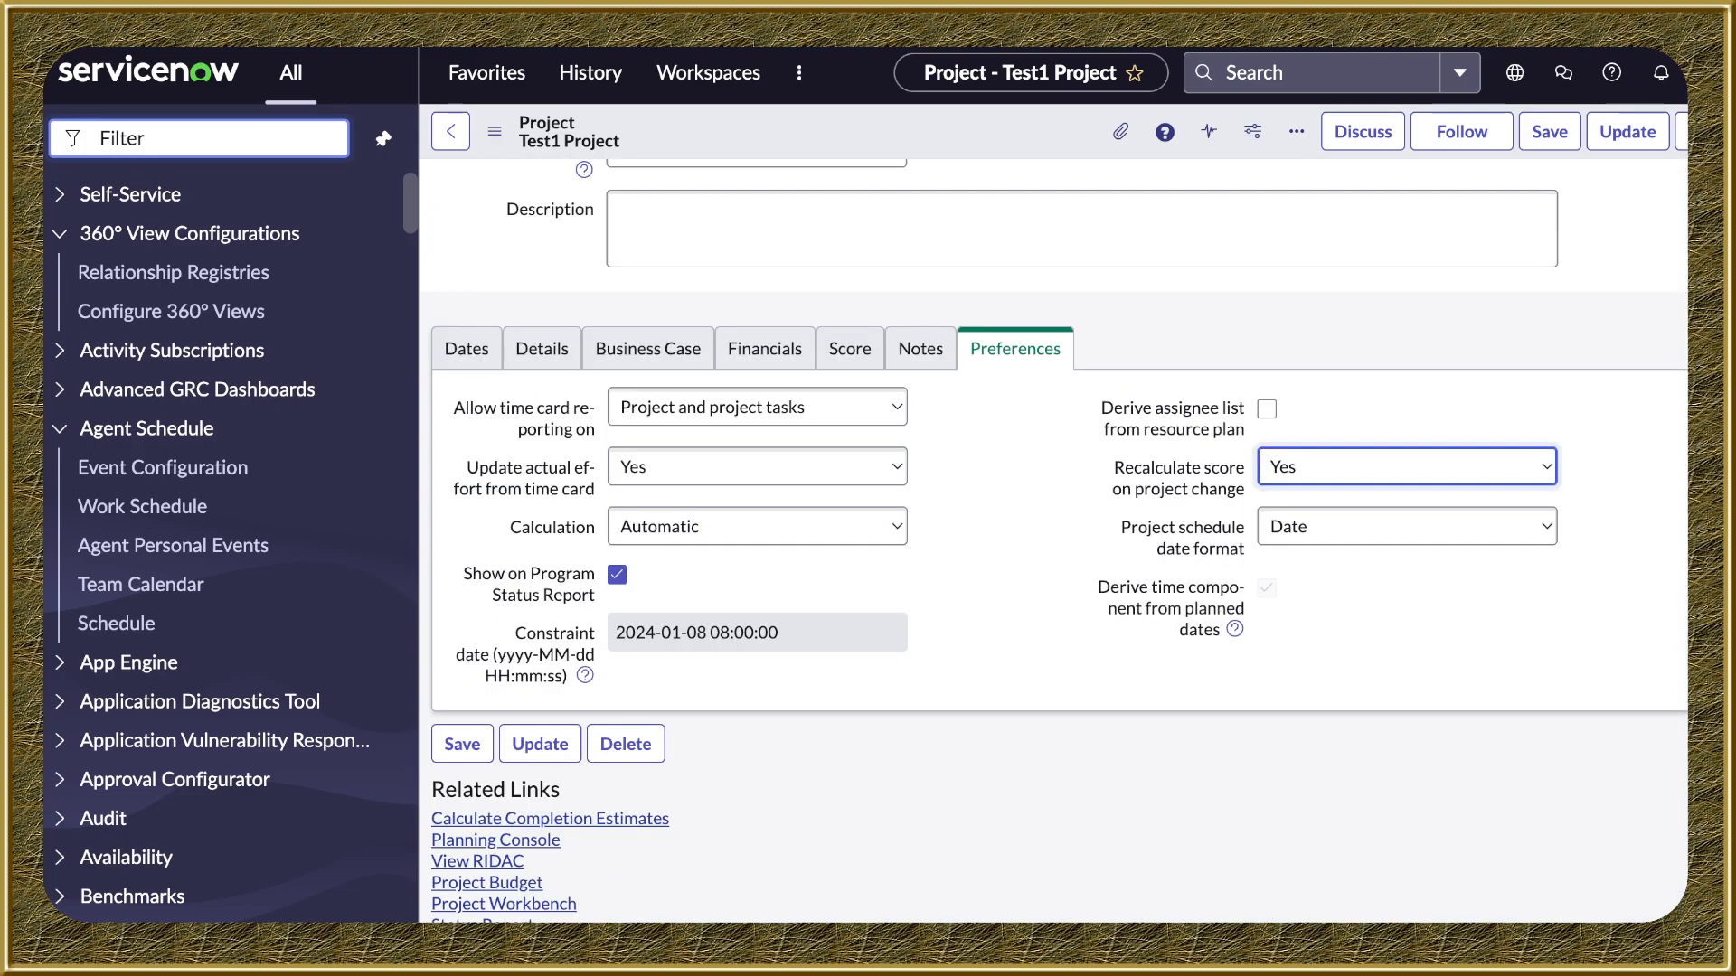
scroll(1054, 541, up, 3)
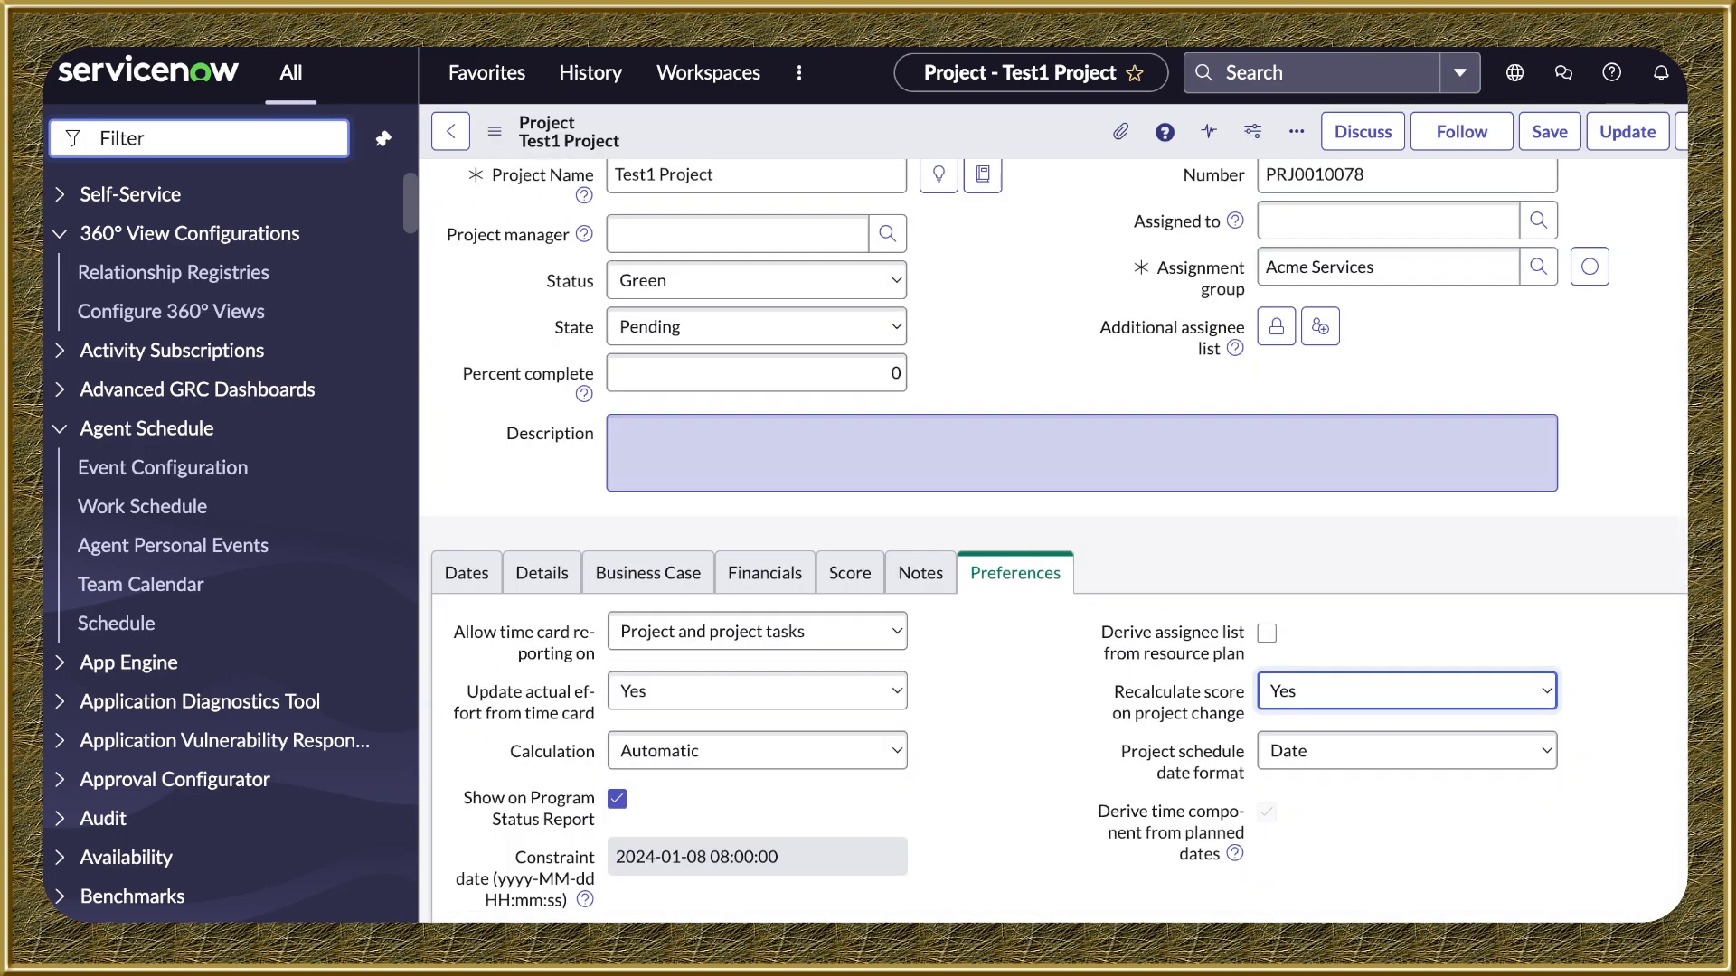
scroll(1054, 540, up, 1)
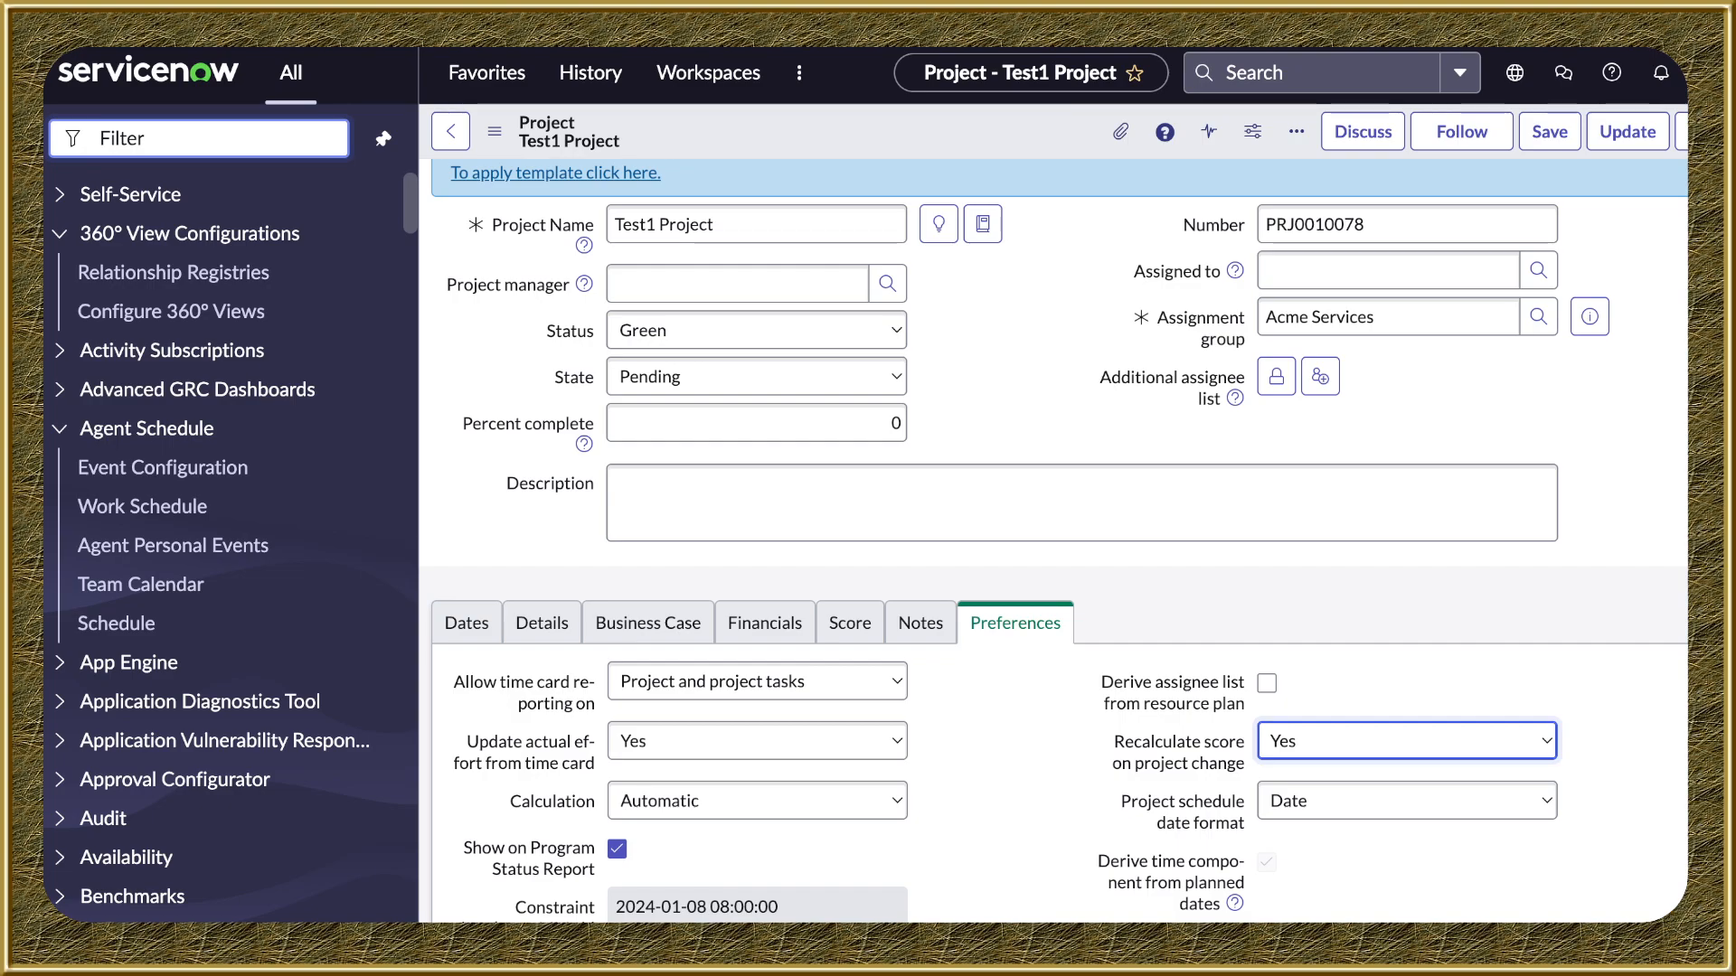
scroll(1054, 541, up, 2)
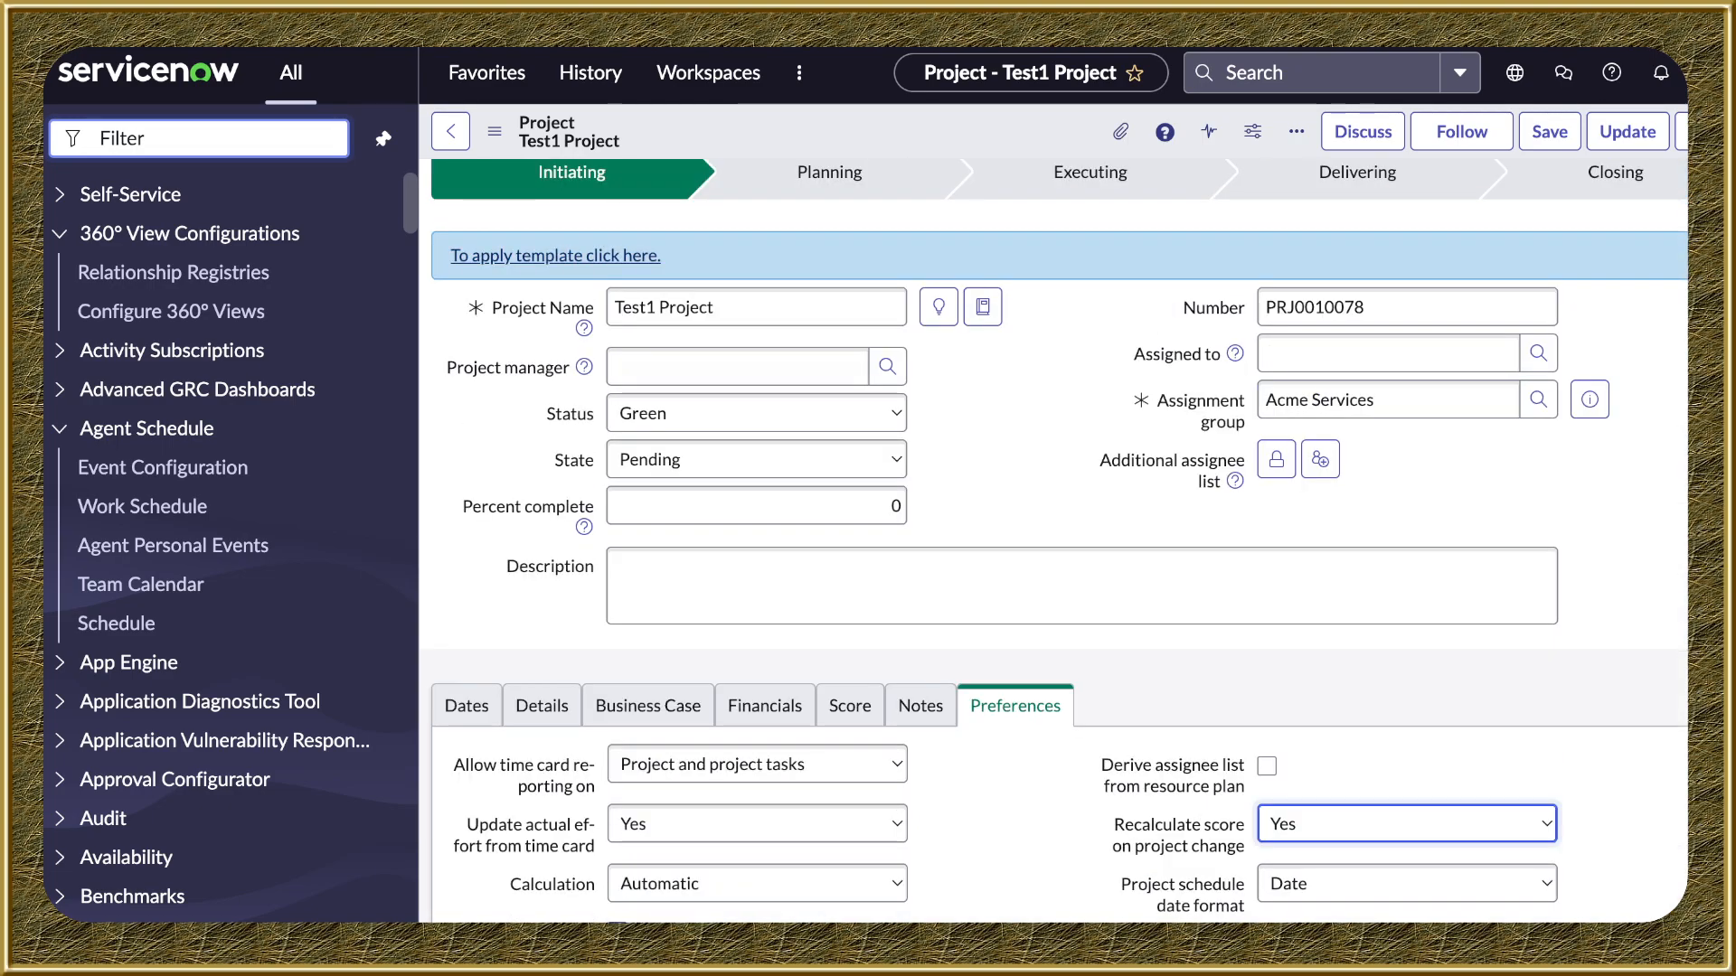
click(495, 131)
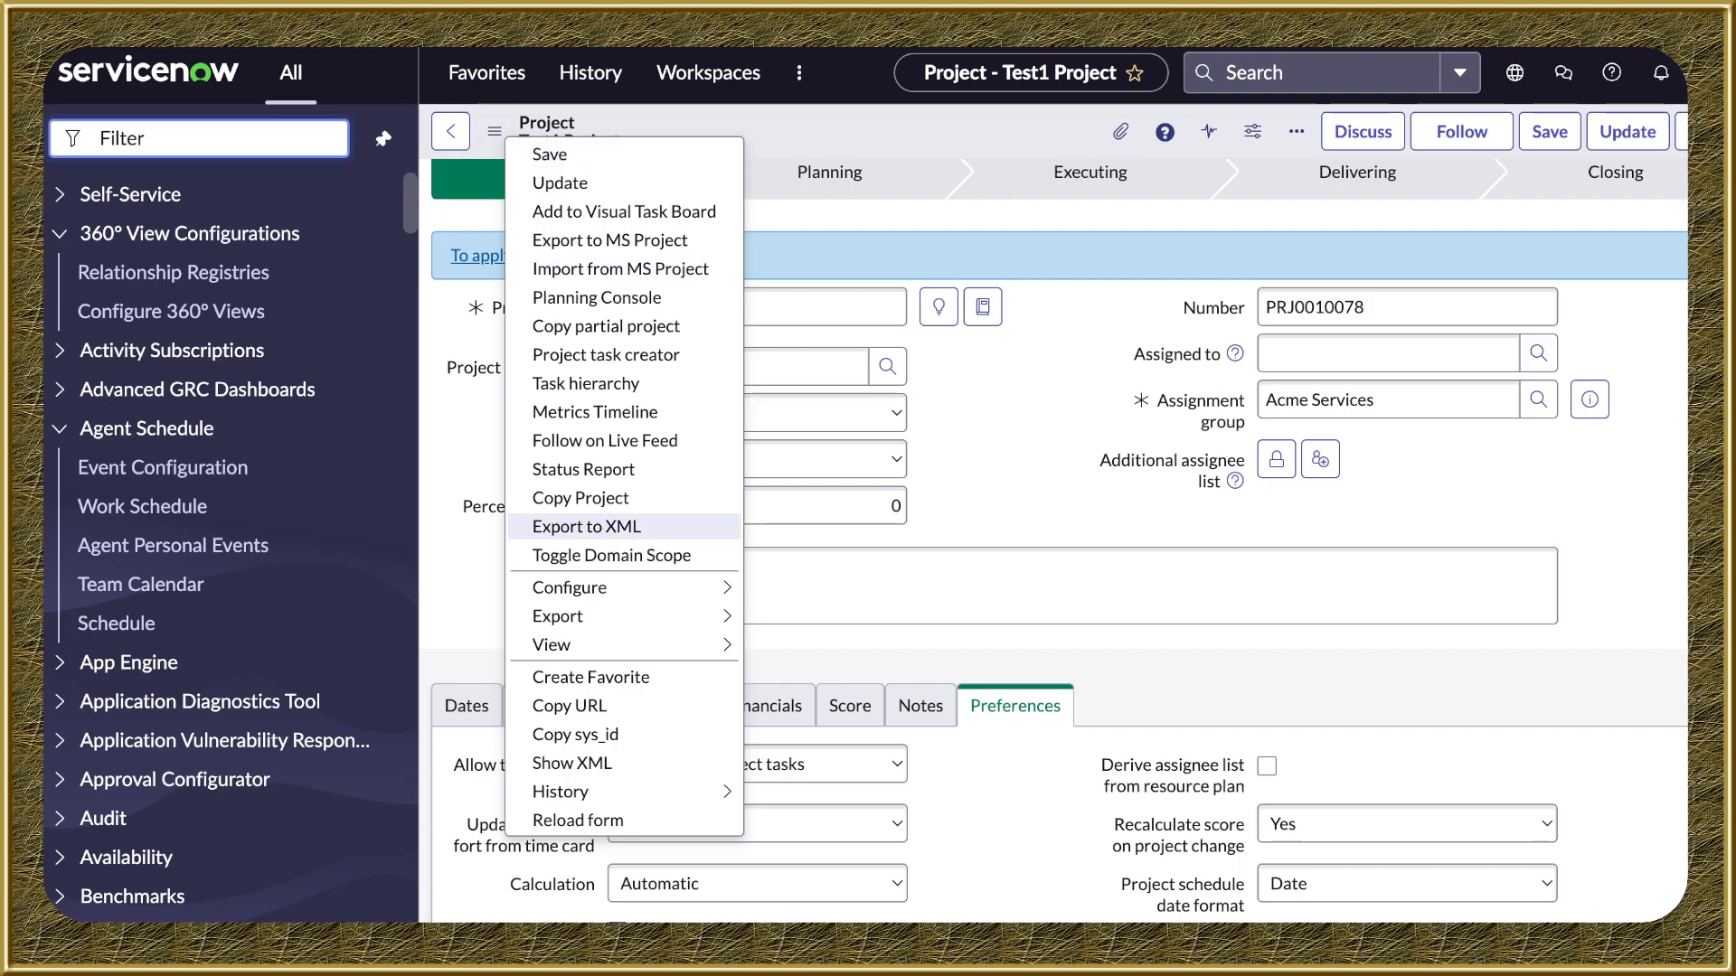
mouse_move(579, 587)
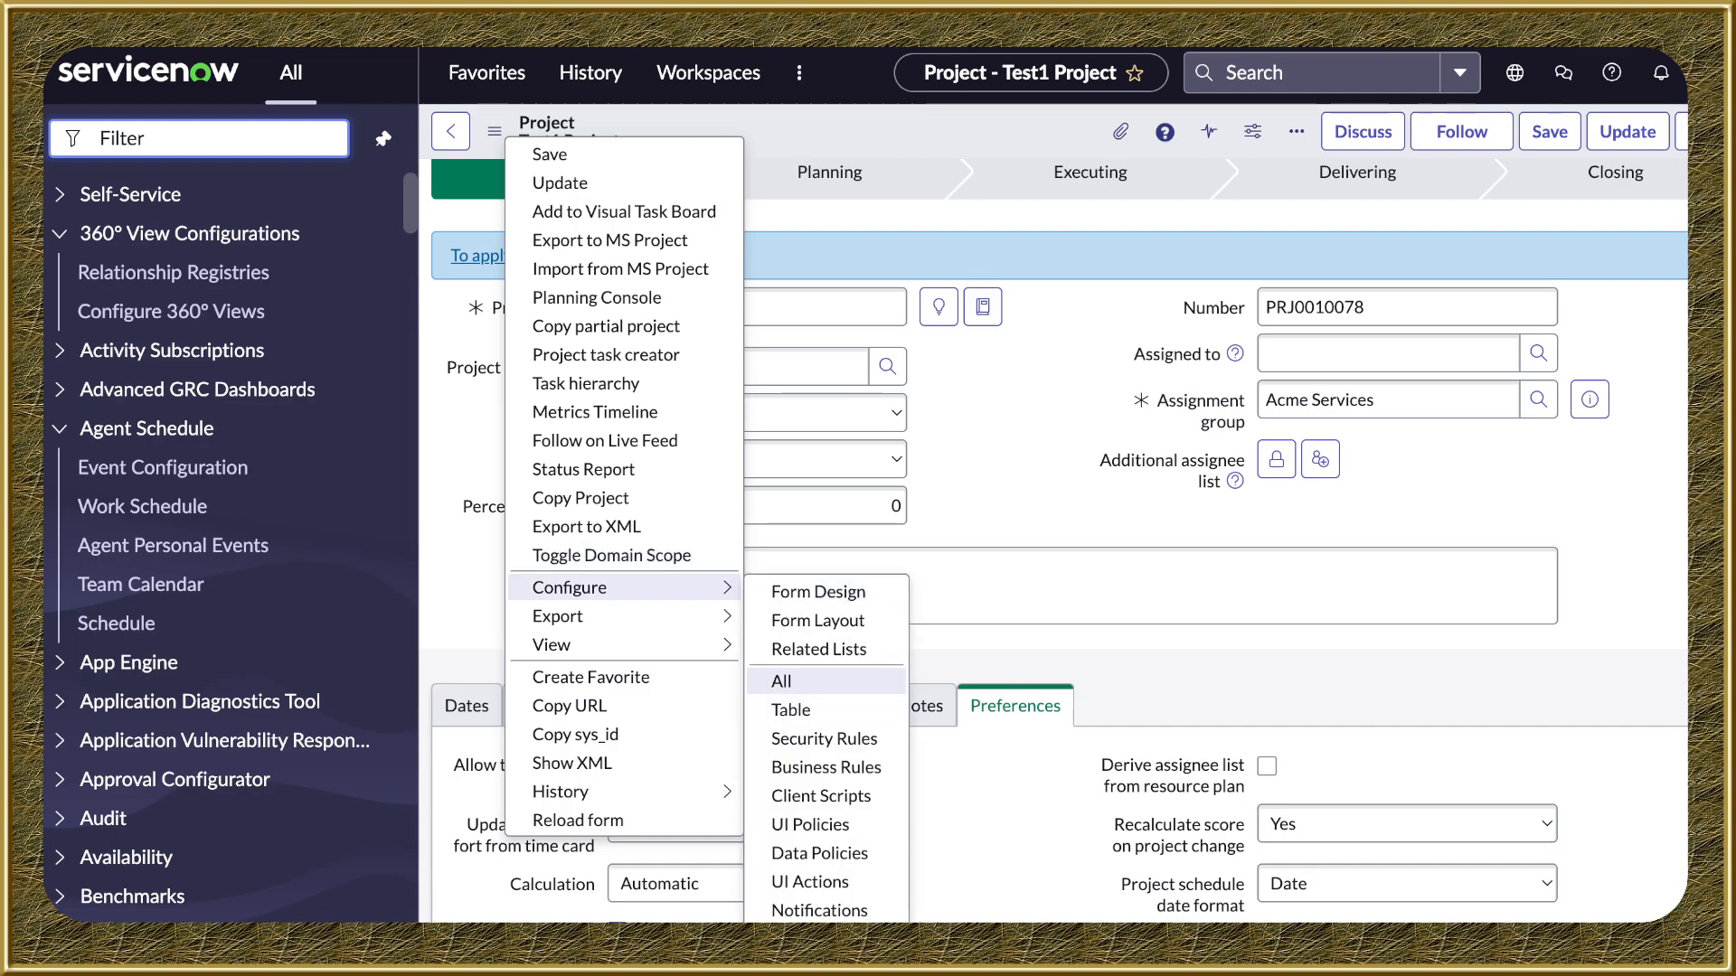
click(494, 132)
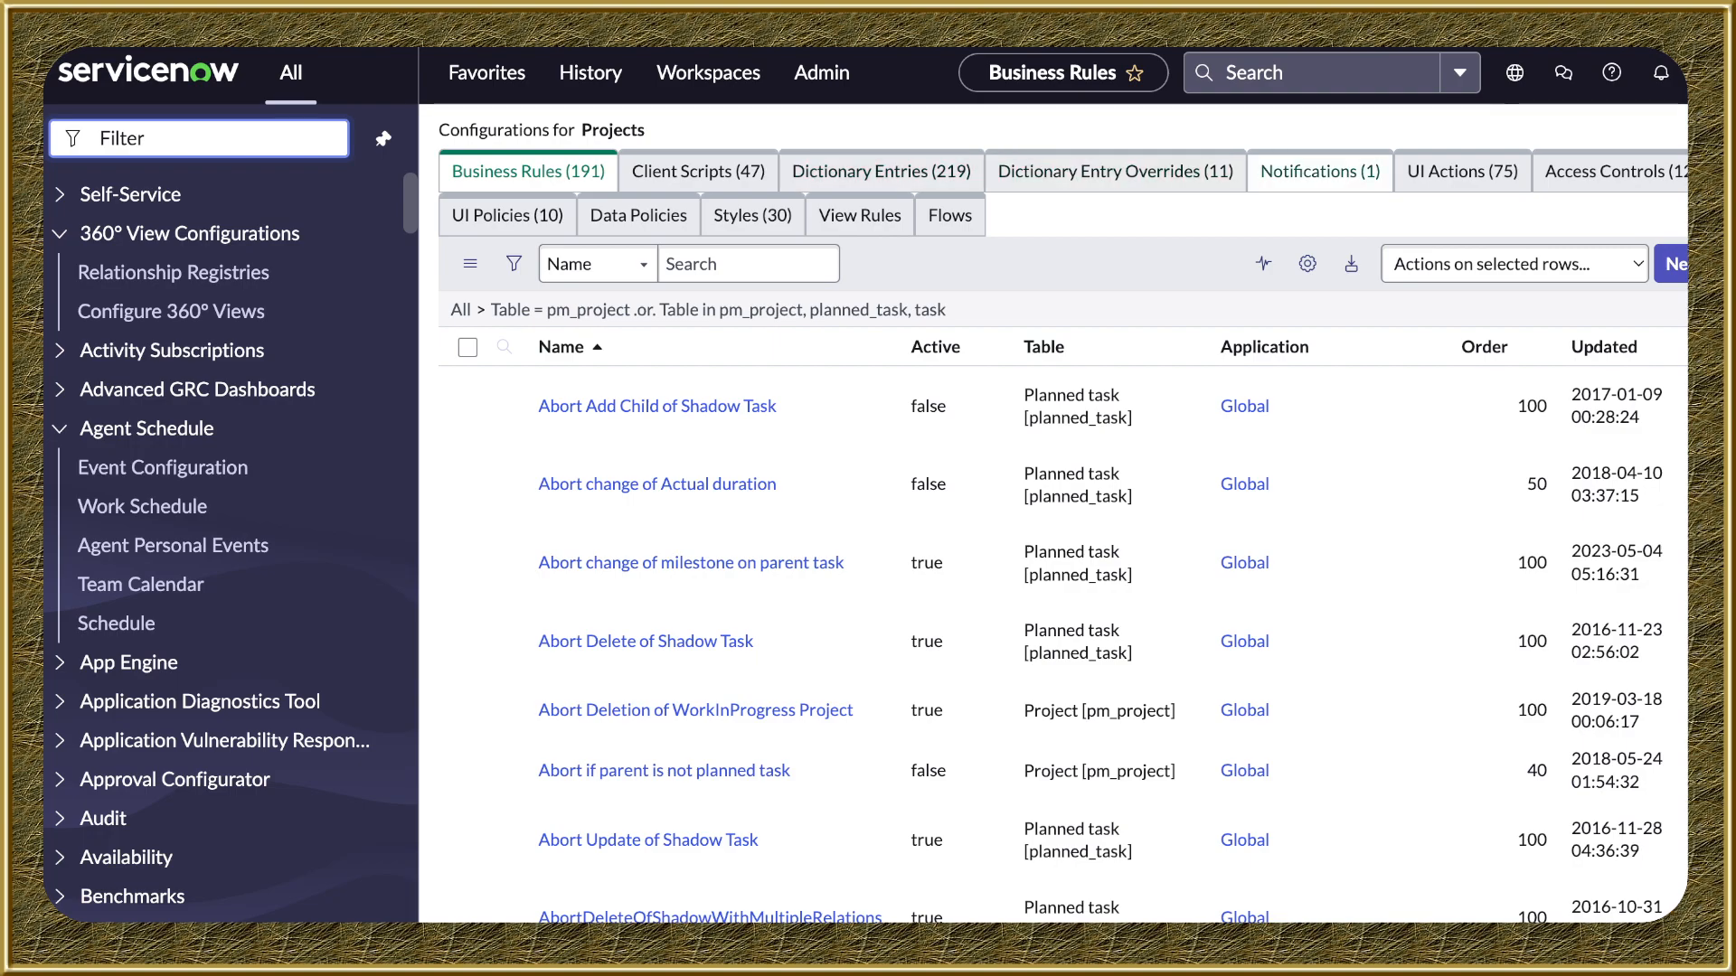
Review the notifications and UI actions configured for projects
click(1320, 172)
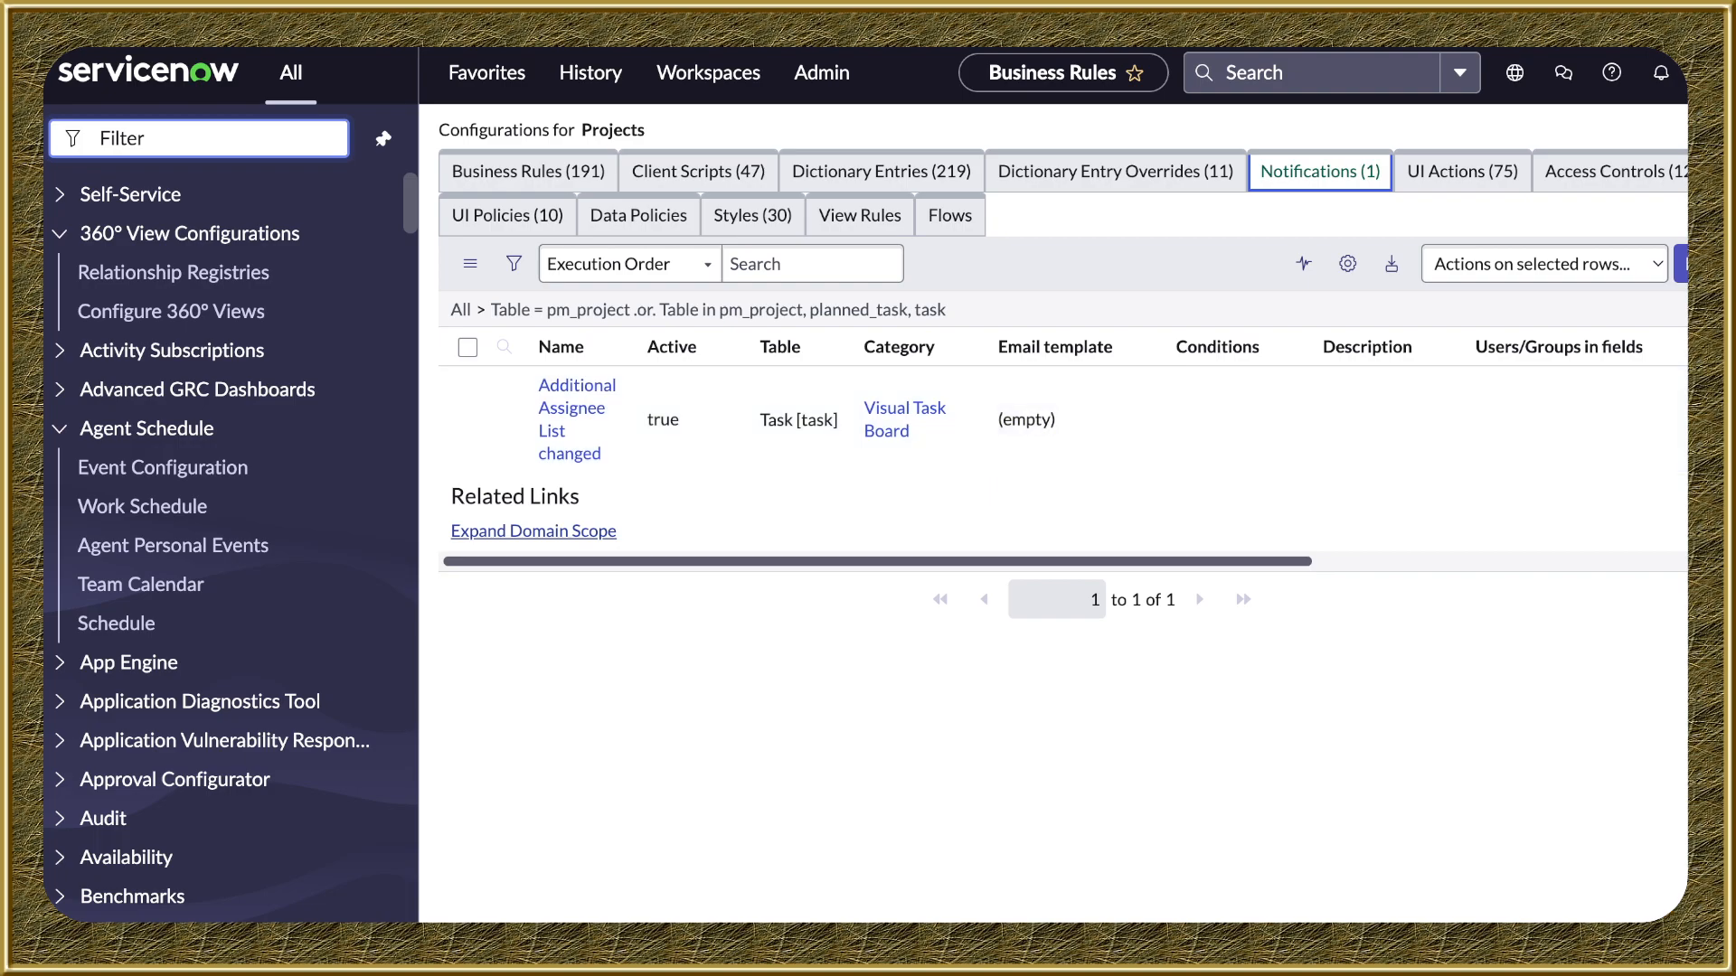
click(1462, 172)
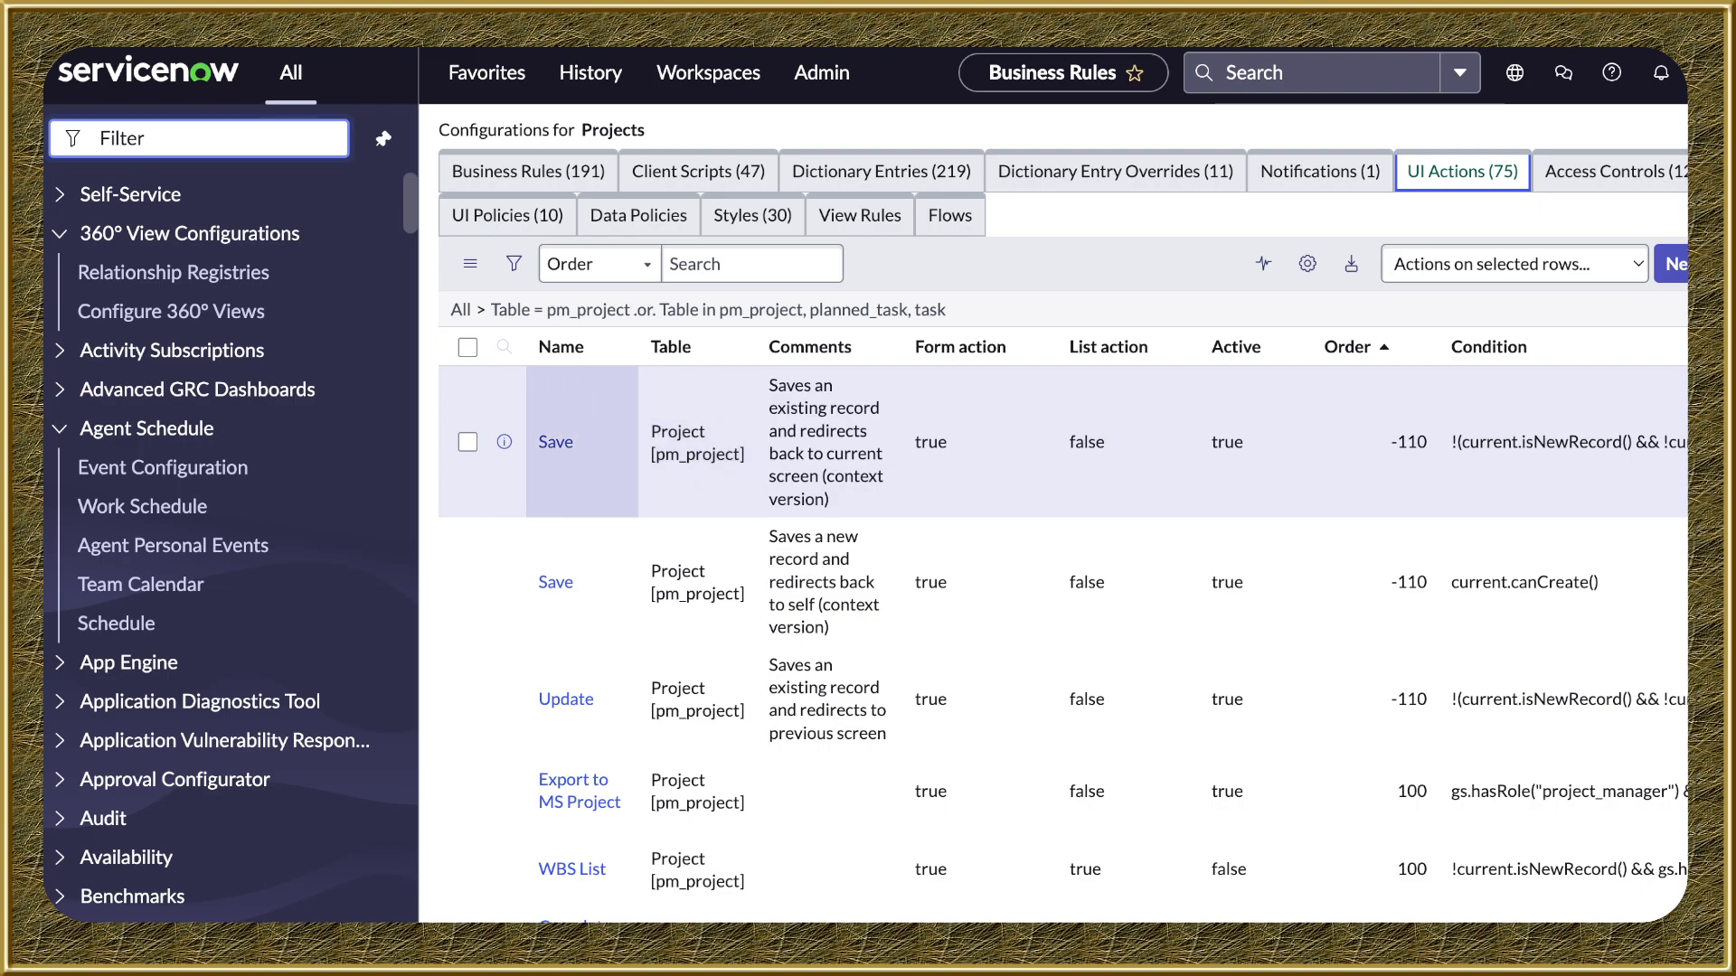
scroll(579, 699, down, 2)
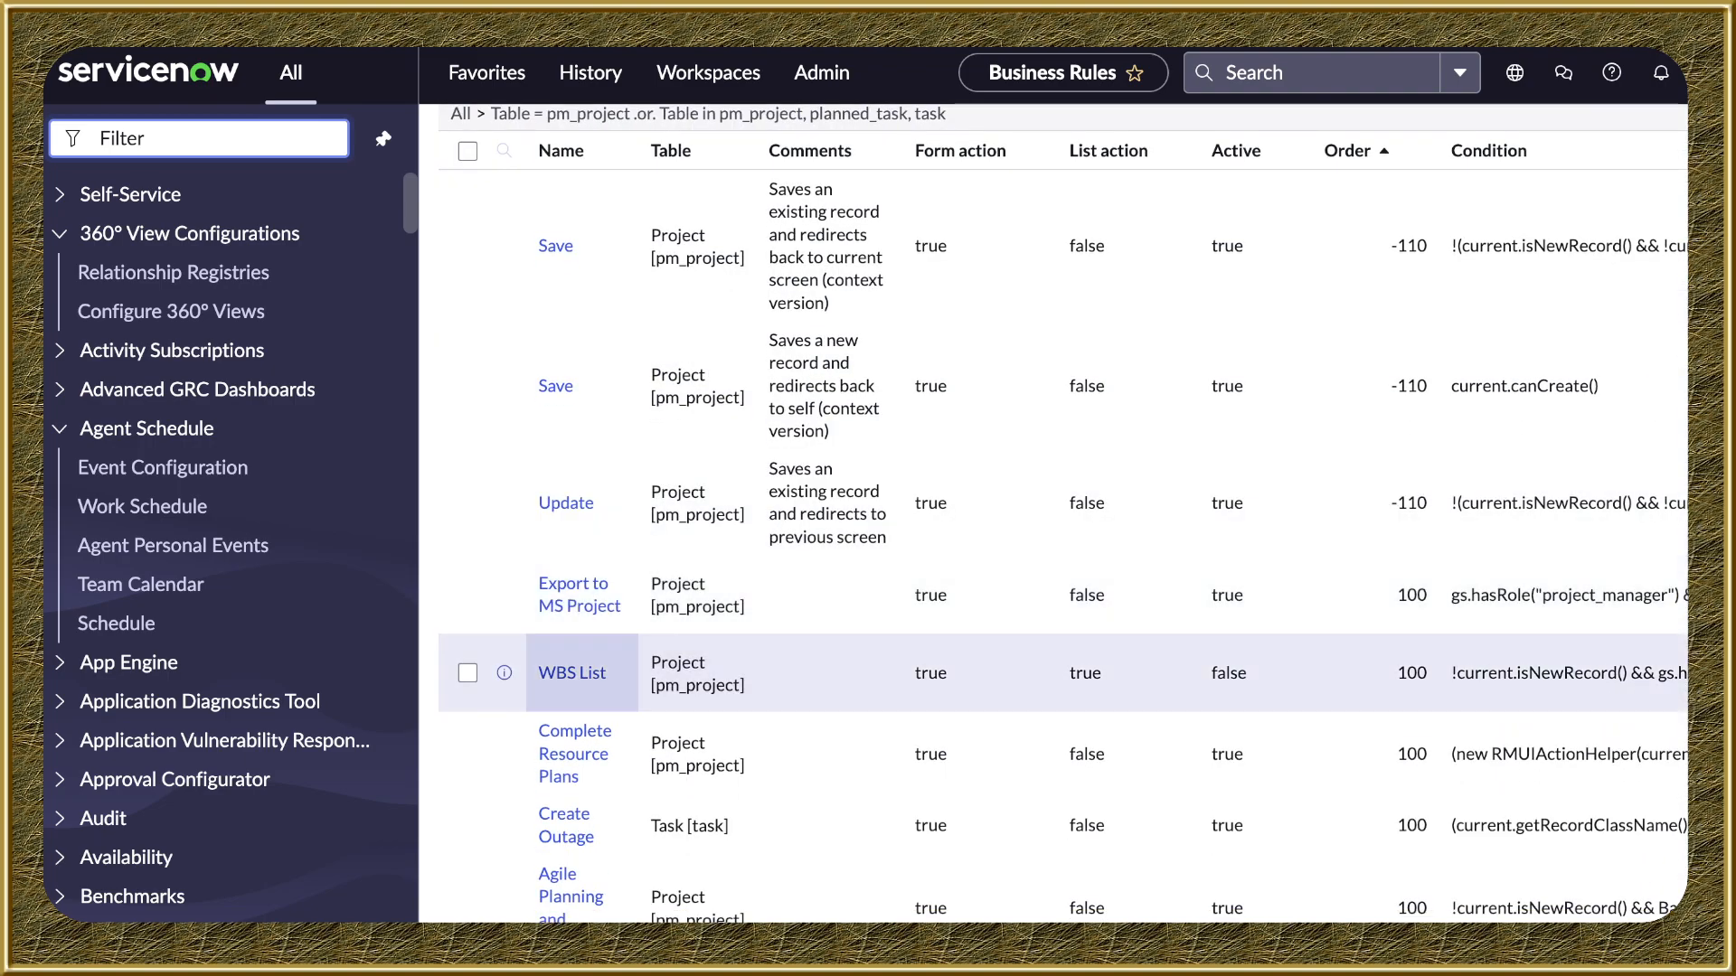
scroll(979, 595, up, 2)
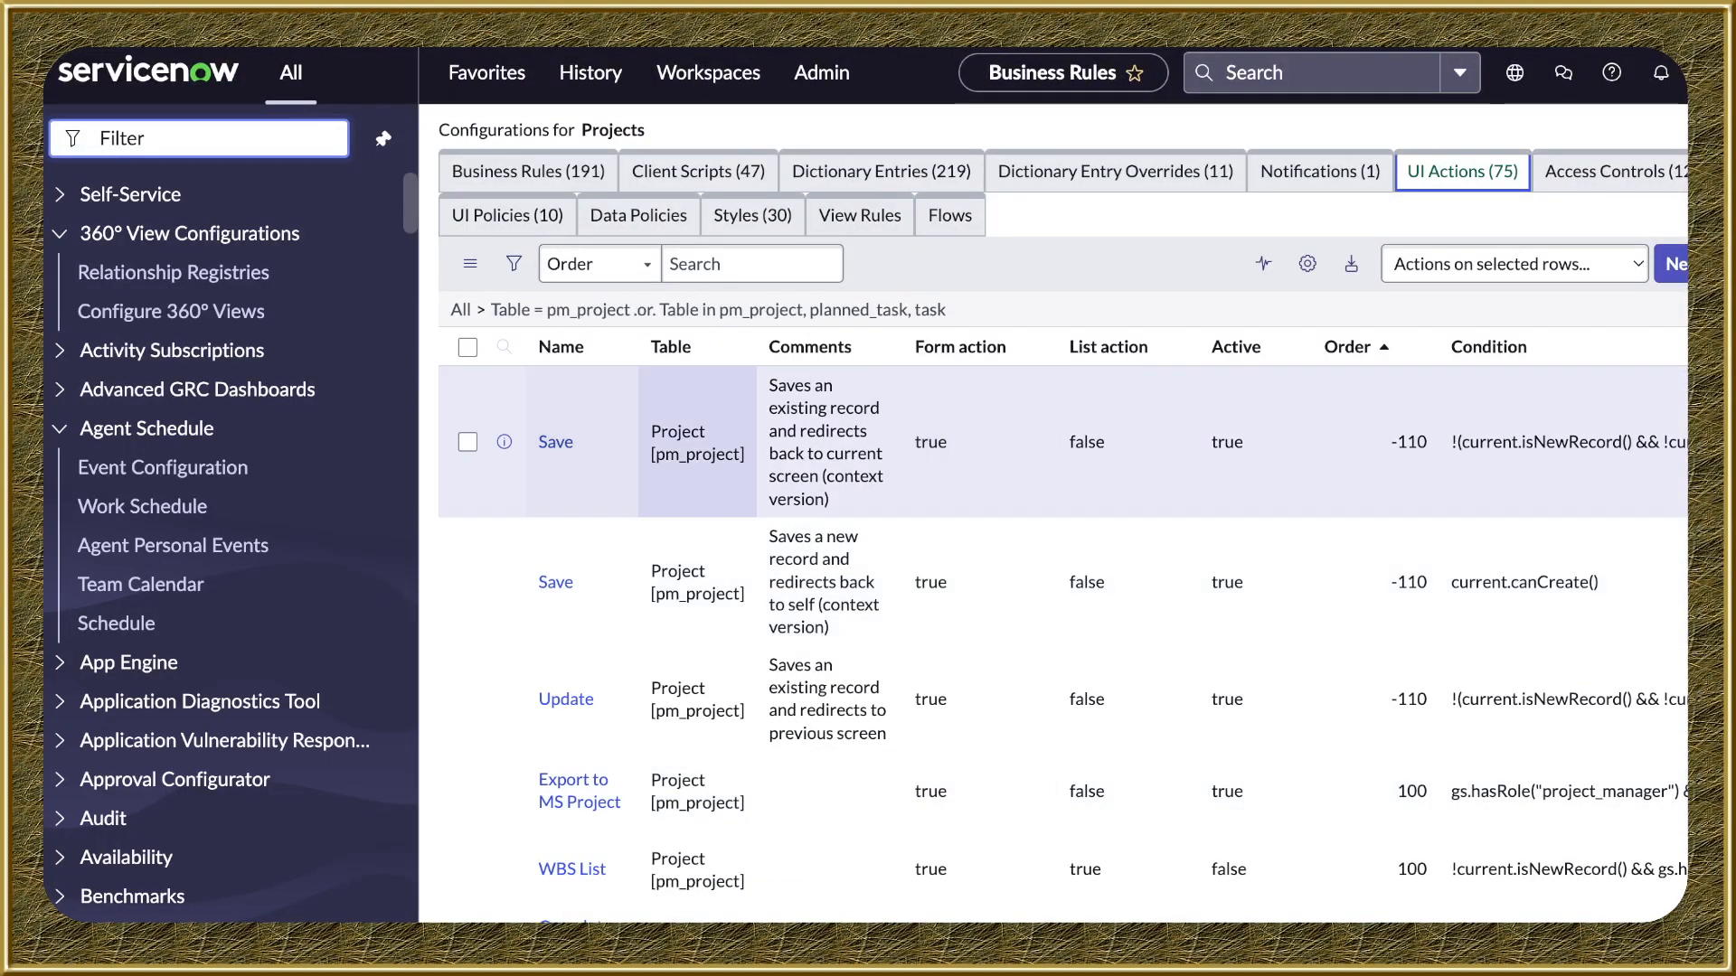
Examine the access controls that apply to projects, including the planned_task and pm_project rules and their operations
key(Tab)
key(Return)
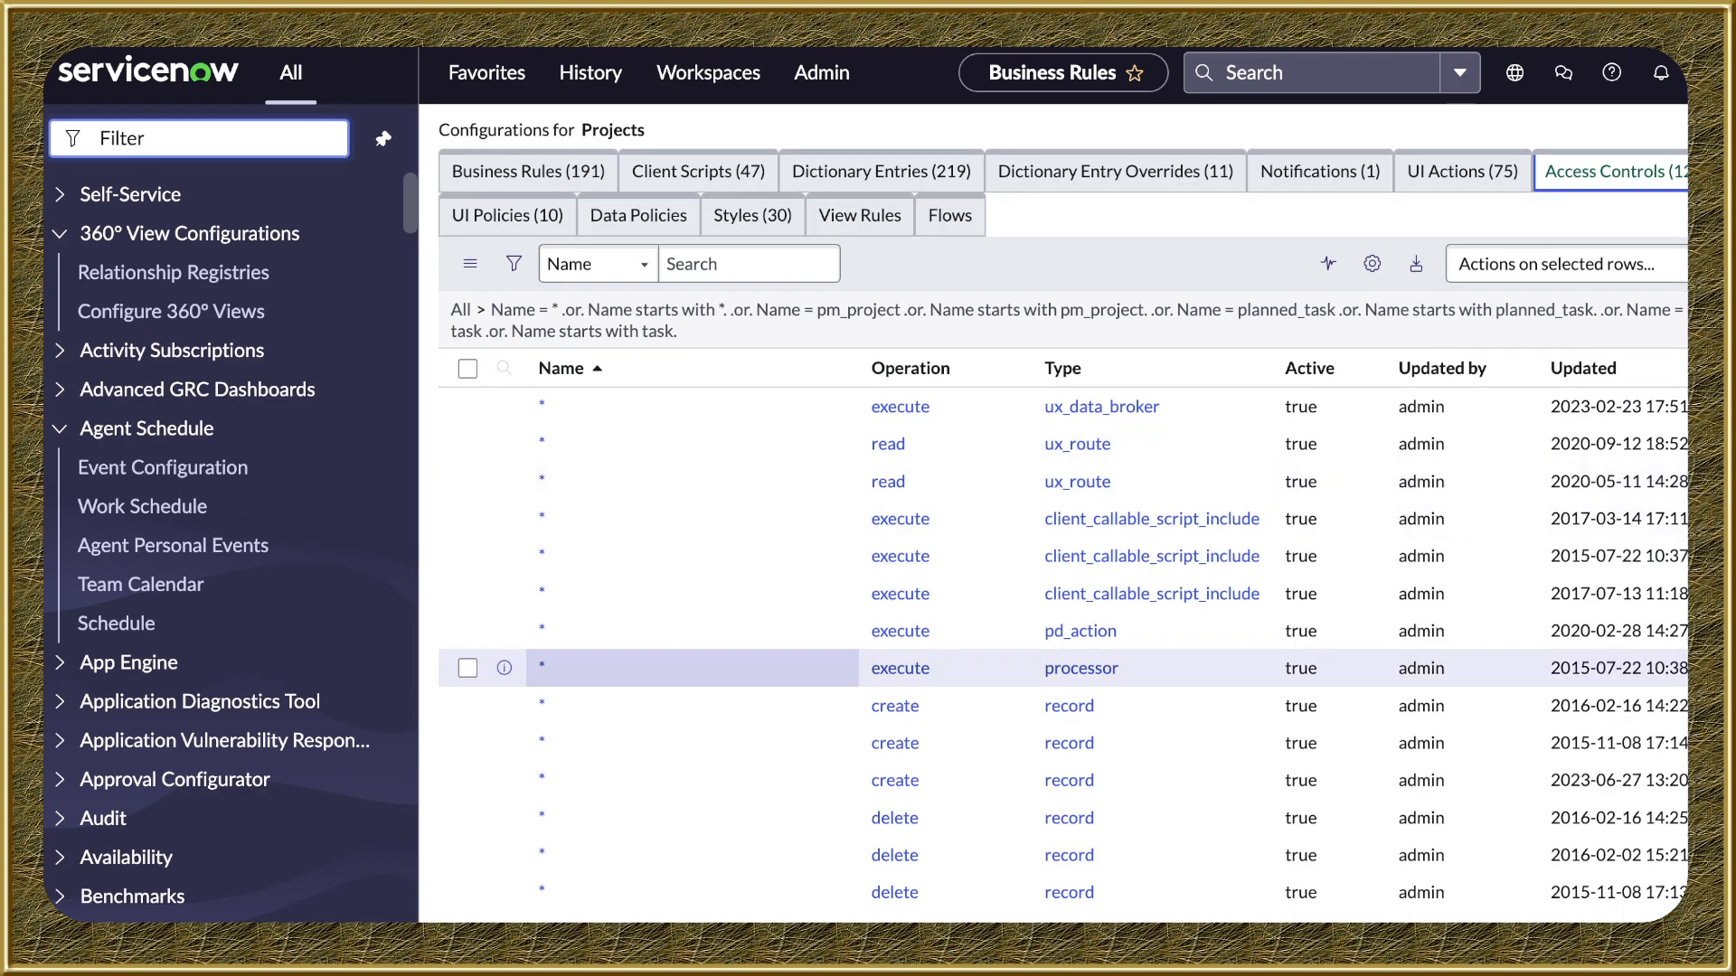
scroll(692, 669, down, 5)
scroll(692, 608, down, 4)
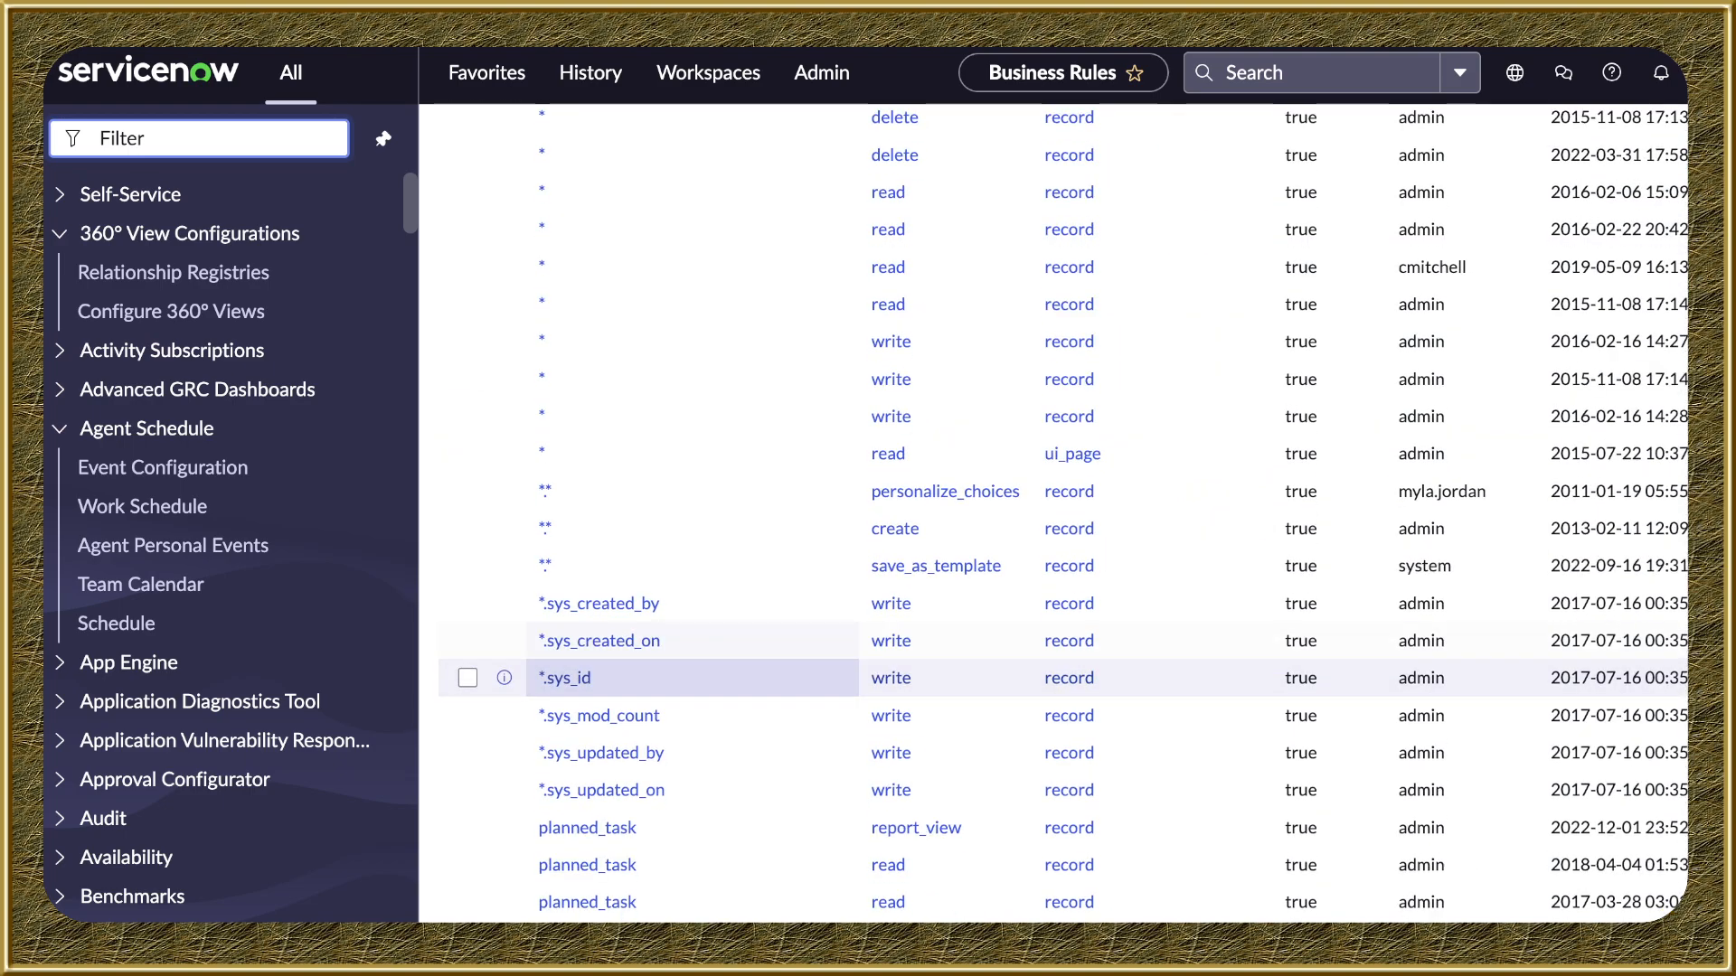
scroll(692, 608, down, 1)
scroll(692, 608, down, 5)
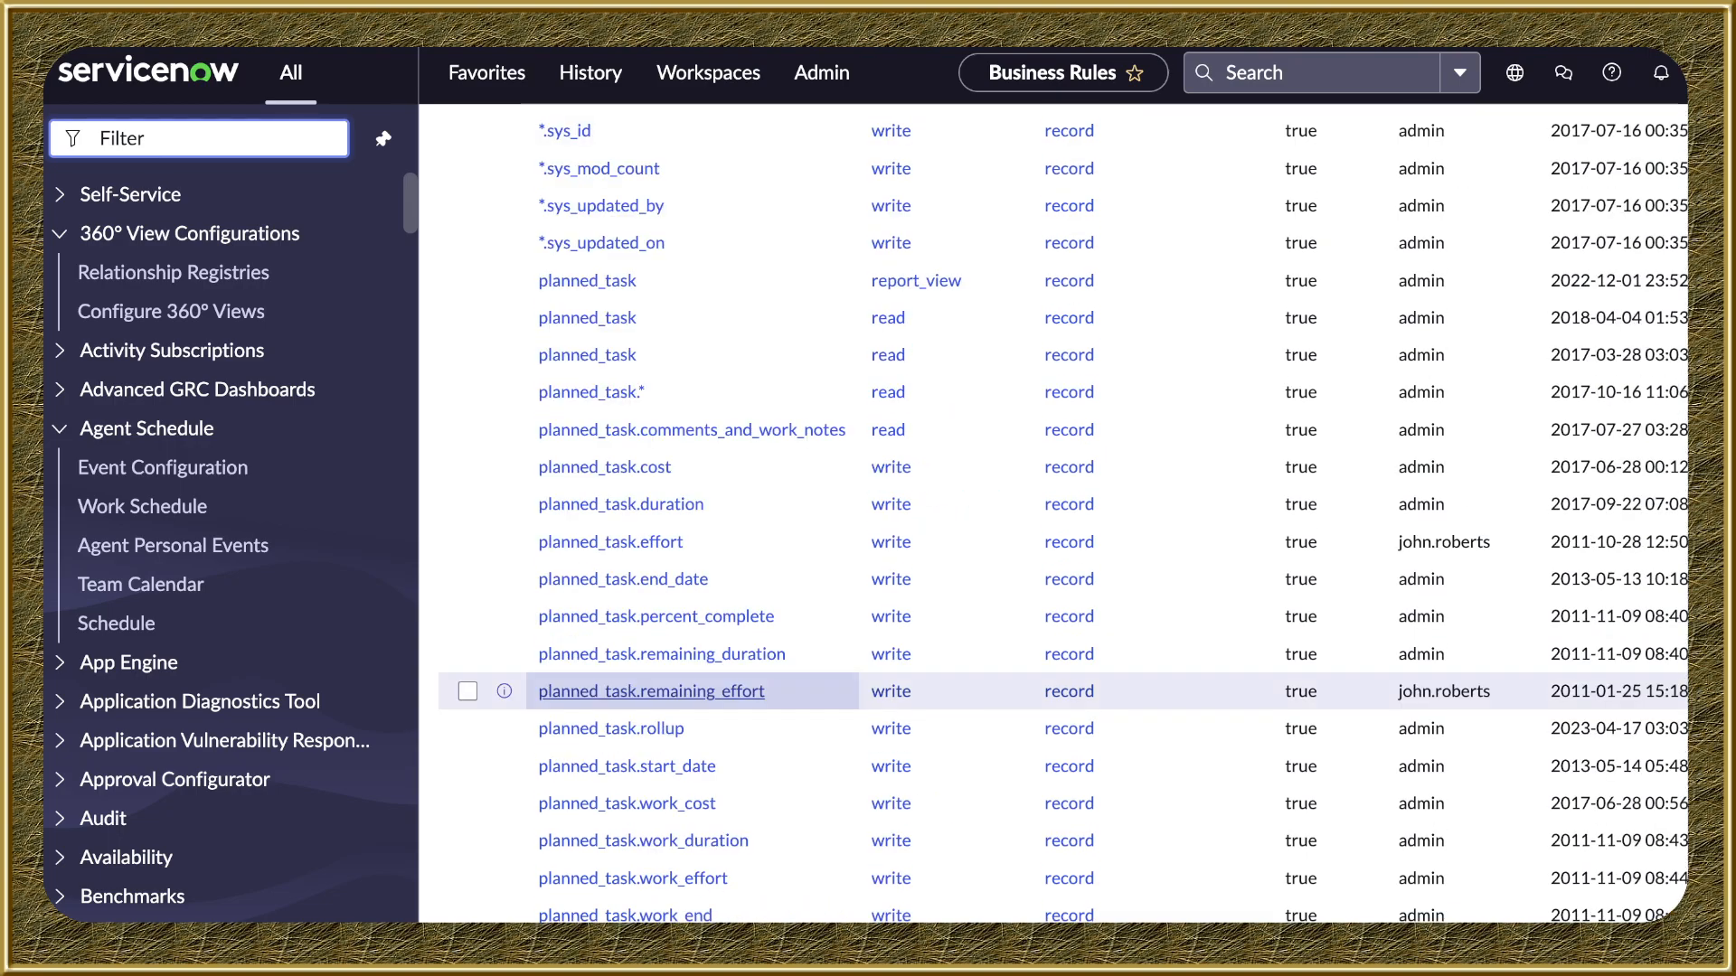
scroll(651, 683, down, 4)
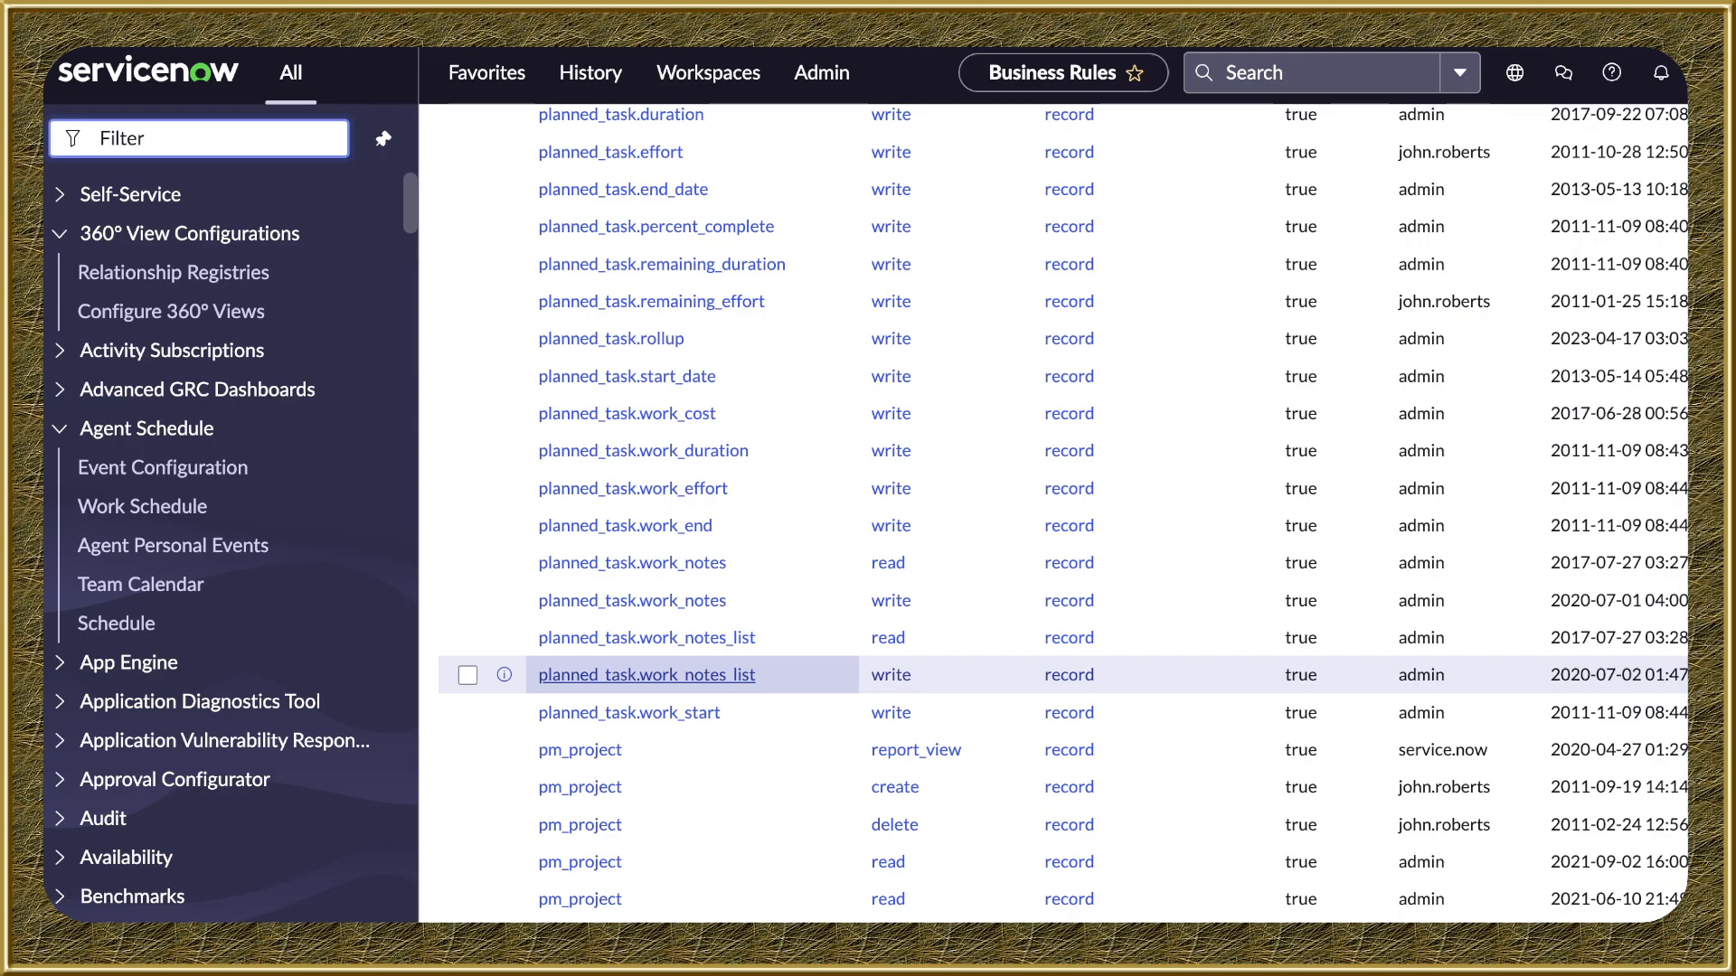
scroll(647, 674, up, 15)
scroll(648, 723, up, 4)
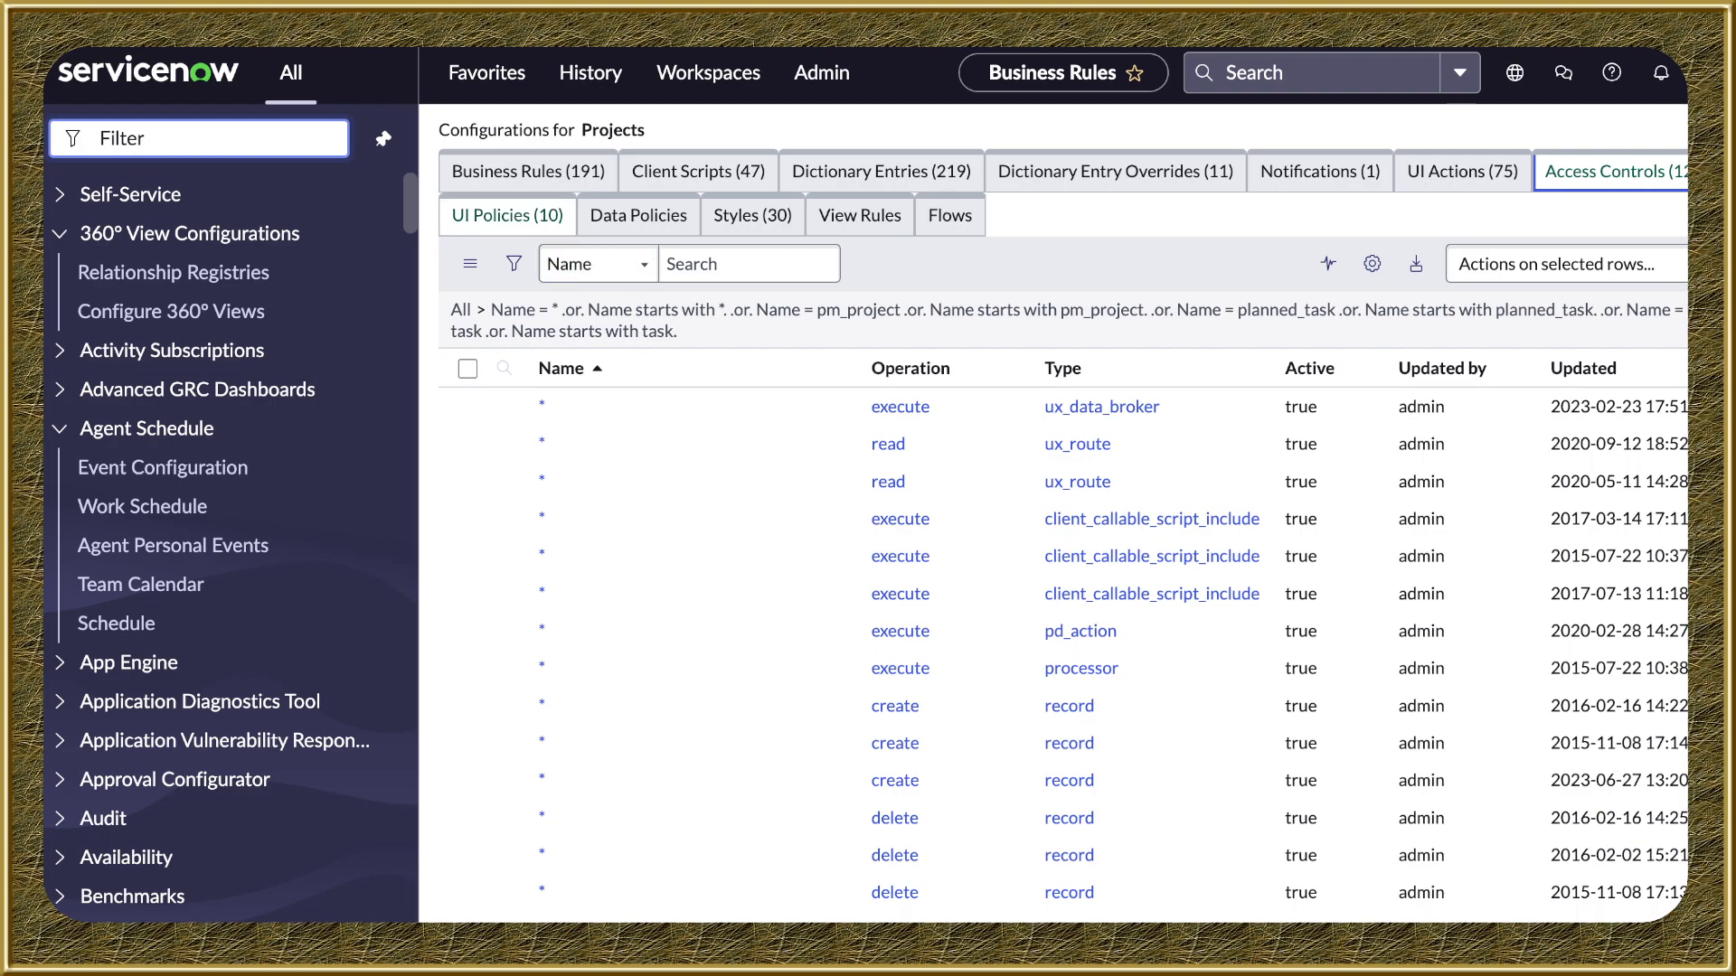
Review the UI policies configured for projects and open the list of styles
click(508, 215)
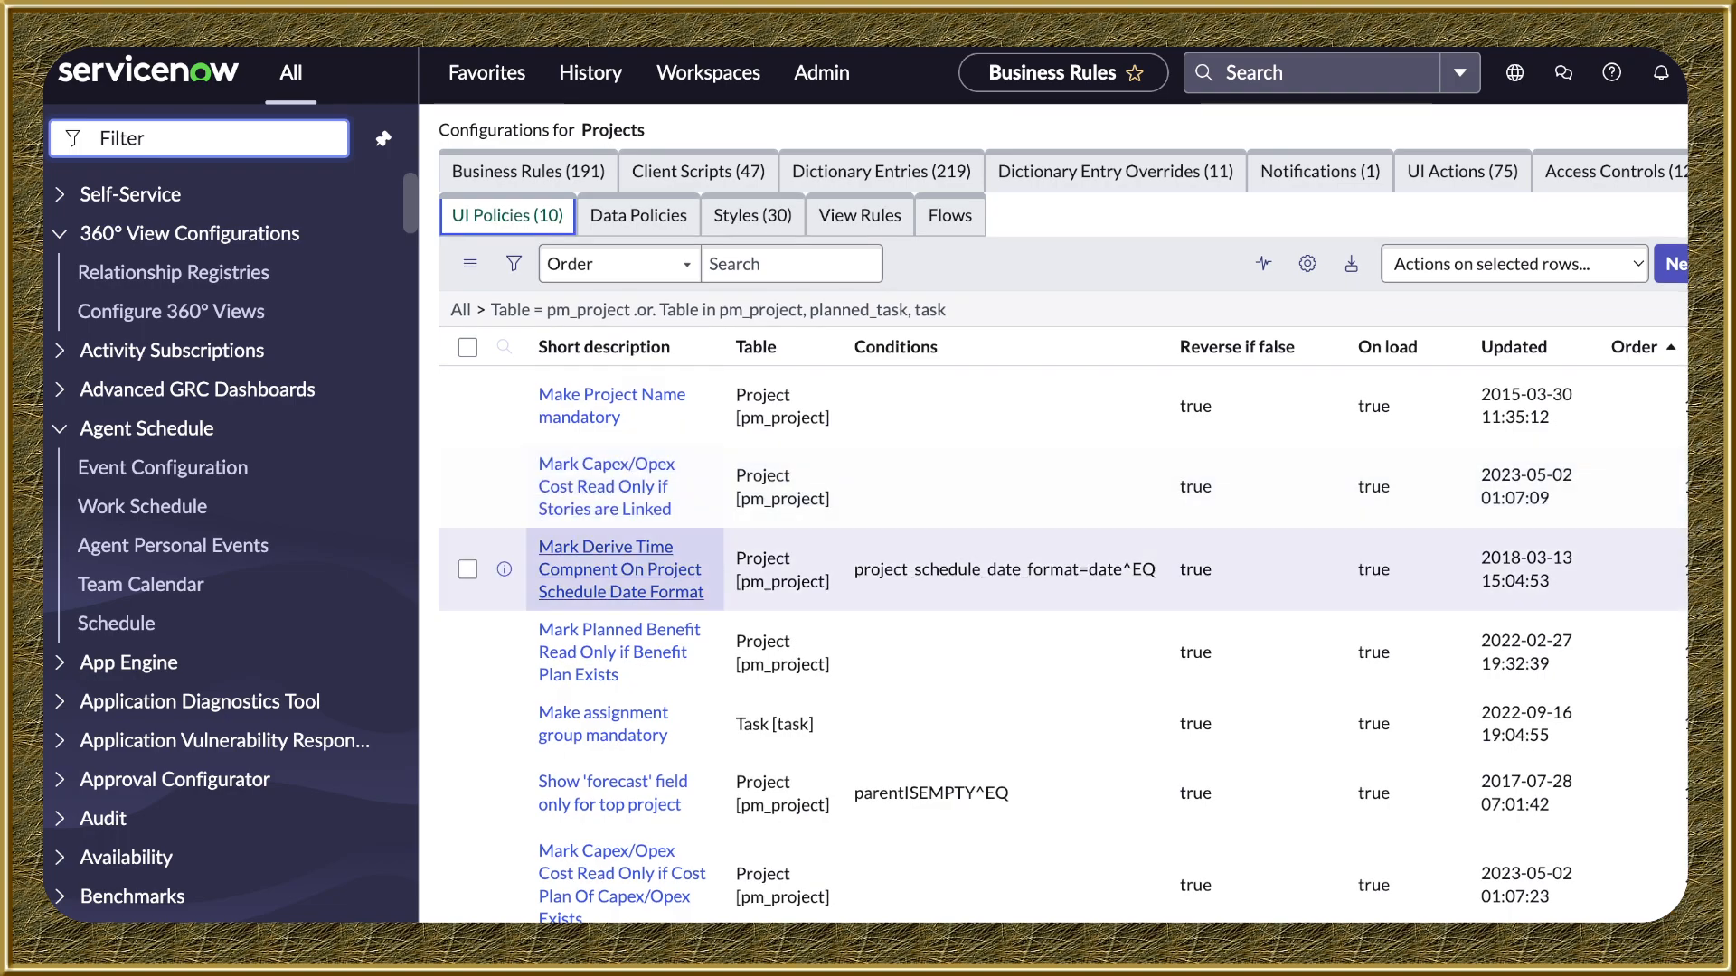
click(752, 216)
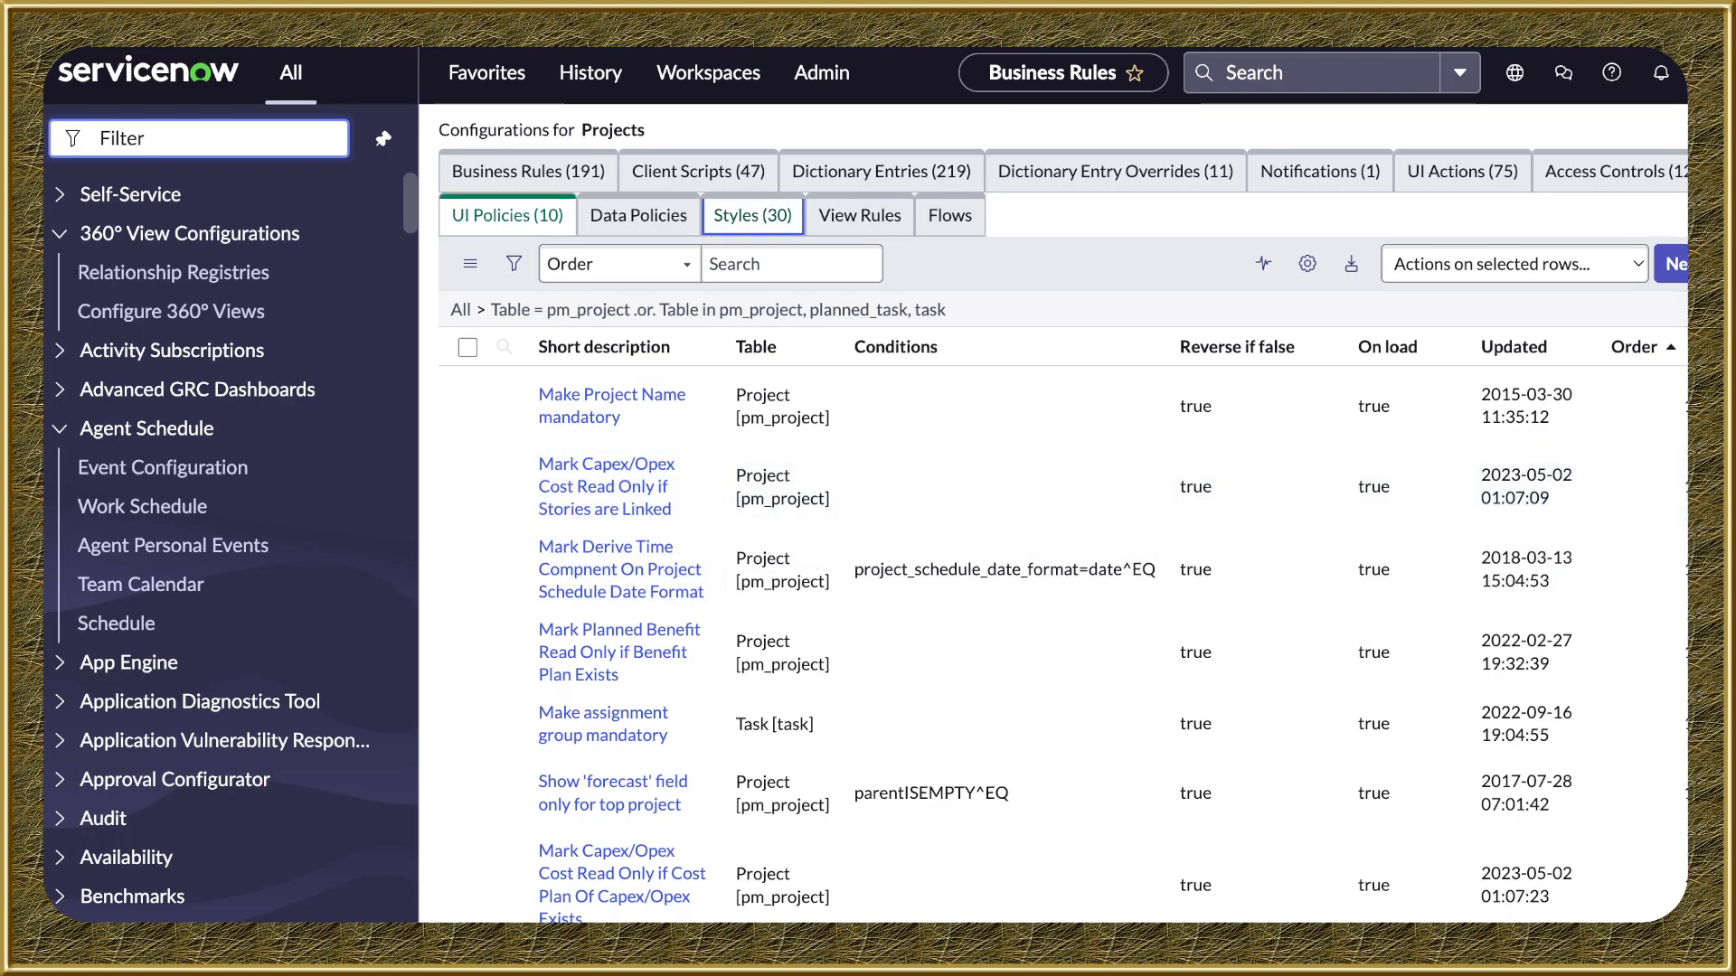